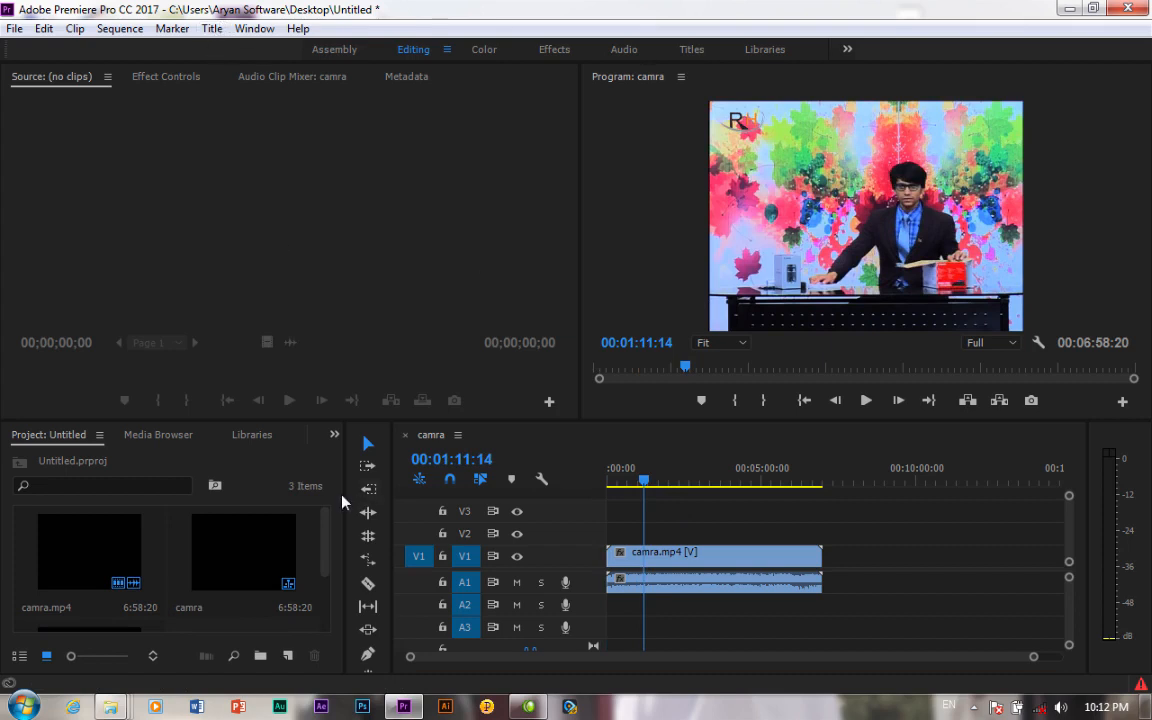
# Create a new title with 720 × 576, 25.00 fps, D1/DV PAL (1.0940) video settings.
pyautogui.click(288, 656)
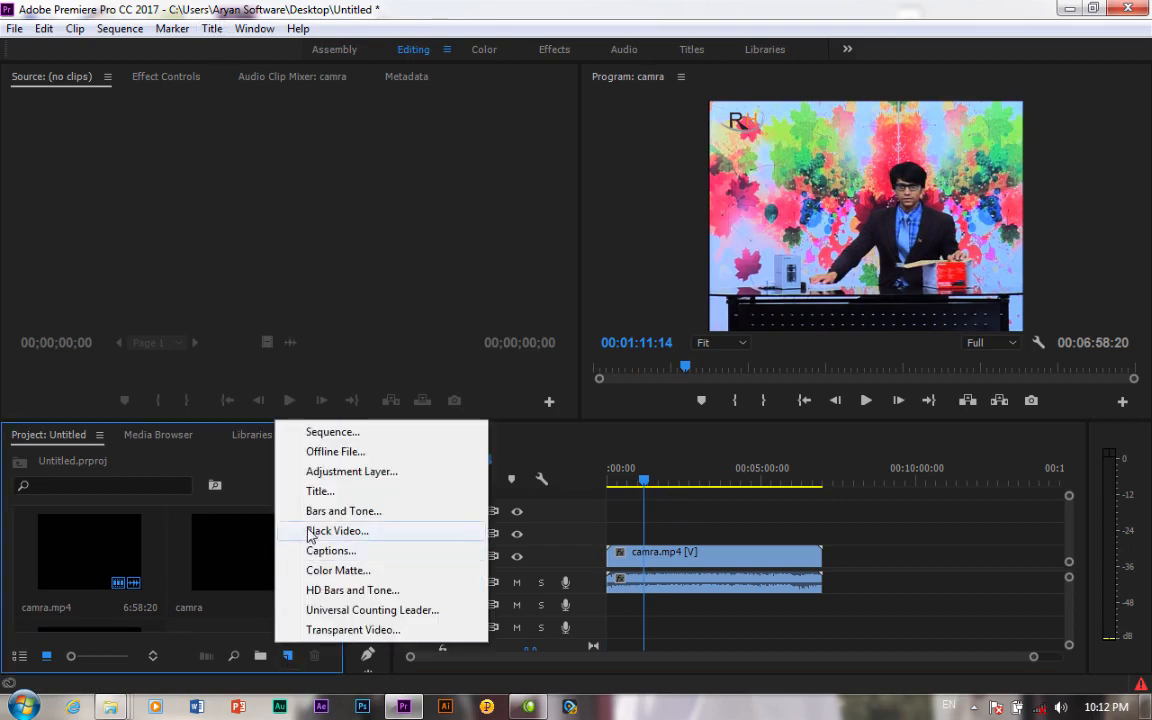
pyautogui.click(210, 76)
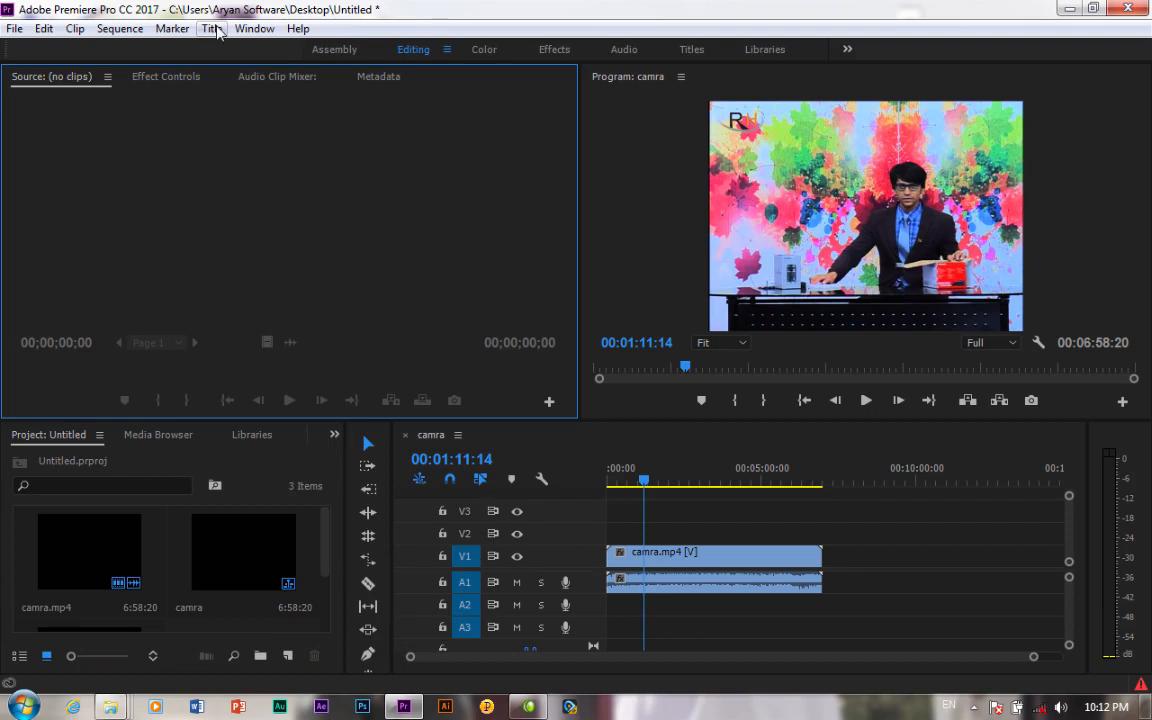
pyautogui.click(15, 28)
pyautogui.moveTo(40, 49)
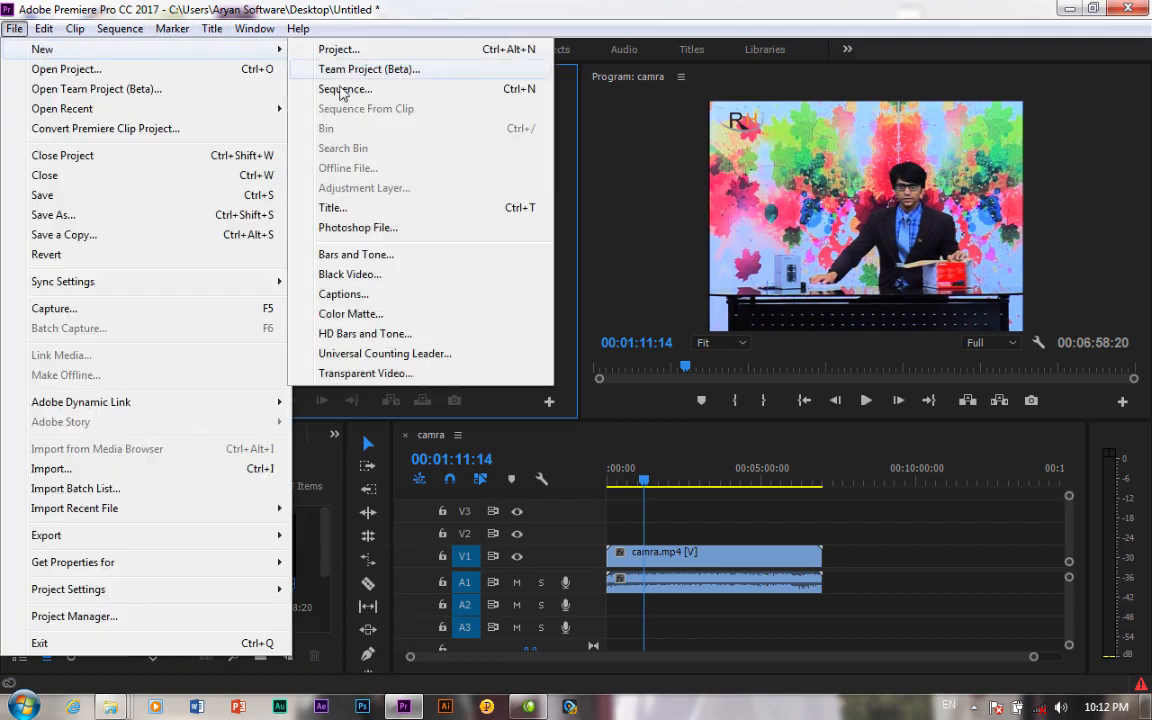
pyautogui.click(340, 213)
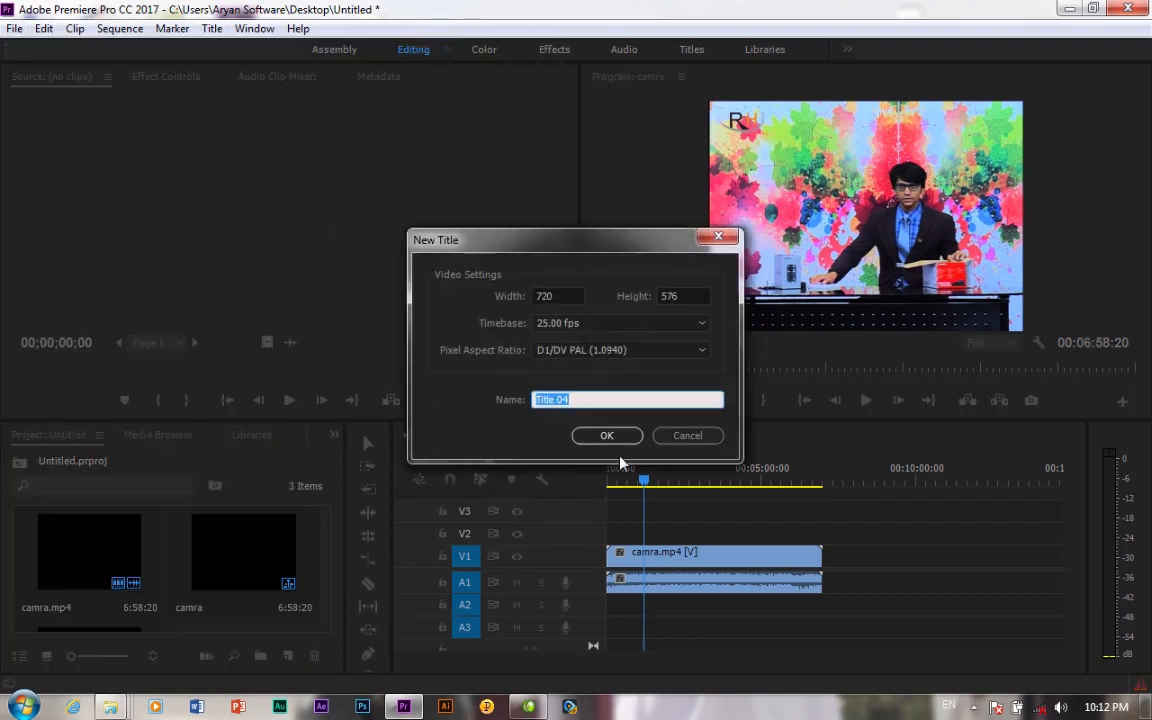
pyautogui.click(606, 437)
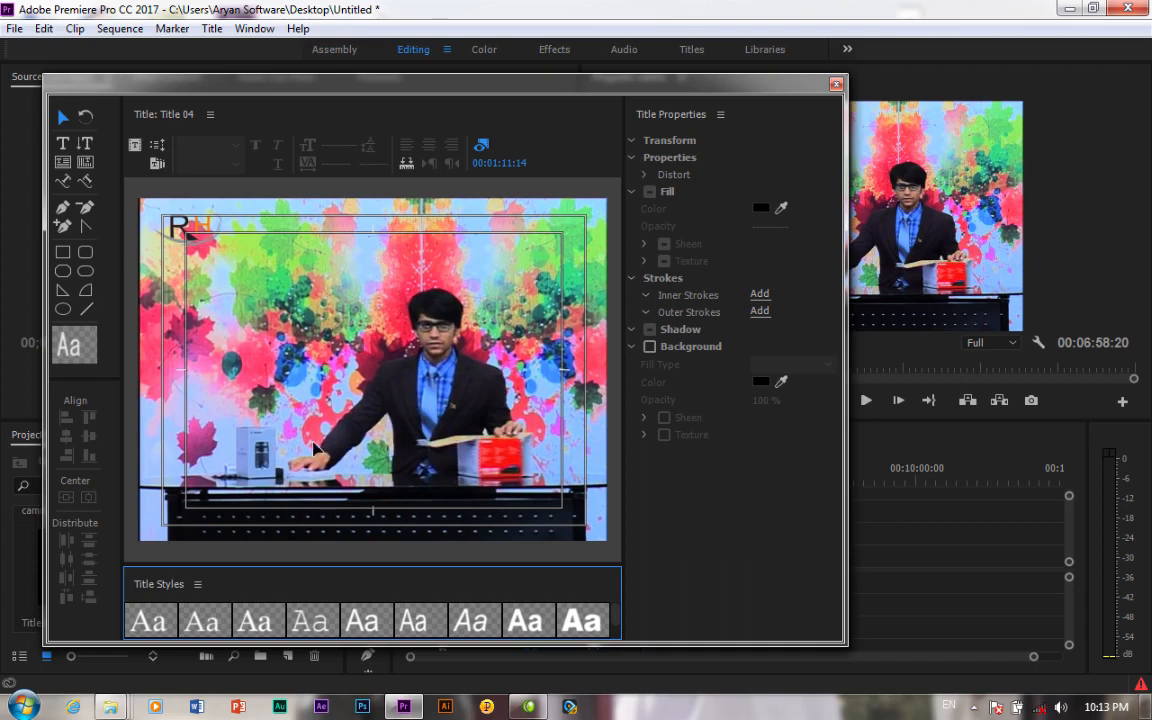
# Draw a rectangle about 706 wide and 54 high across the lower part of the frame and fill it with blue 0017C2.
pyautogui.click(62, 252)
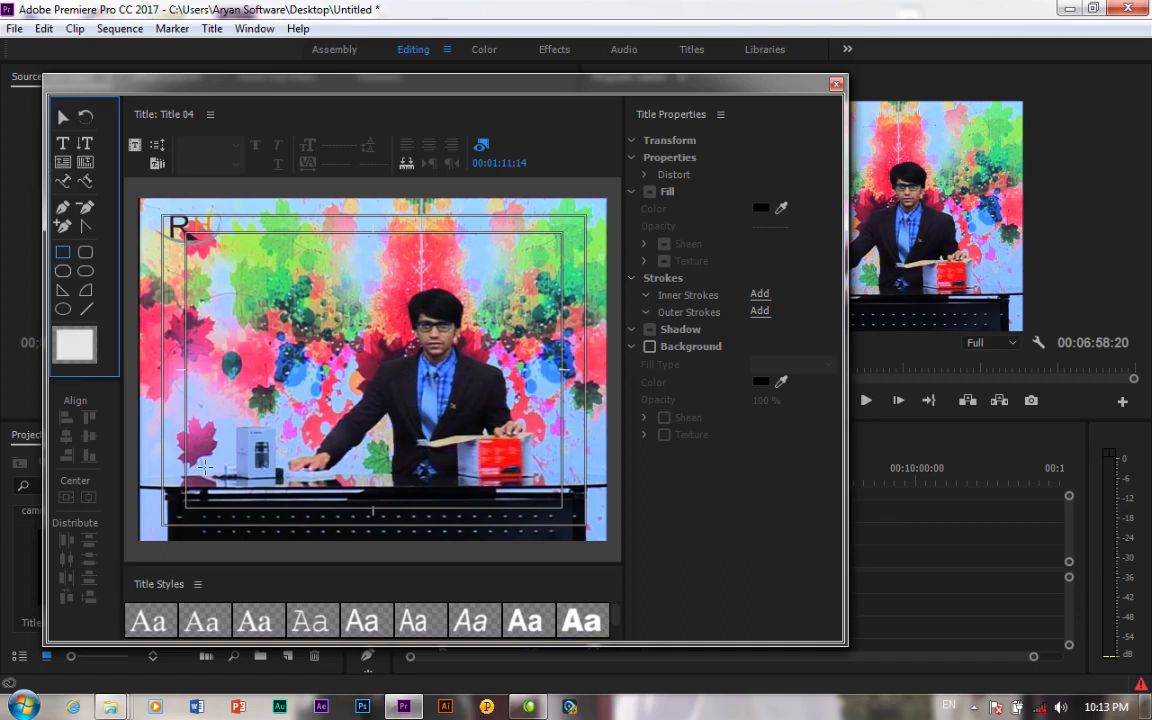
pyautogui.moveTo(163, 477); pyautogui.dragTo(583, 511)
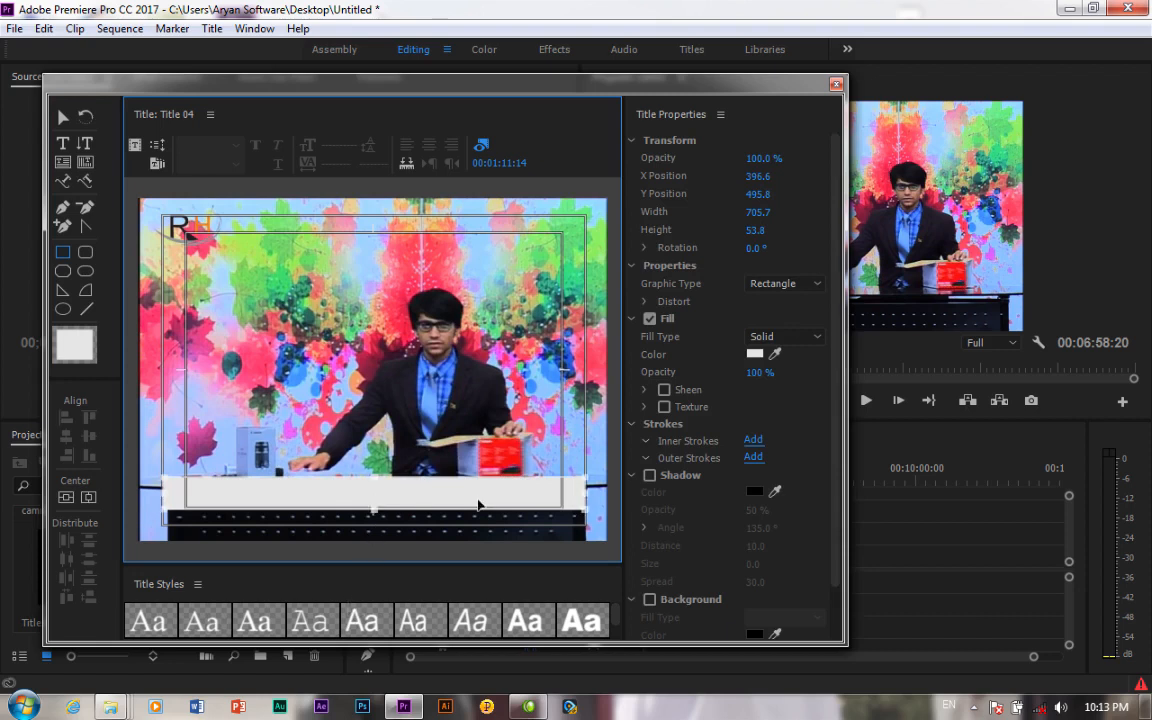
pyautogui.click(754, 353)
pyautogui.moveTo(633, 236); pyautogui.dragTo(799, 229)
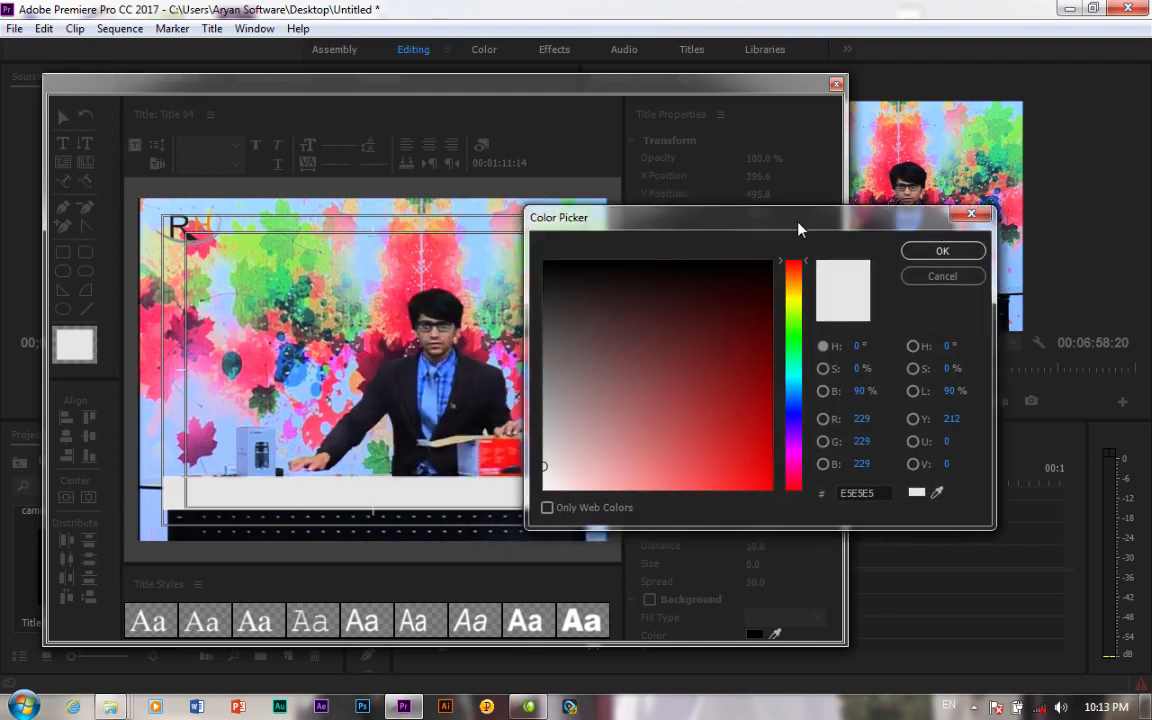
pyautogui.click(800, 400)
pyautogui.moveTo(804, 401); pyautogui.dragTo(800, 409)
pyautogui.click(779, 433)
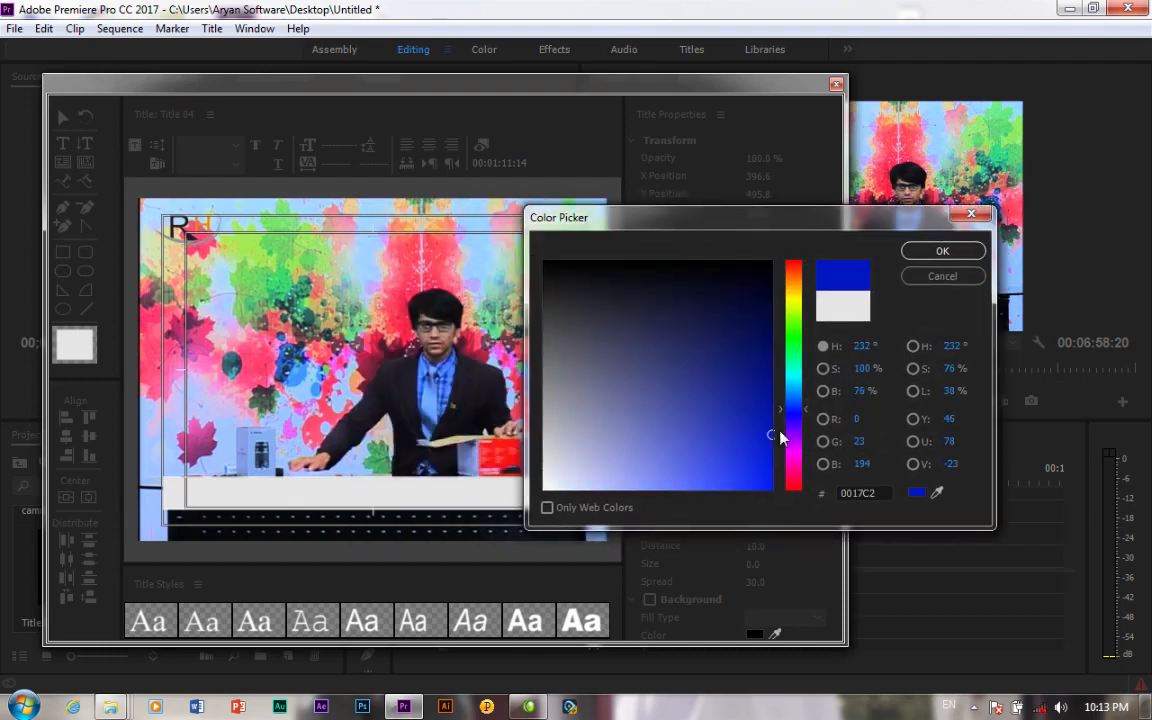
pyautogui.click(934, 255)
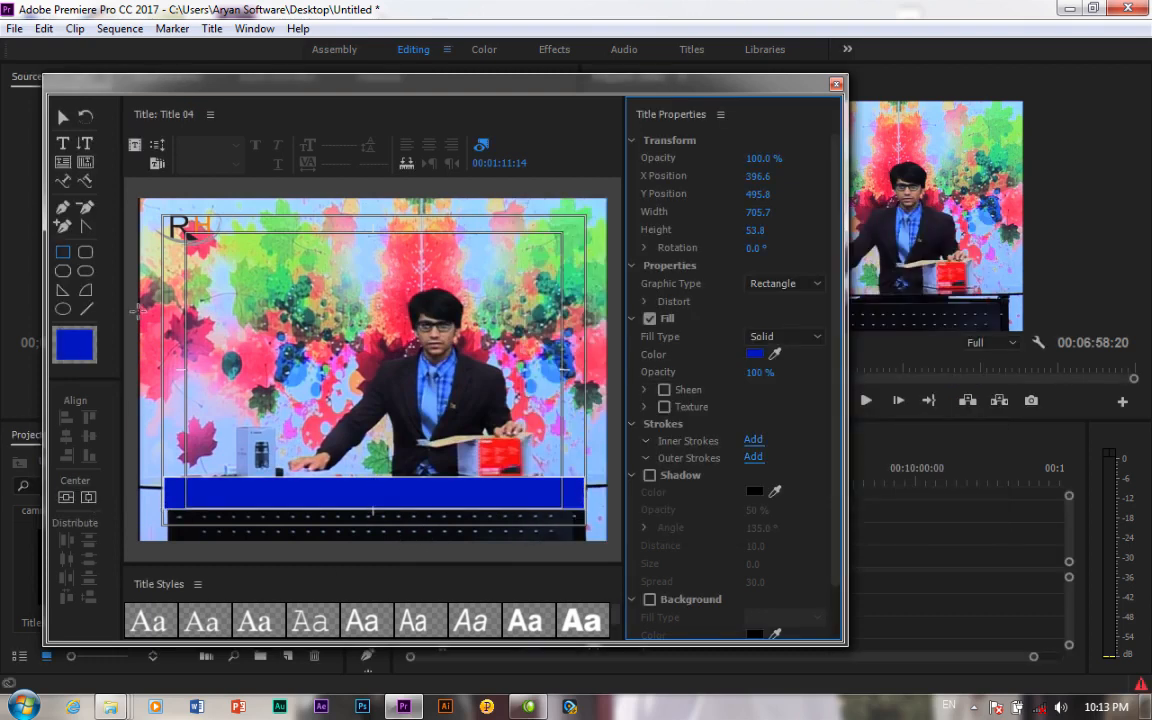
# Draw a small blue rectangle about 90 wide and 40 high above the long bar's right end and close the title.
pyautogui.click(458, 486)
pyautogui.moveTo(540, 449)
pyautogui.mouseDown()
pyautogui.moveTo(585, 471)
pyautogui.moveTo(534, 461)
pyautogui.mouseUp()
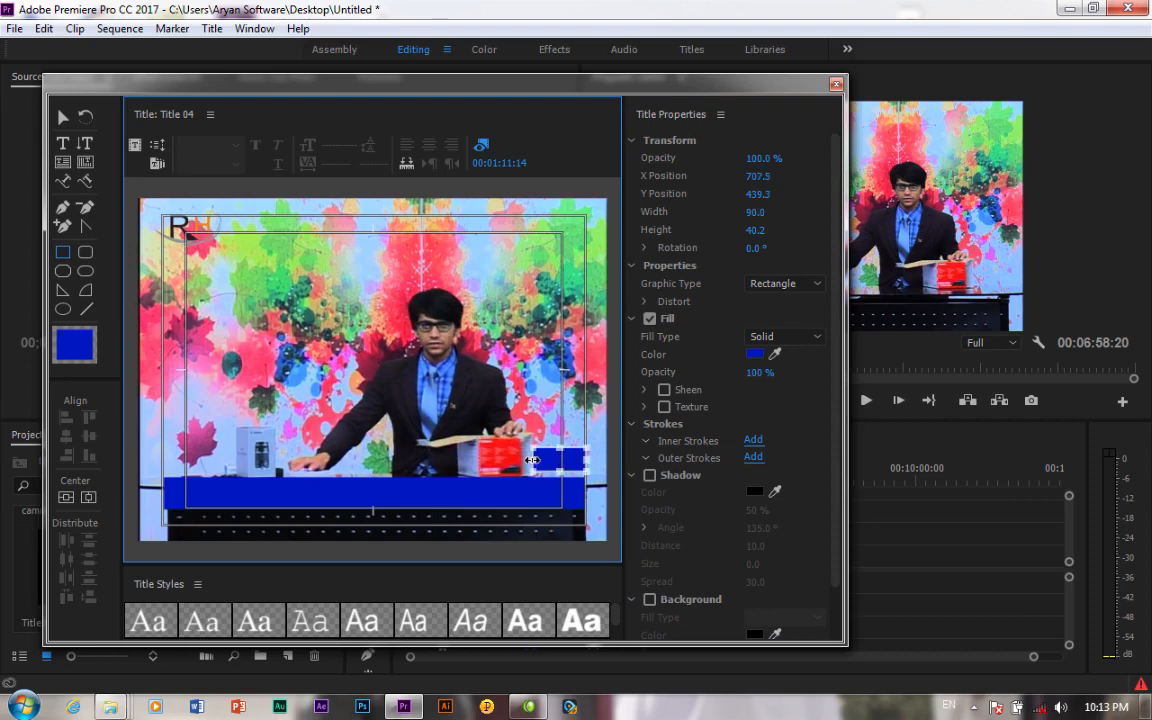
pyautogui.click(553, 459)
pyautogui.click(836, 86)
# Place the new title on track V2 above camra.mp4 and stretch it to span from about 1:19 to 2:37.
pyautogui.moveTo(229, 552); pyautogui.dragTo(646, 532)
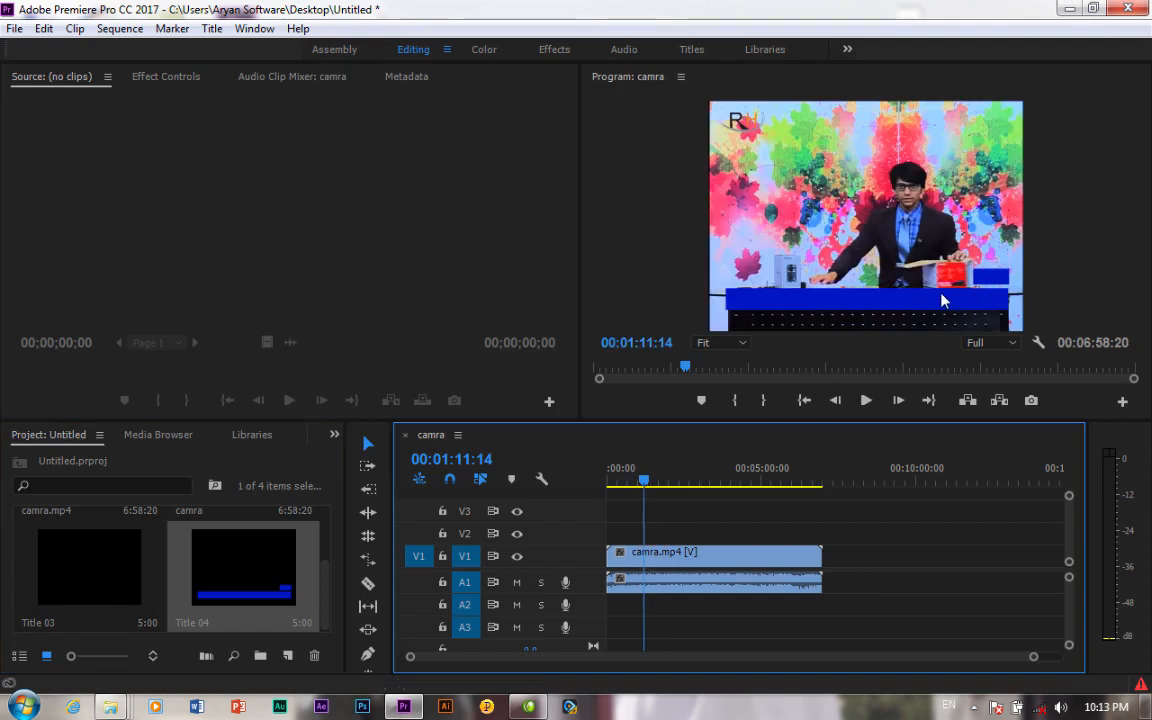
pyautogui.moveTo(643, 477); pyautogui.dragTo(643, 481)
pyautogui.press('=')
pyautogui.press('=')
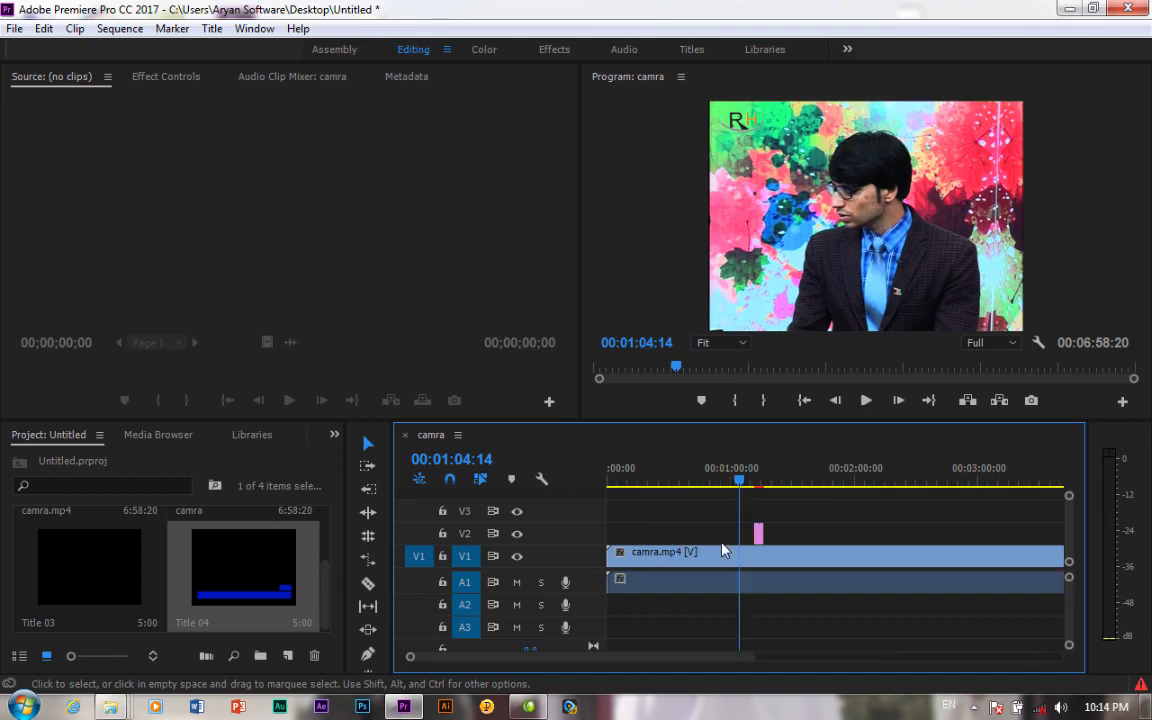
pyautogui.moveTo(768, 537); pyautogui.dragTo(941, 537)
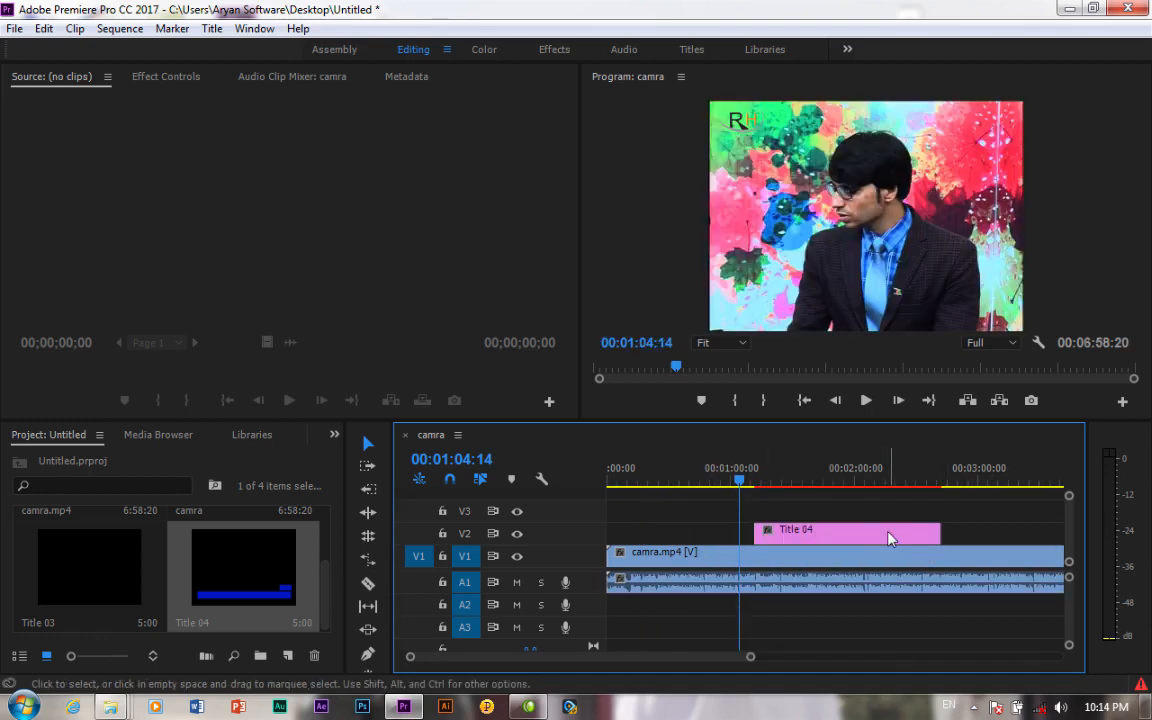
pyautogui.moveTo(737, 483); pyautogui.dragTo(800, 481)
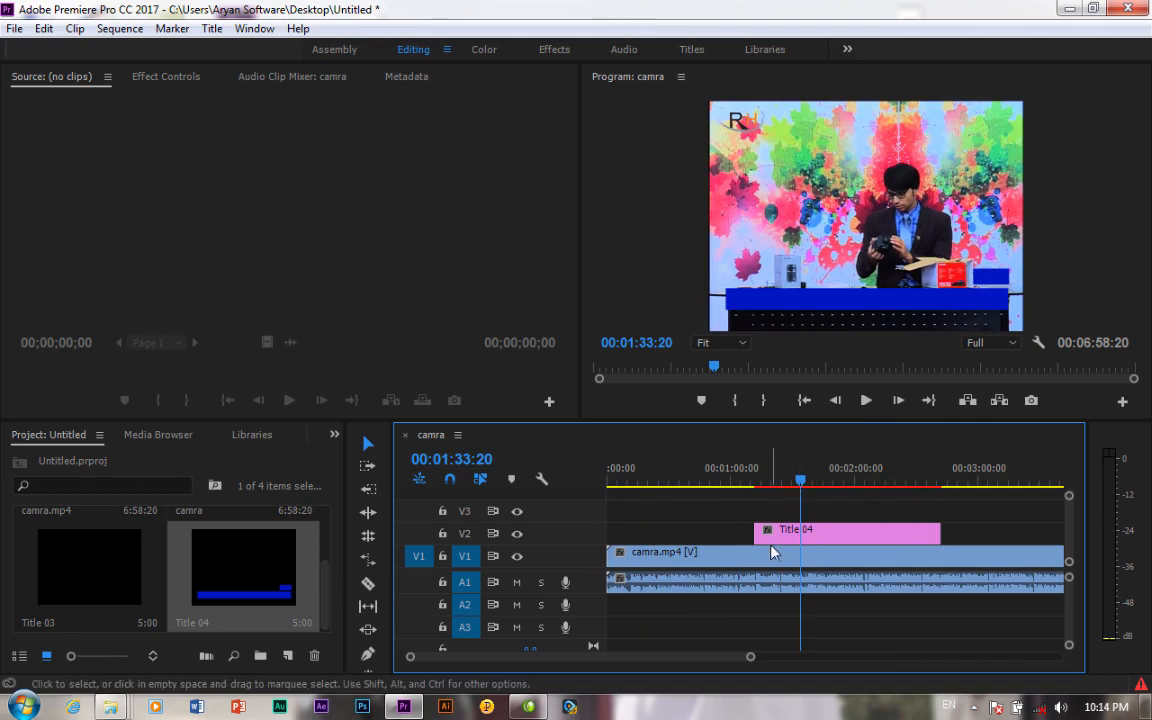
pyautogui.moveTo(755, 533)
pyautogui.mouseDown()
pyautogui.moveTo(686, 534)
pyautogui.moveTo(771, 533)
pyautogui.mouseUp()
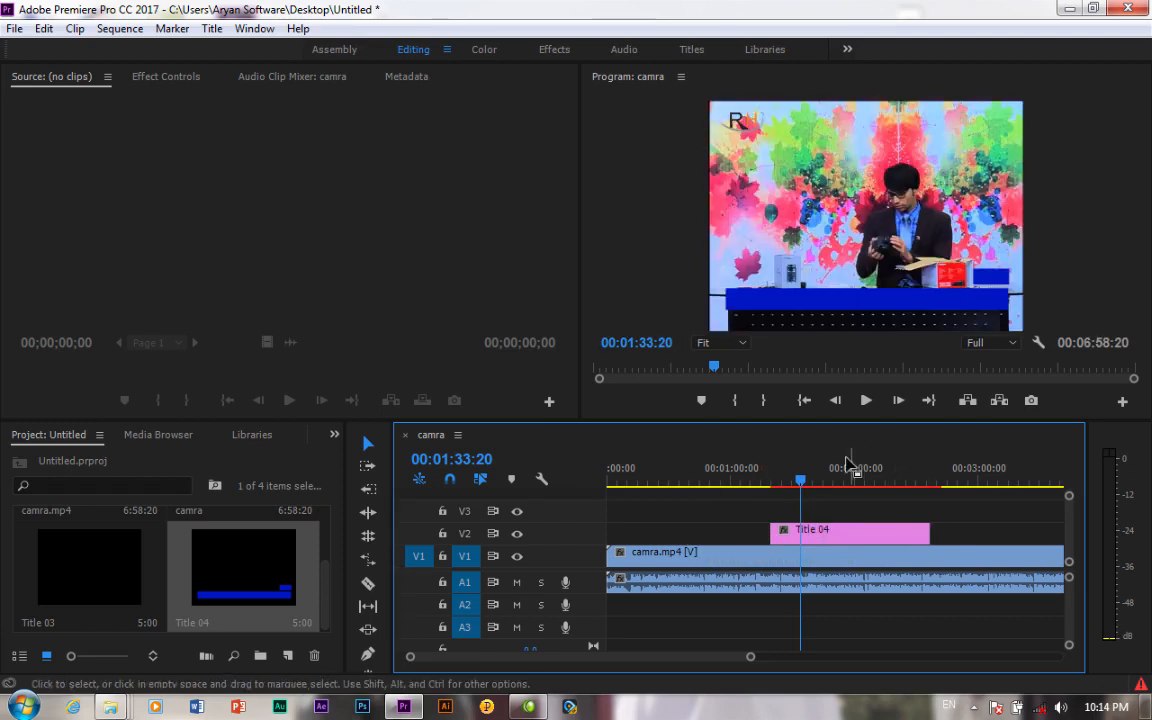
# Add the text "my Name is" across the middle of the V2 title and keep its Roll/Crawl type as Still.
pyautogui.doubleClick(836, 532)
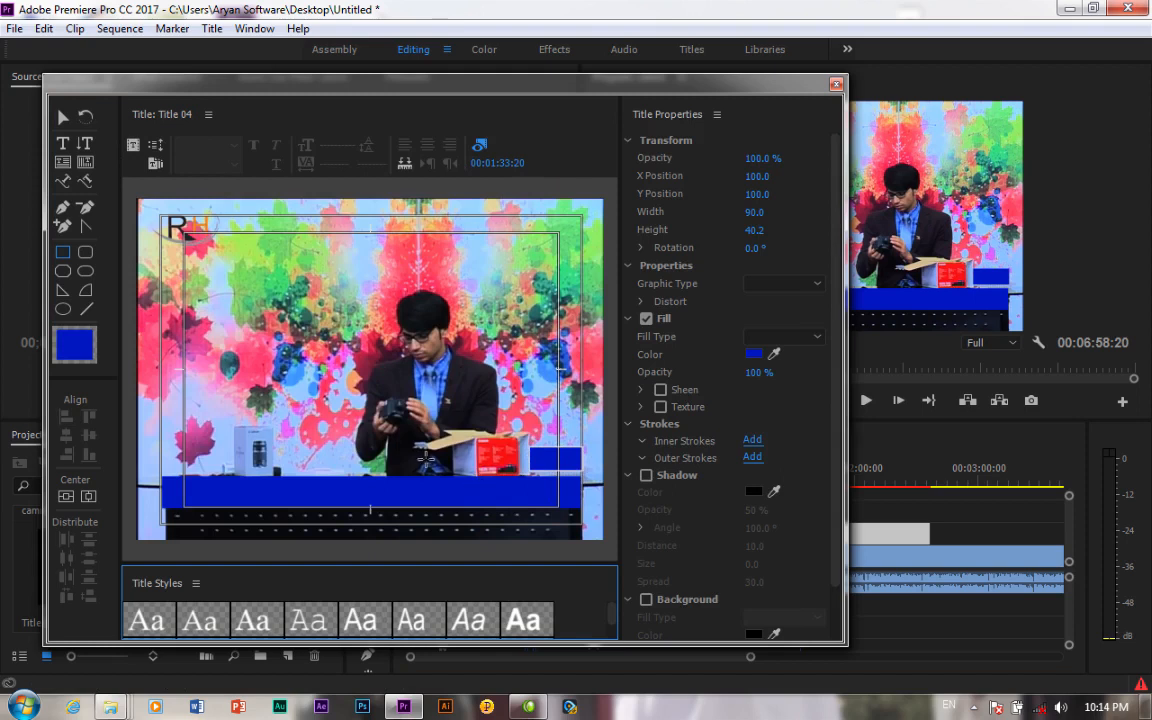
pyautogui.click(157, 150)
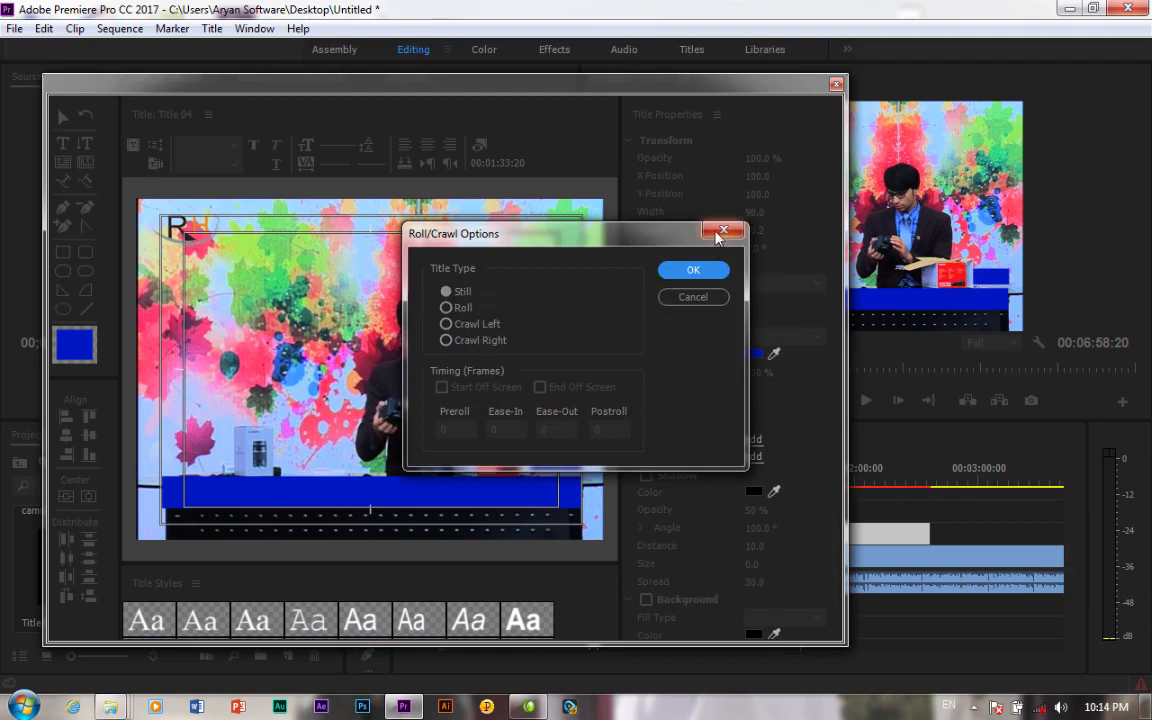
pyautogui.click(692, 270)
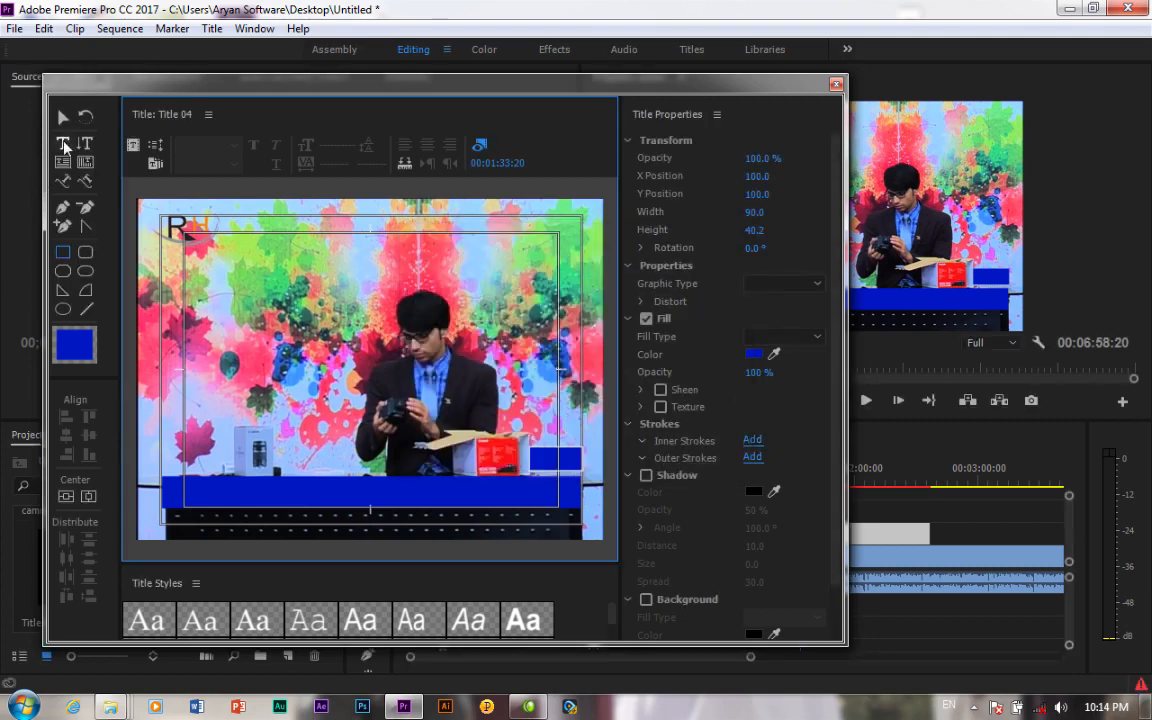
pyautogui.click(64, 143)
pyautogui.click(313, 364)
pyautogui.write('my    Name')
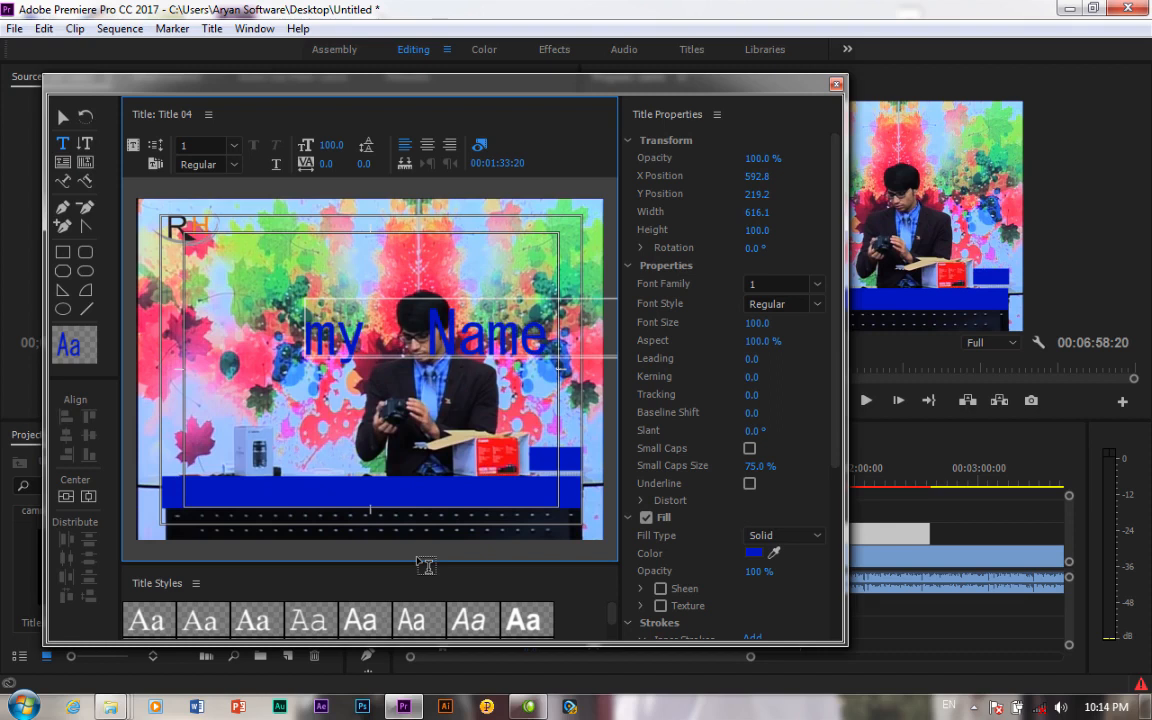
pyautogui.click(62, 117)
pyautogui.moveTo(453, 337); pyautogui.dragTo(320, 356)
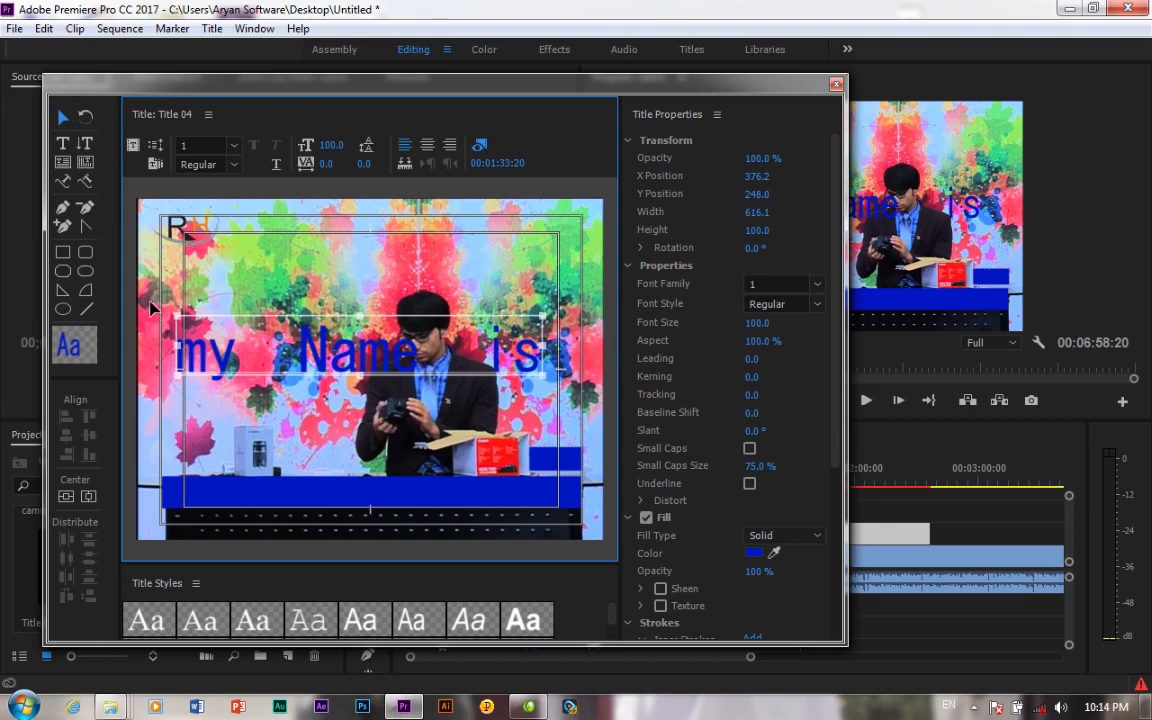
pyautogui.click(134, 145)
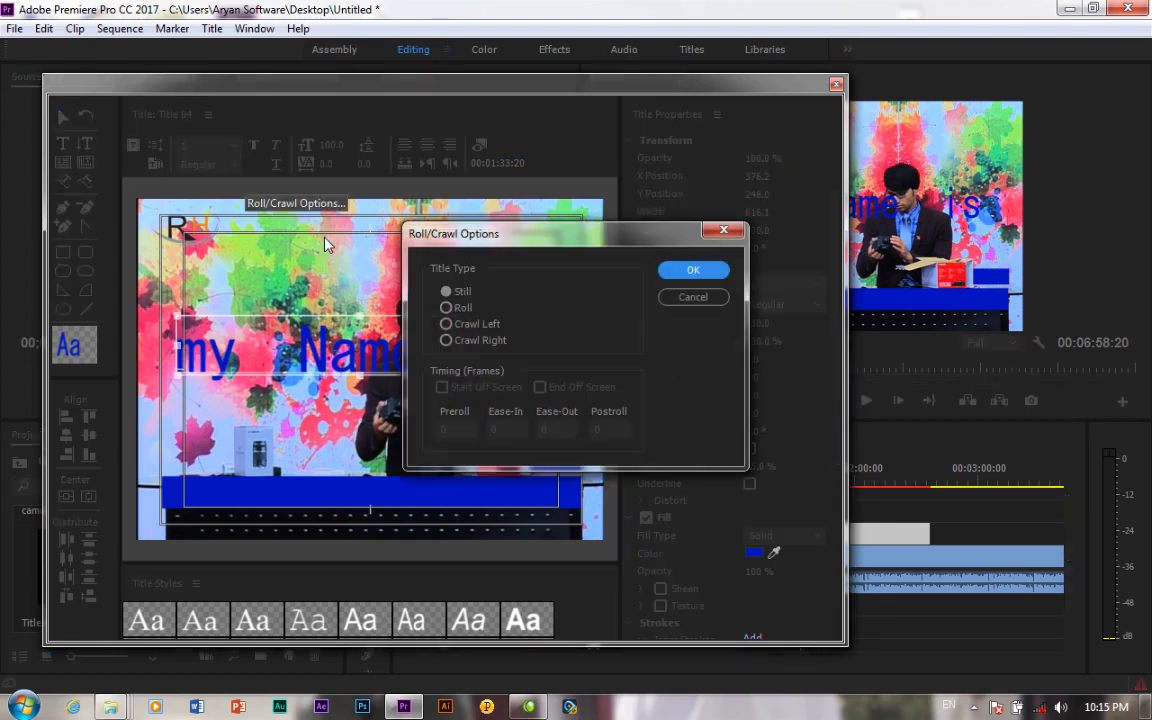
pyautogui.click(690, 271)
pyautogui.click(836, 84)
# Place a second copy of the title on track V3 directly above the V2 title clip.
pyautogui.moveTo(232, 568); pyautogui.dragTo(930, 510)
pyautogui.moveTo(800, 483)
pyautogui.mouseDown()
pyautogui.moveTo(879, 483)
pyautogui.moveTo(820, 485)
pyautogui.moveTo(835, 483)
pyautogui.moveTo(818, 474)
pyautogui.mouseUp()
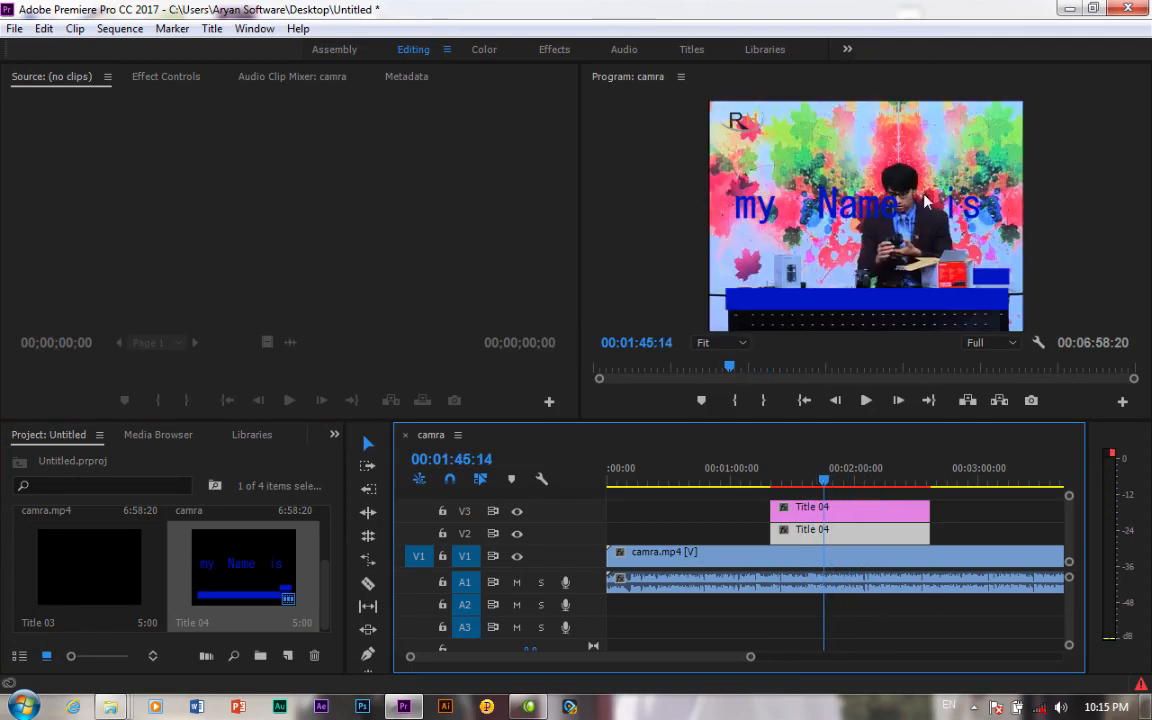
# Set the title's type to Roll with Start Off Screen and End Off Screen enabled.
pyautogui.doubleClick(842, 512)
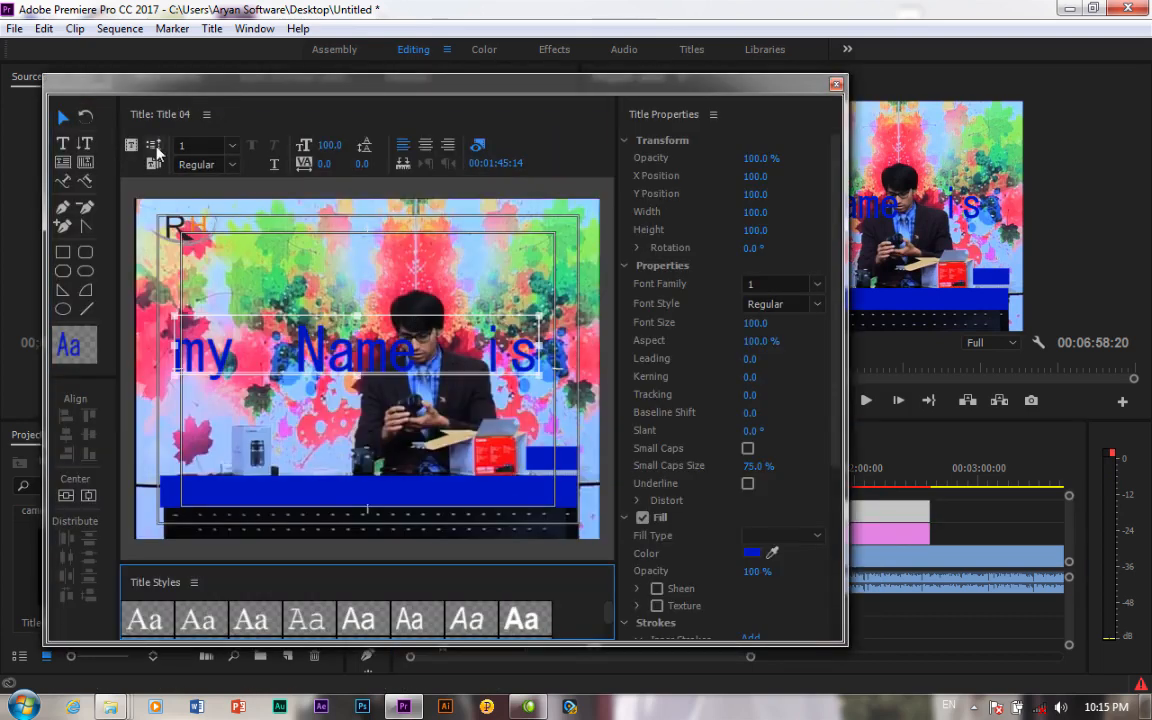
pyautogui.click(155, 147)
pyautogui.click(447, 308)
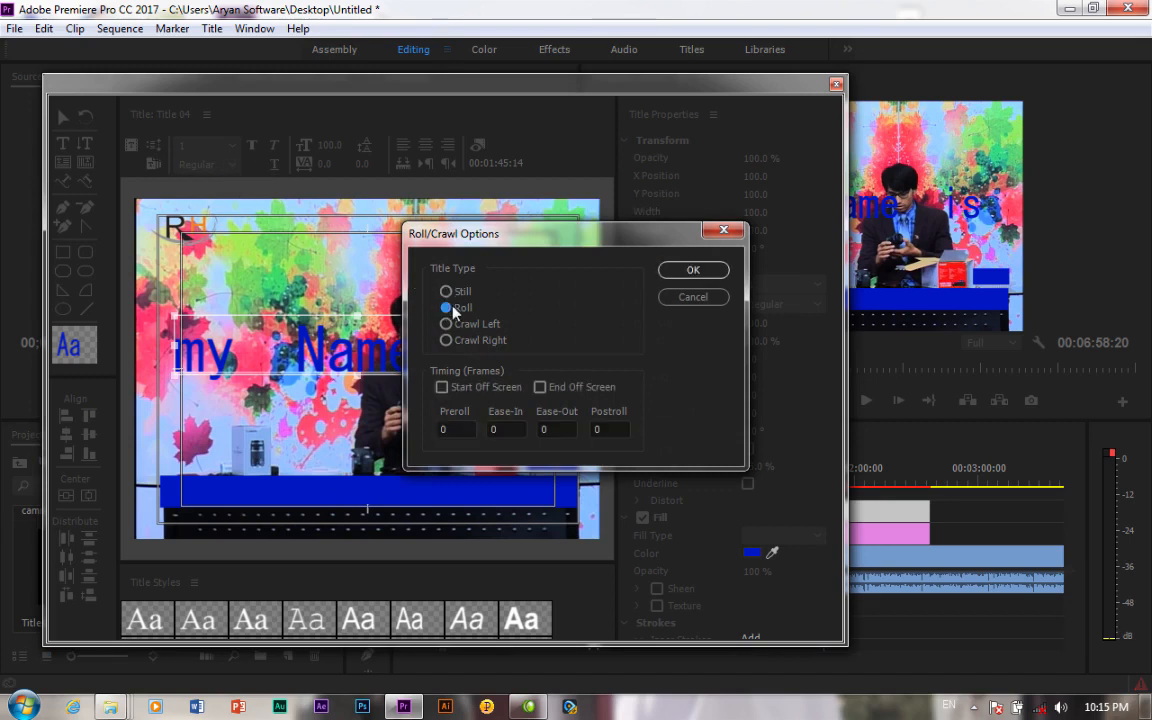
pyautogui.click(442, 390)
pyautogui.click(540, 388)
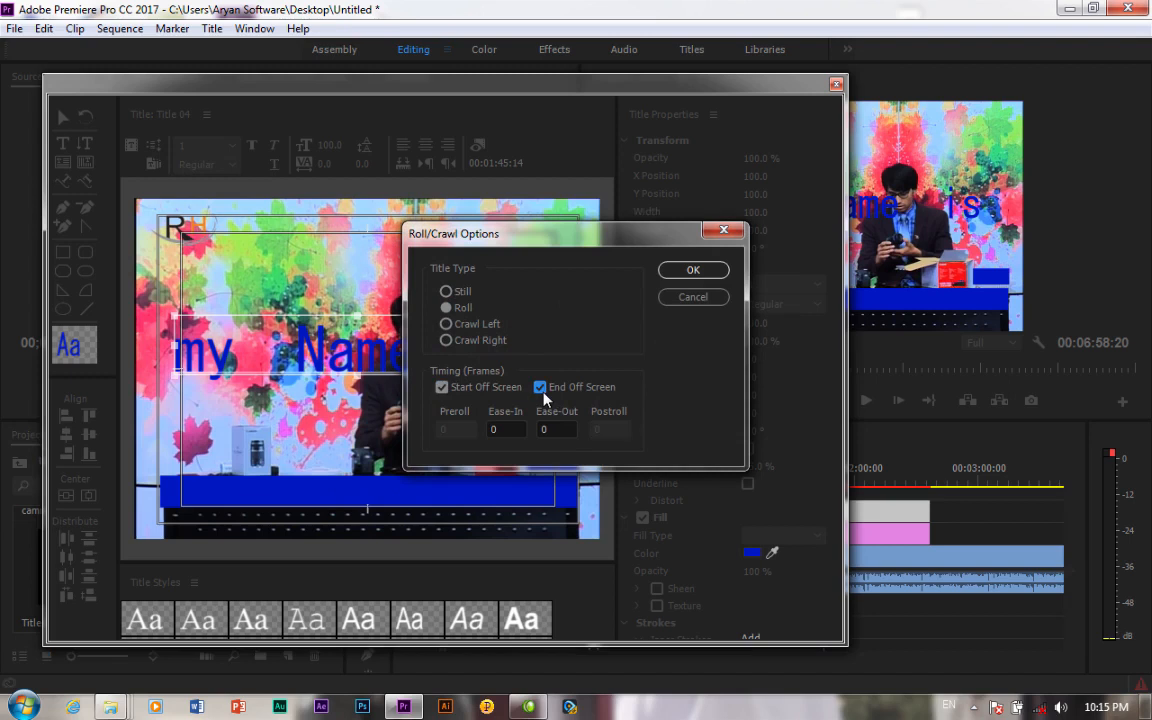
pyautogui.click(690, 270)
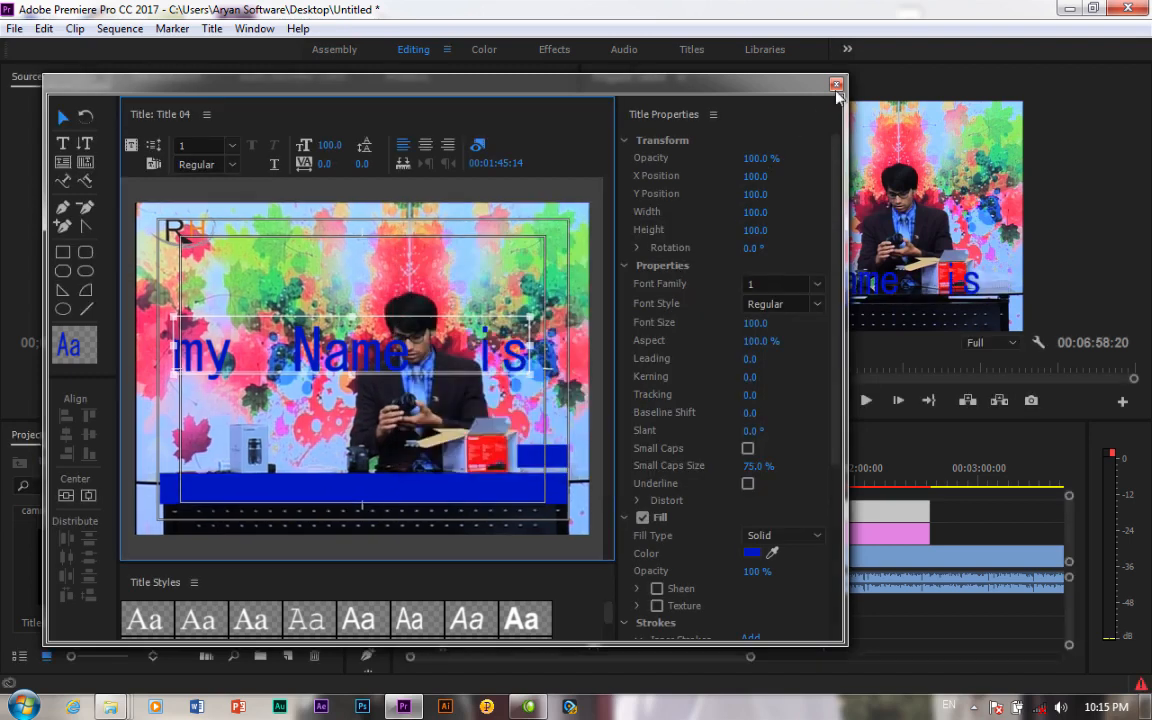
pyautogui.click(836, 87)
# Split camra.mp4 at 00:02:02:04 and delete the part after the cut.
pyautogui.moveTo(823, 481); pyautogui.dragTo(859, 480)
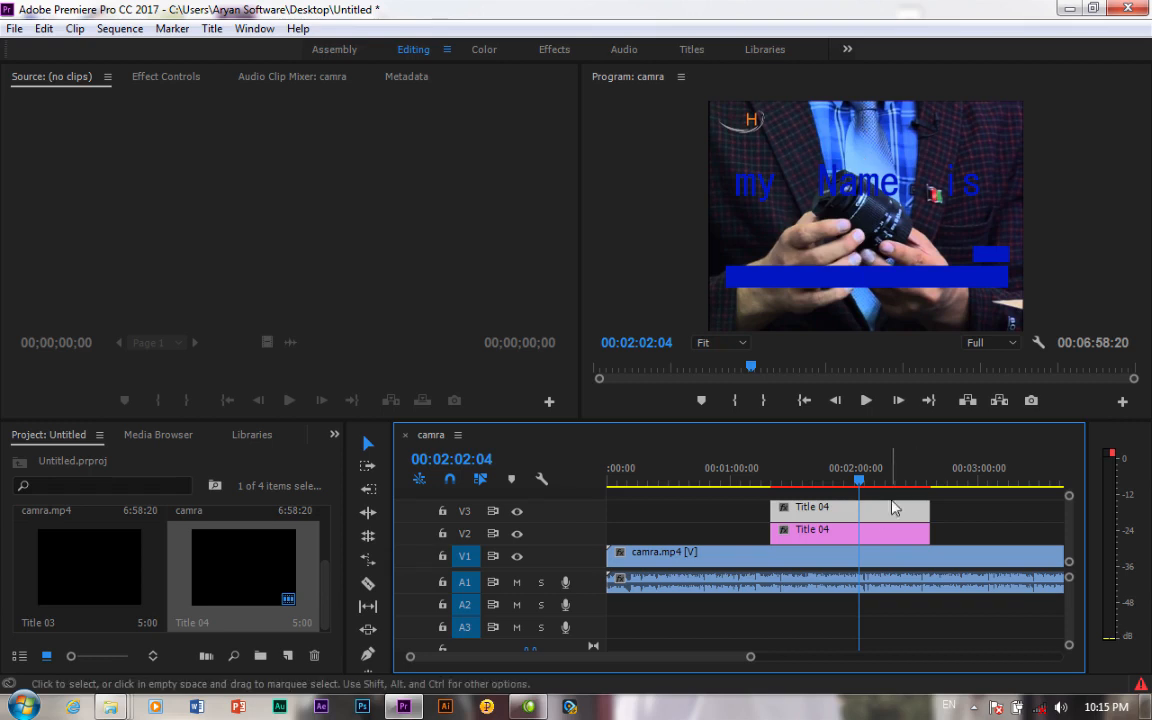
pyautogui.press('c')
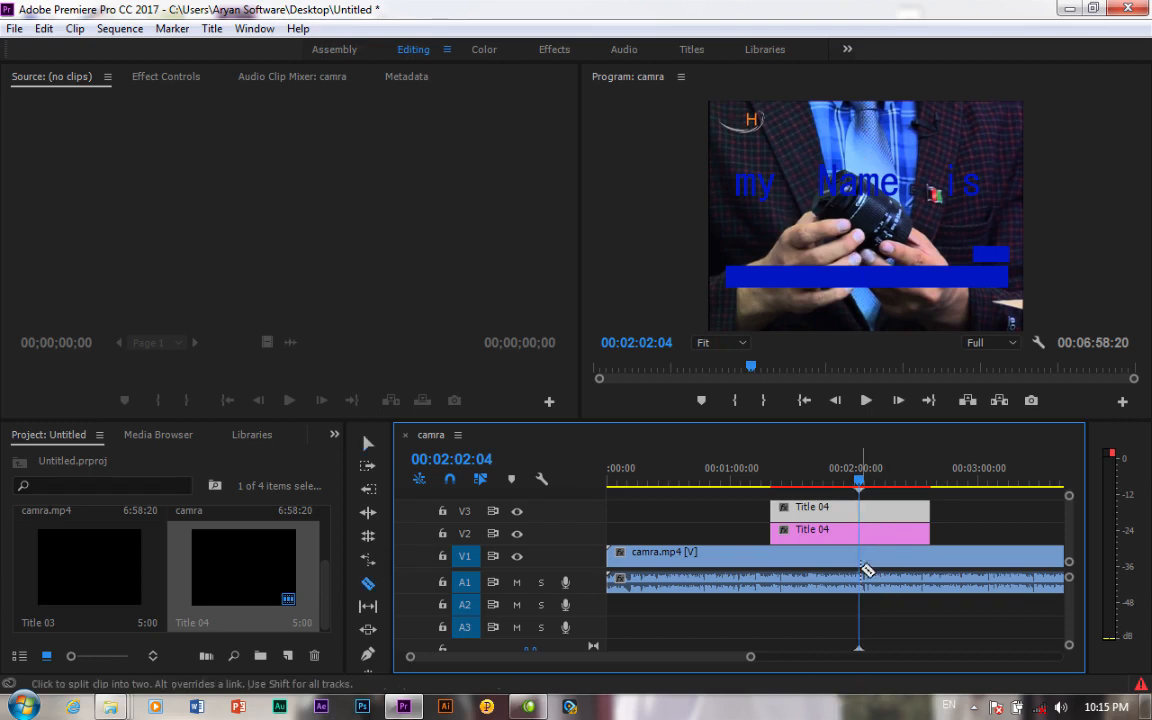
pyautogui.click(861, 558)
pyautogui.press('v')
pyautogui.click(887, 560)
pyautogui.press('Delete')
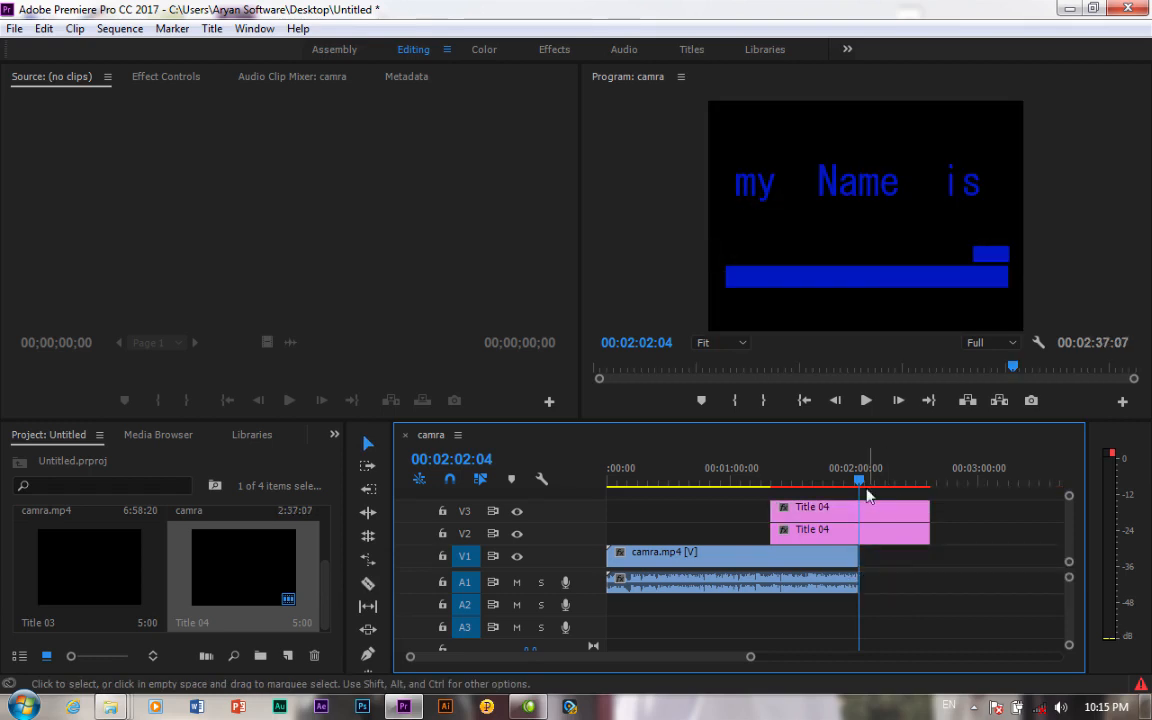
# Remove the duplicate title clip from track V3, keeping the one on V2.
pyautogui.click(876, 538)
pyautogui.moveTo(876, 540)
pyautogui.mouseDown()
pyautogui.moveTo(869, 520)
pyautogui.moveTo(873, 537)
pyautogui.mouseUp()
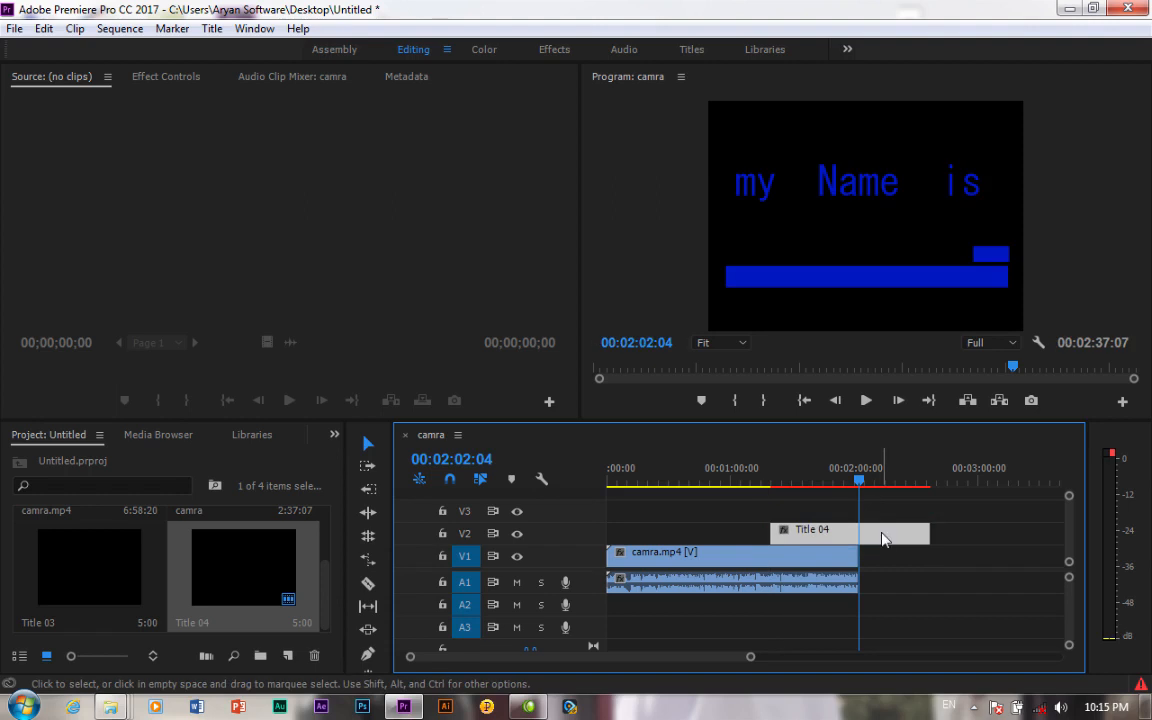
# Open the title clip on track V2 for editing and set the font of its "my Name is" text to Arial.
pyautogui.doubleClick(883, 538)
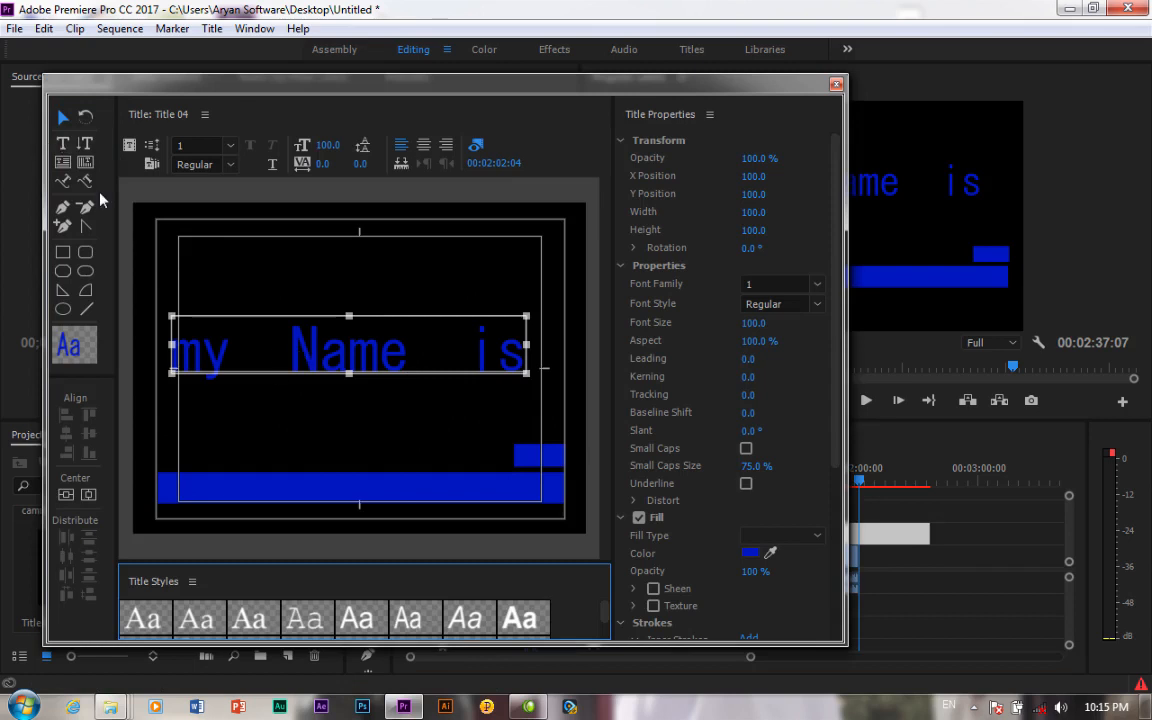
pyautogui.click(62, 143)
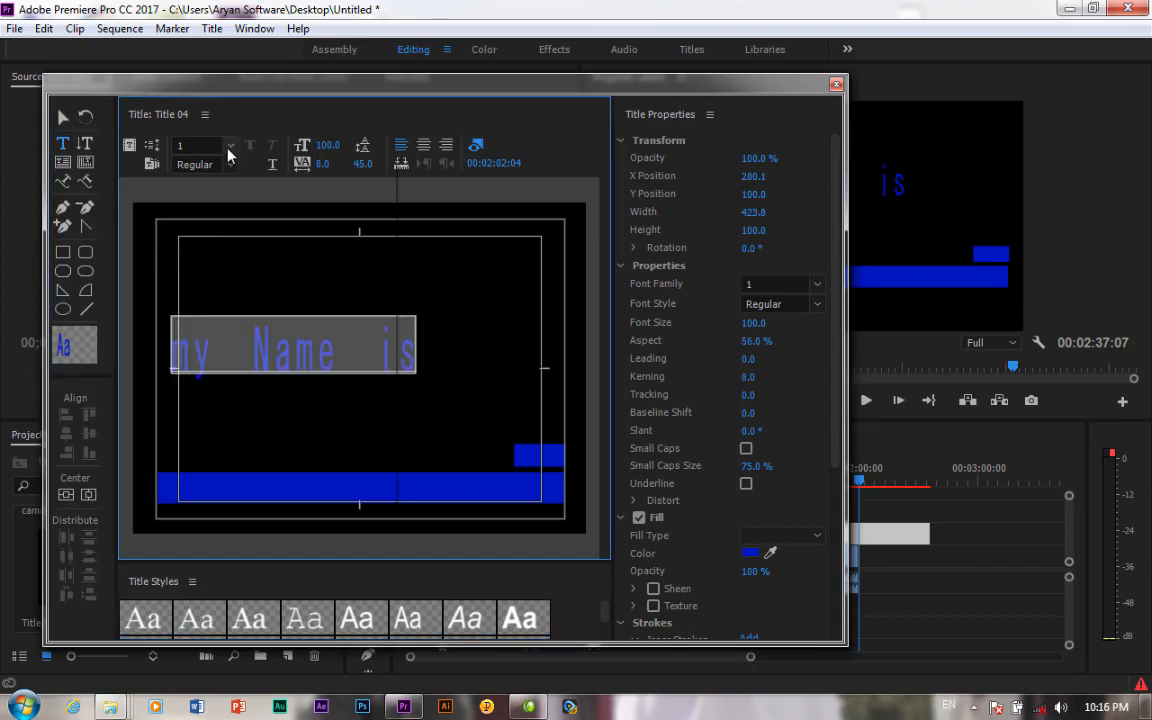
pyautogui.click(229, 149)
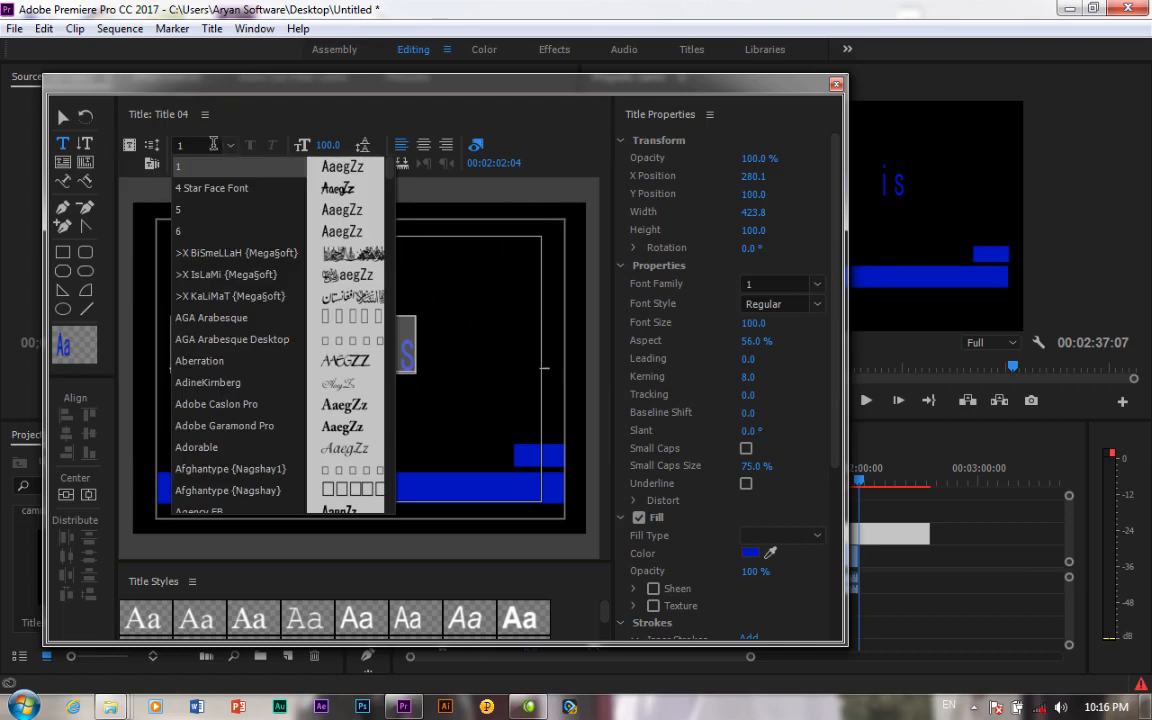
pyautogui.scroll(-3, 280, 400)
pyautogui.scroll(-4, 279, 399)
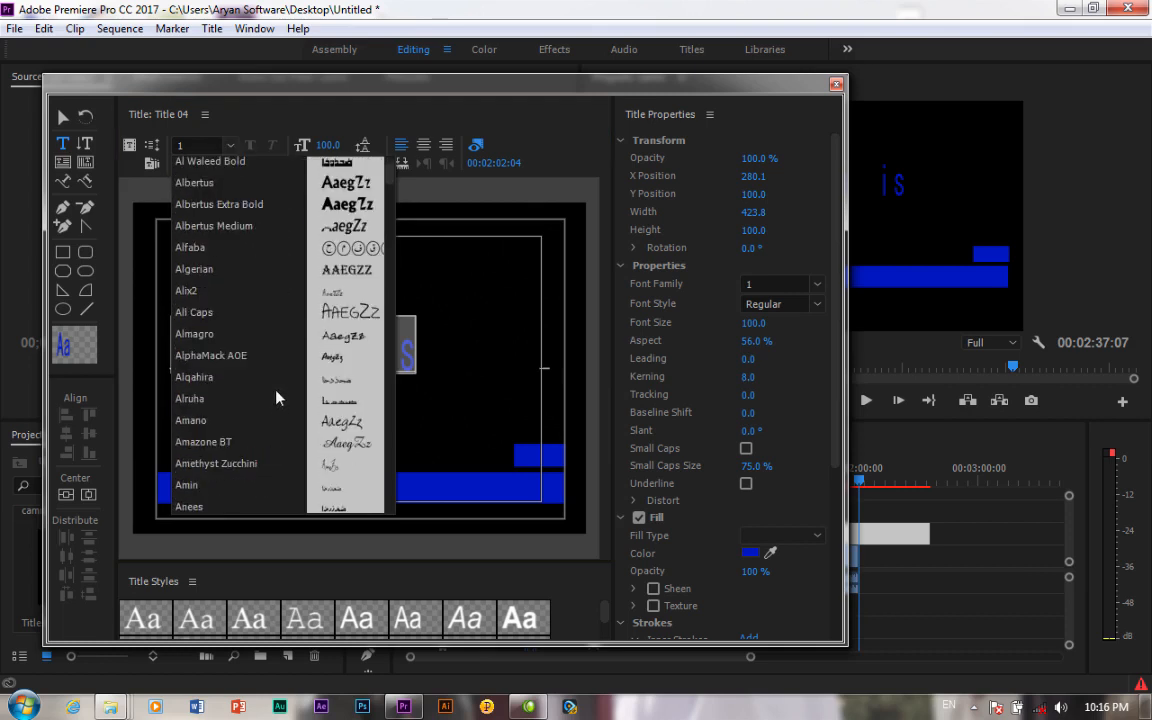
pyautogui.scroll(7, 270, 385)
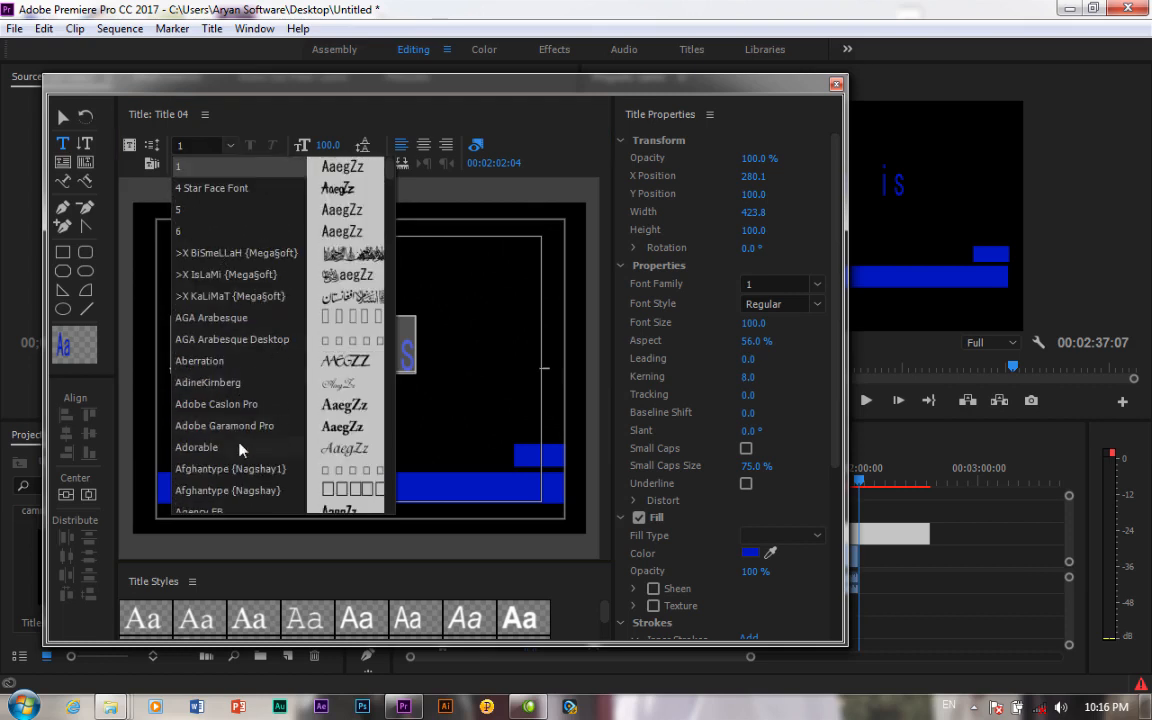
pyautogui.scroll(-3, 240, 451)
pyautogui.scroll(-3, 222, 366)
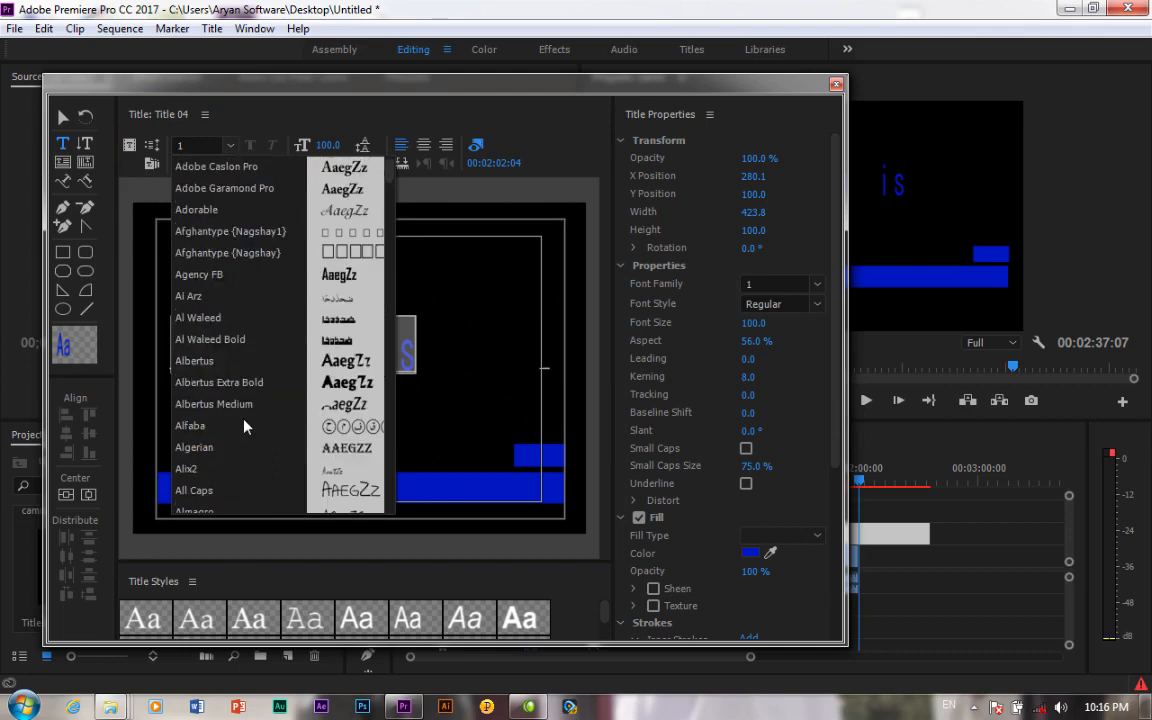
pyautogui.scroll(-4, 245, 466)
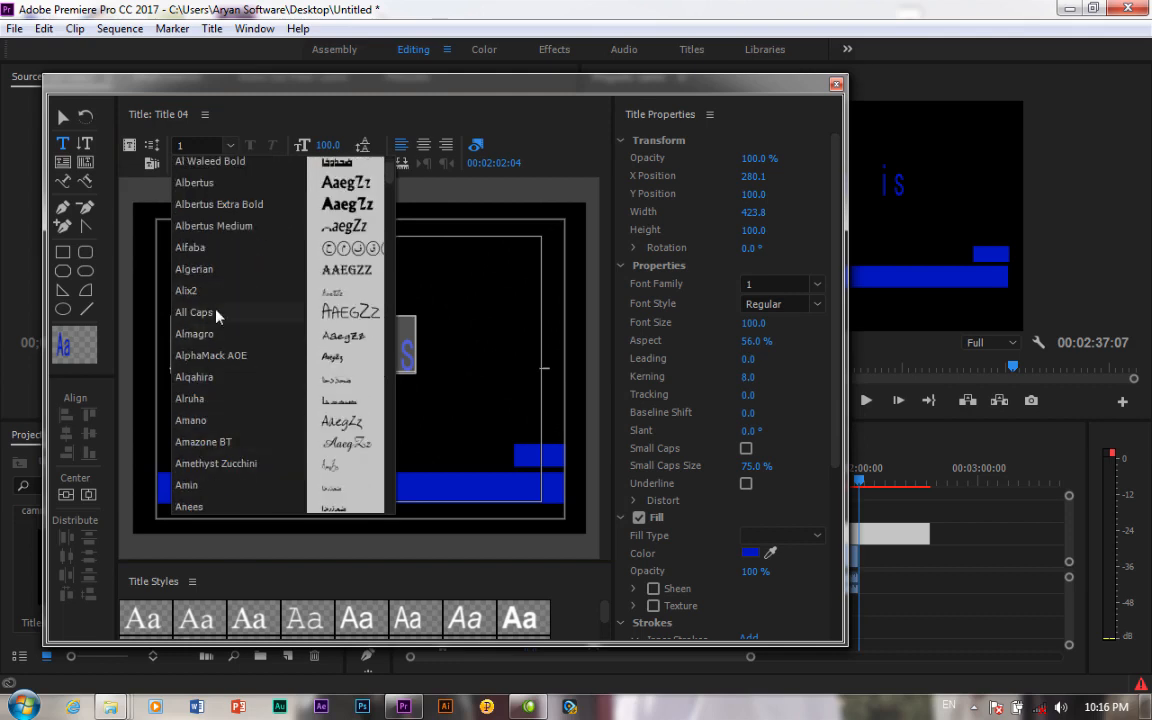
pyautogui.scroll(-3, 272, 400)
pyautogui.scroll(-3, 237, 374)
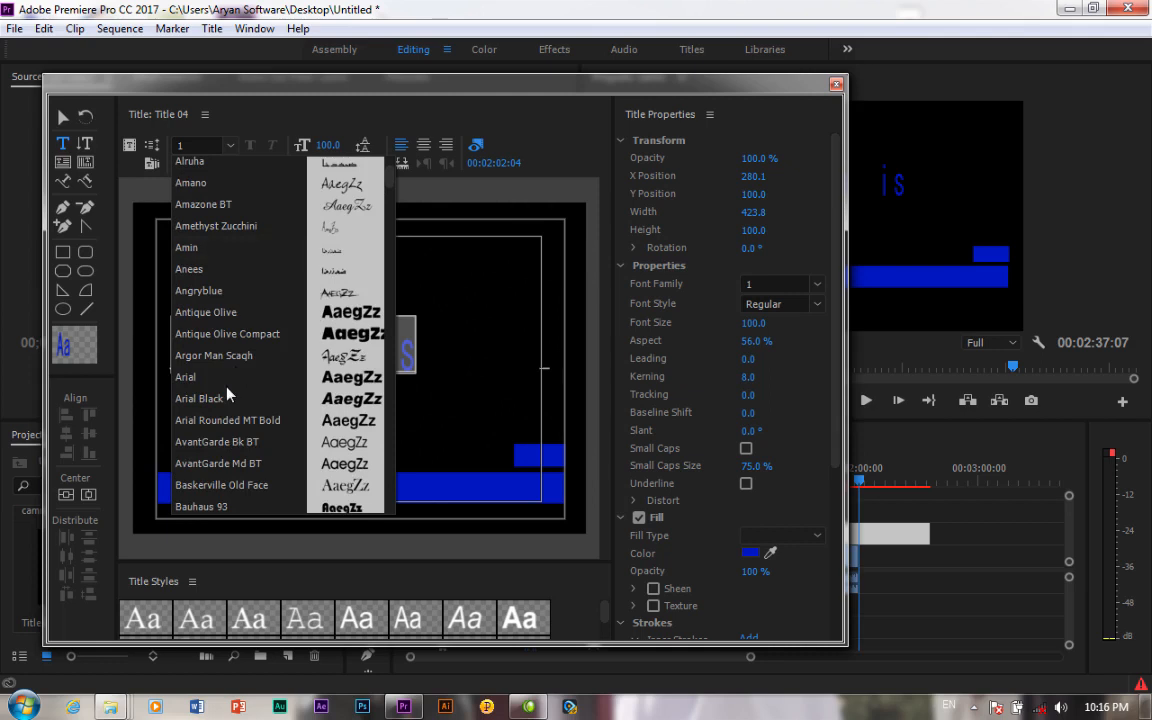
pyautogui.click(222, 390)
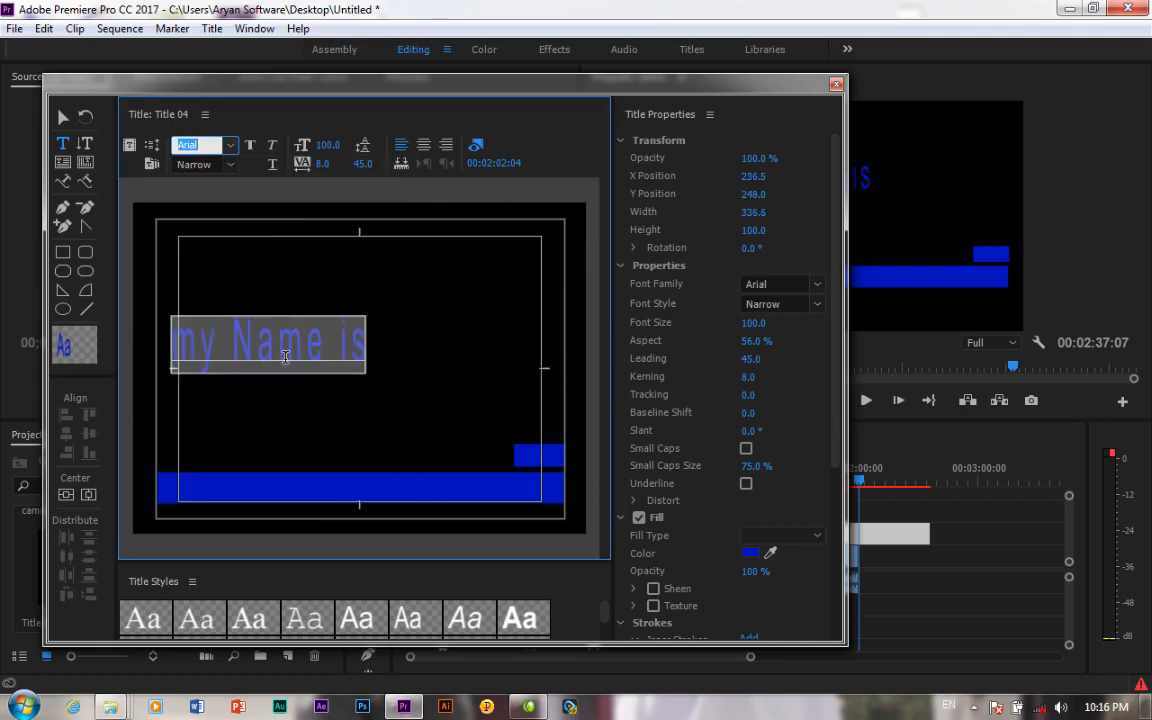
# Delete the "my Name is" text and draw an area text box about 202 by 296 above the blue bars.
pyautogui.click(63, 116)
pyautogui.moveTo(293, 345); pyautogui.dragTo(377, 296)
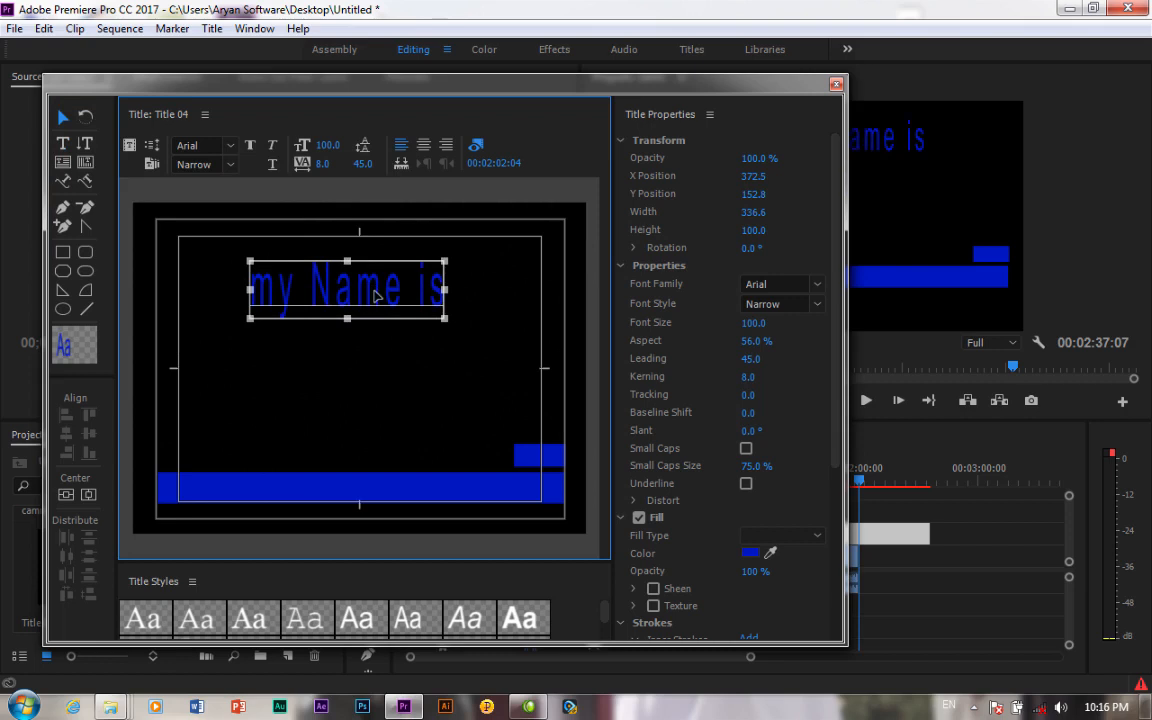
pyautogui.press('Delete')
pyautogui.click(62, 161)
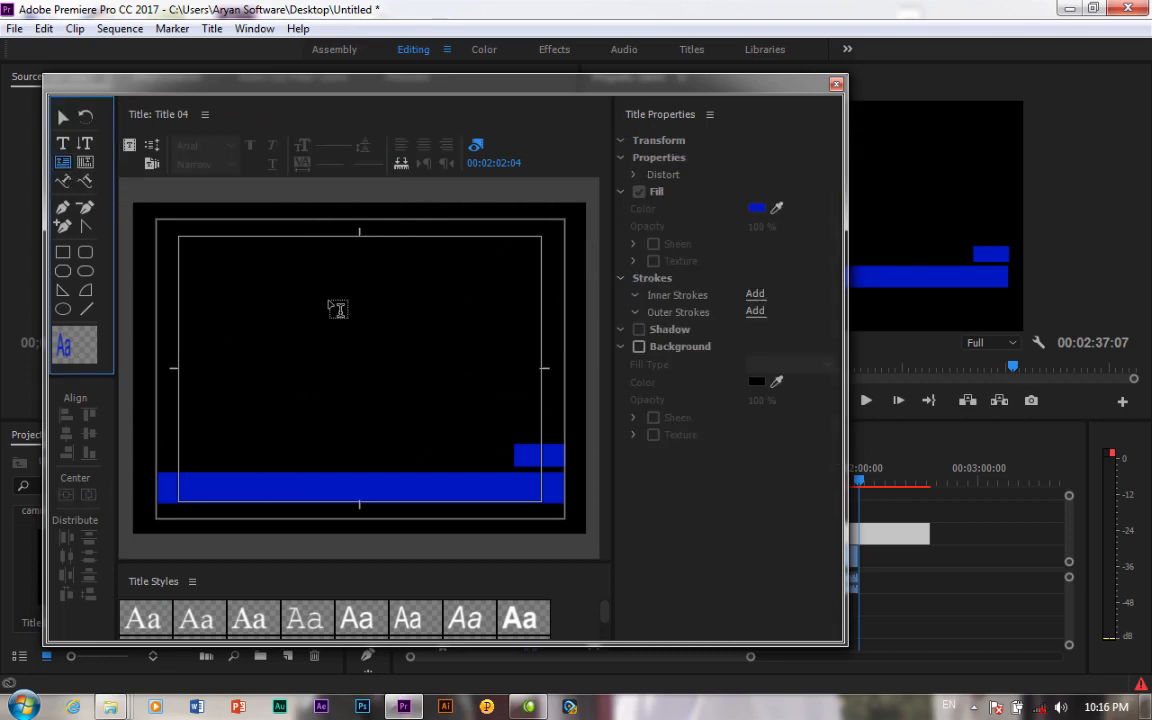
pyautogui.moveTo(298, 273); pyautogui.dragTo(412, 443)
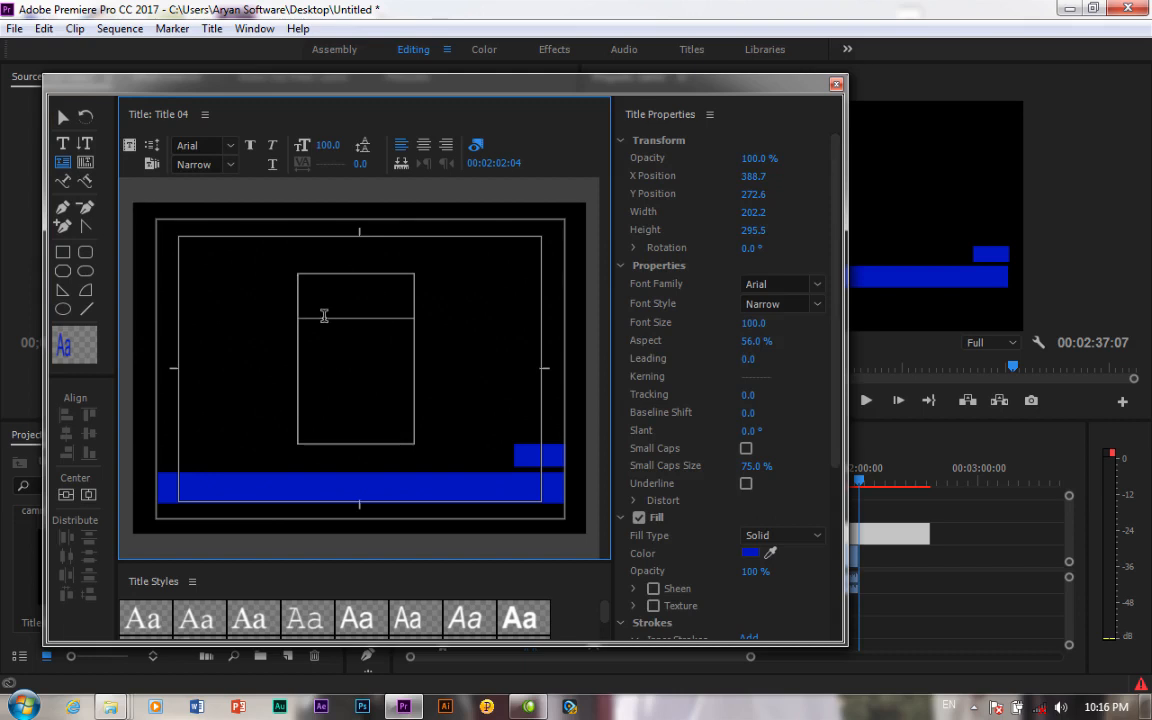
# Enter "Cemare" and two people's first names on separate lines in the text box and centre the lines.
pyautogui.write('Cema')
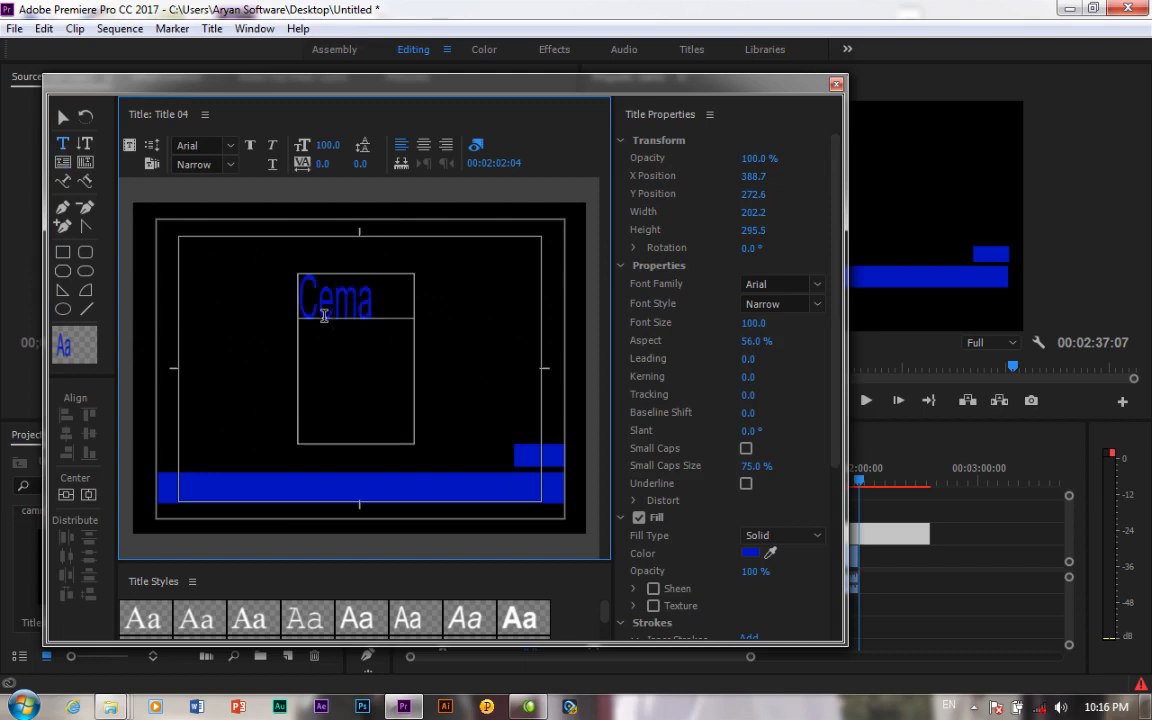
pyautogui.write('re')
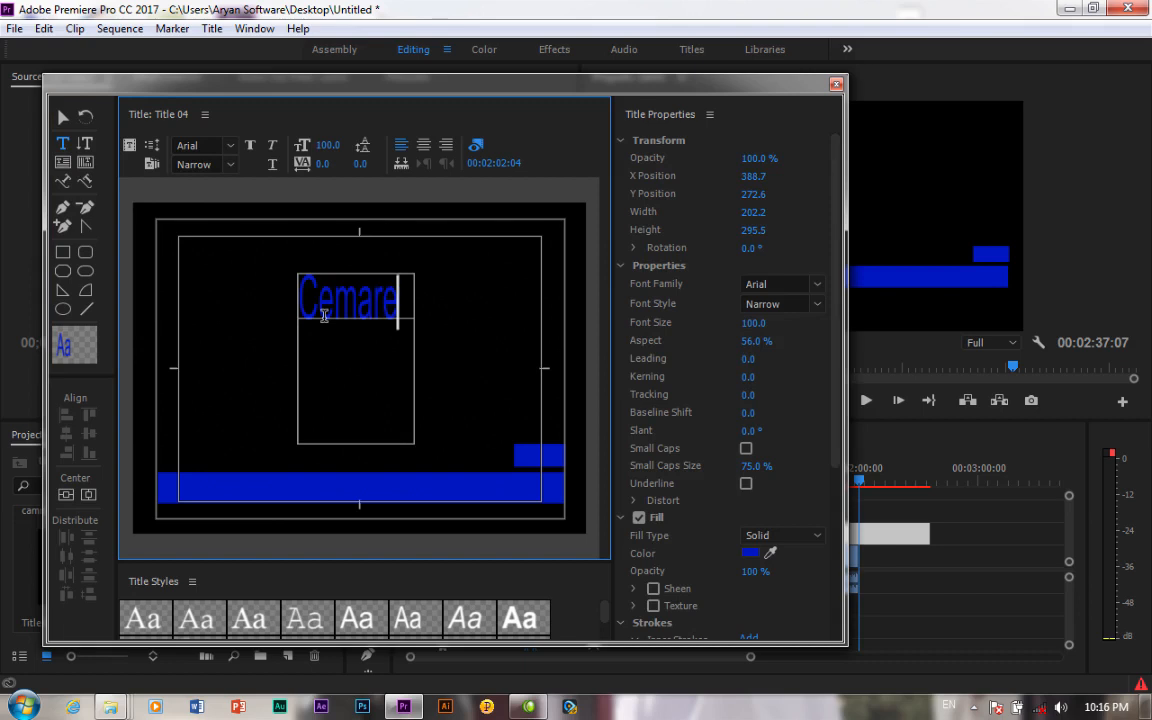
pyautogui.press('Return')
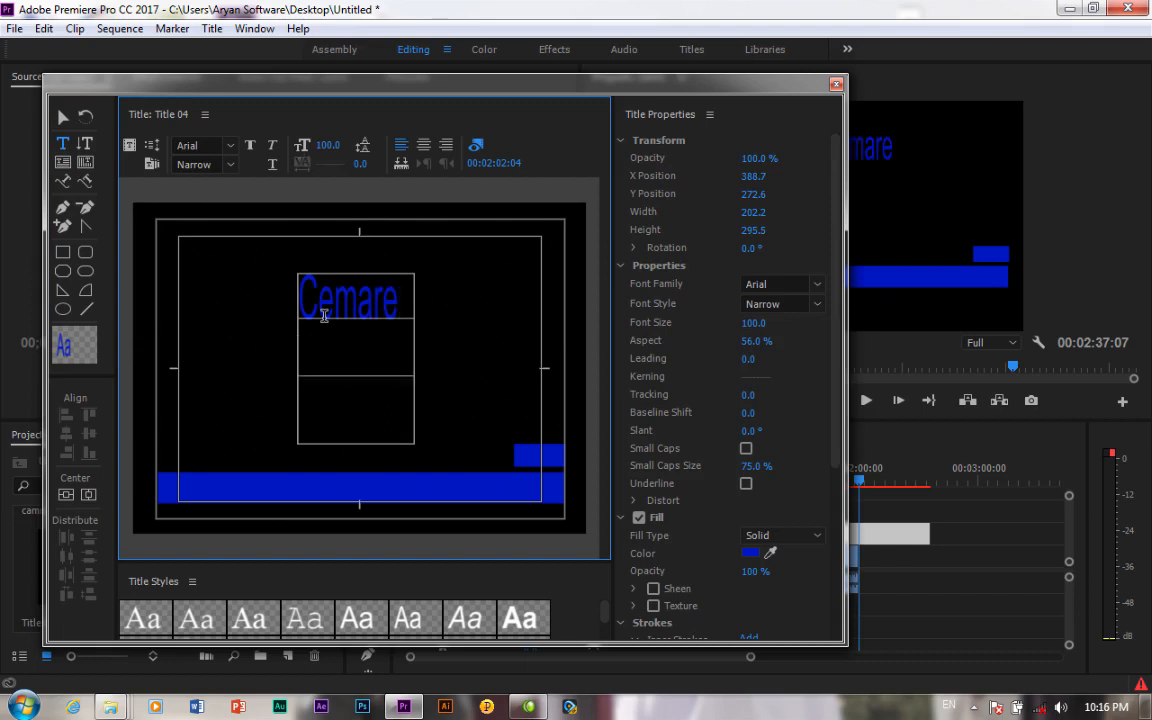
pyautogui.write('Aham')
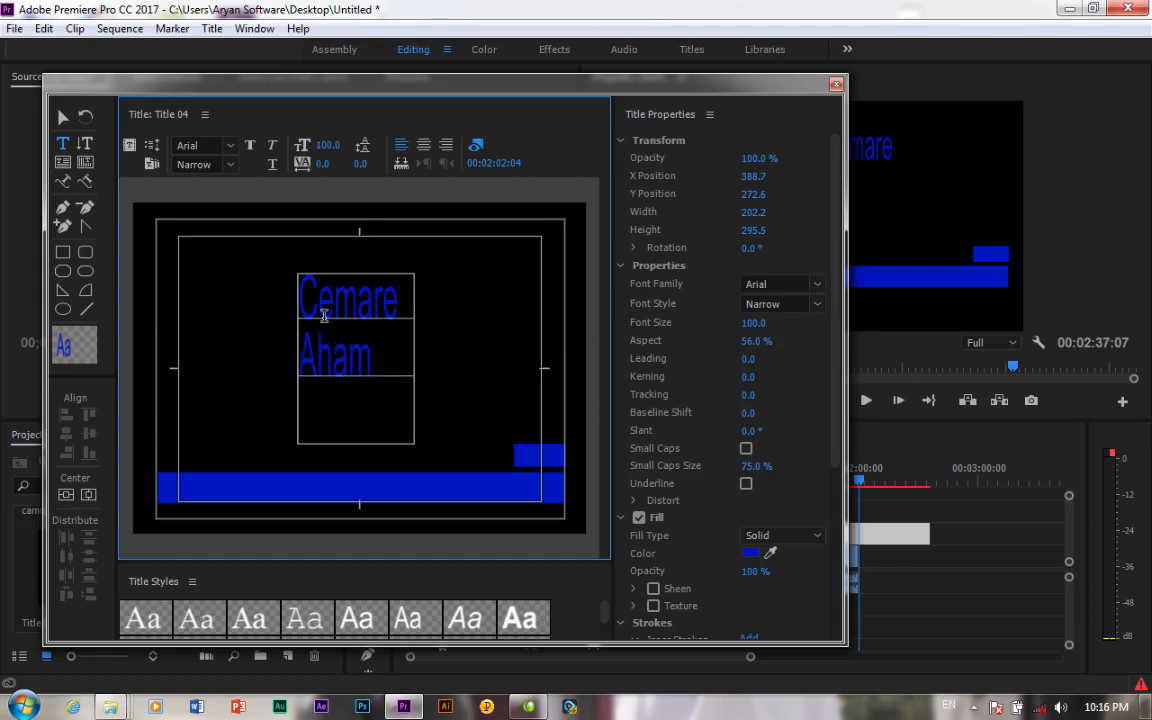
pyautogui.press('BackSpace')
pyautogui.press('BackSpace')
pyautogui.write('mad')
pyautogui.press('Return')
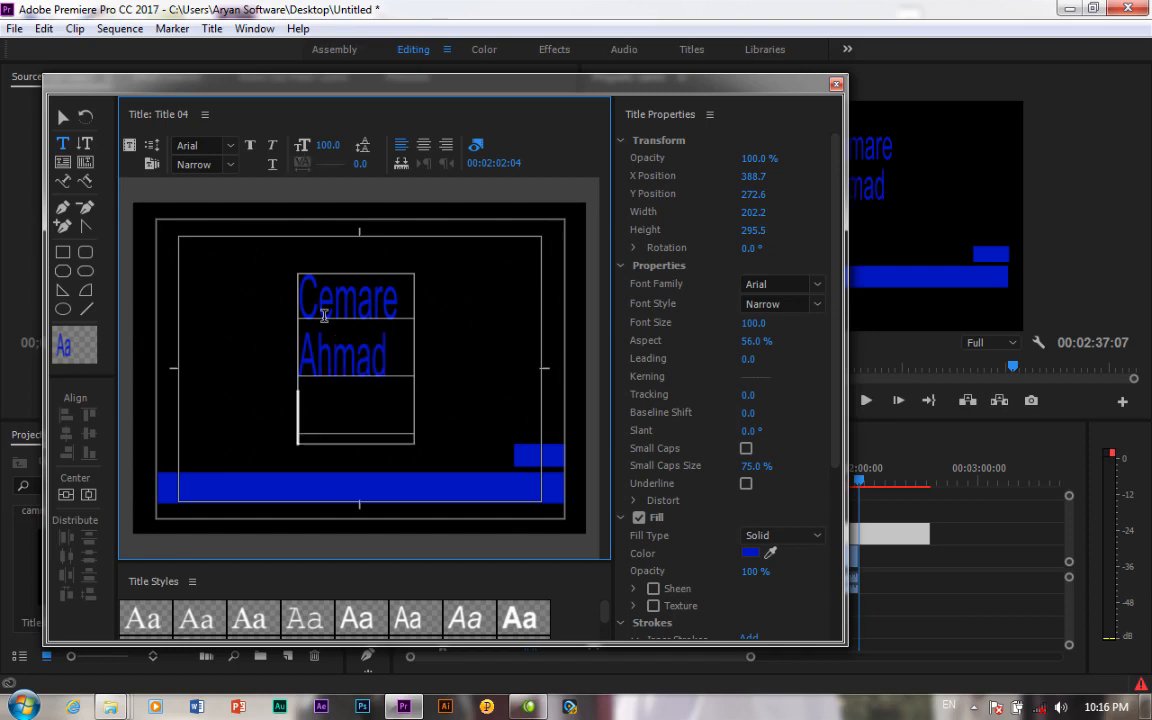
pyautogui.write('Ali')
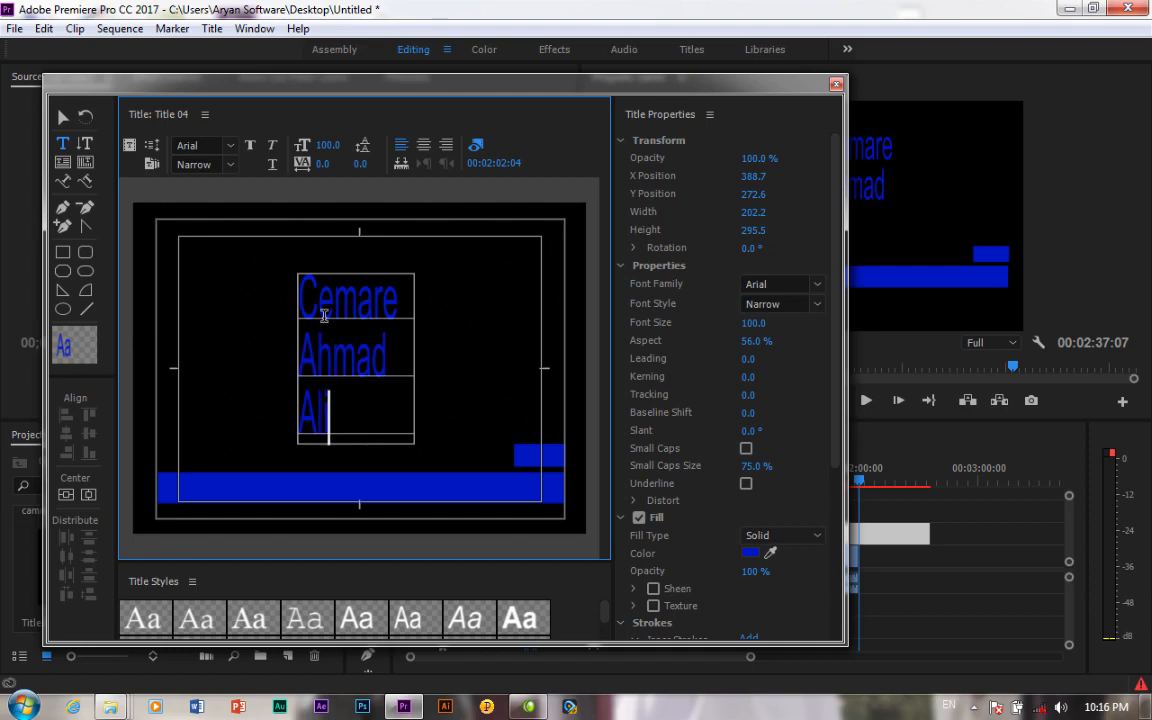
pyautogui.press('Return')
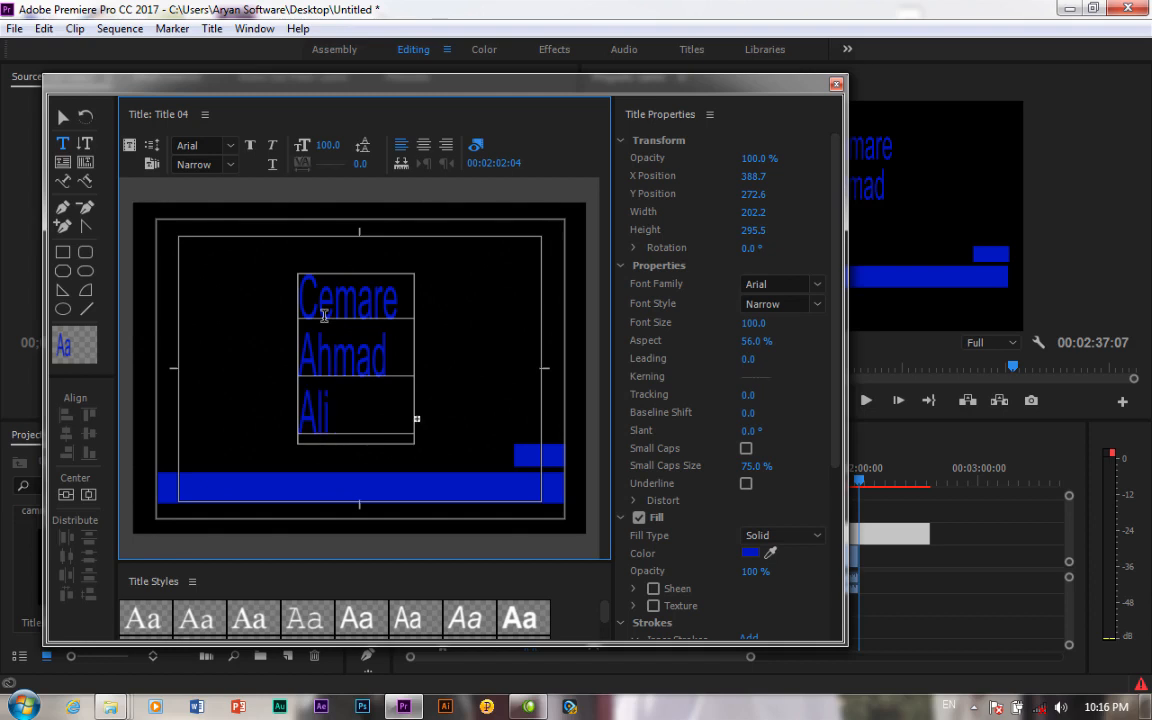
pyautogui.click(425, 144)
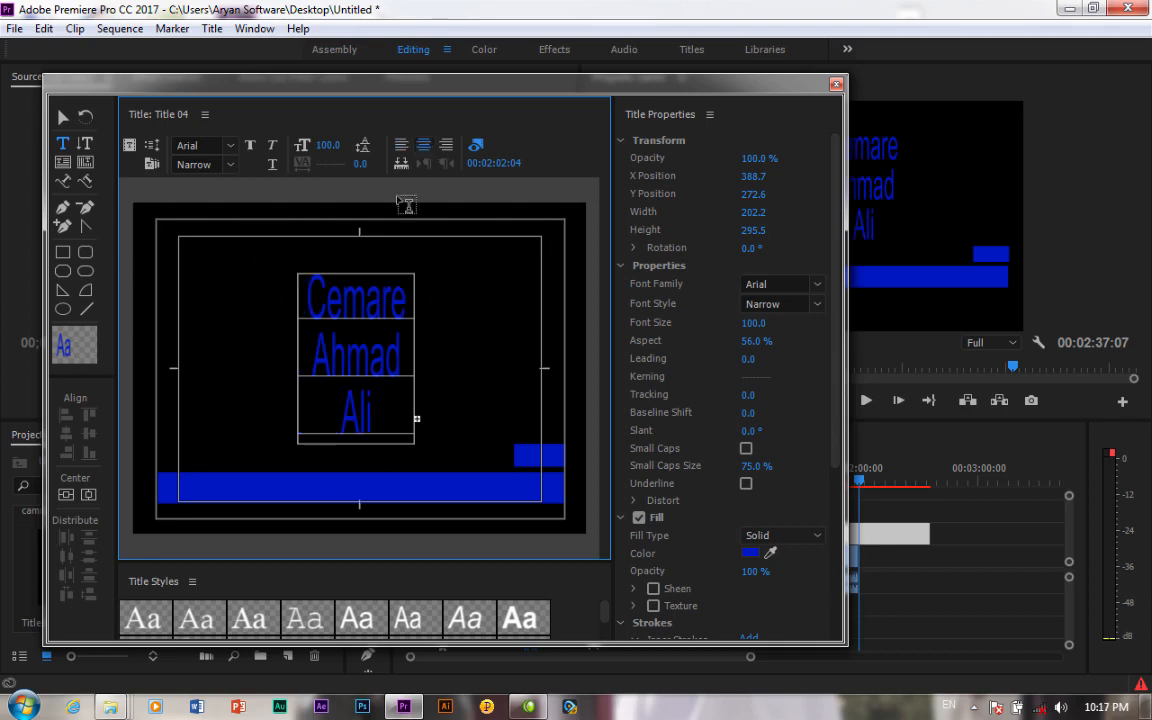
# Accept the Roll title type with Start Off Screen and End Off Screen, and close the title editor.
pyautogui.click(152, 145)
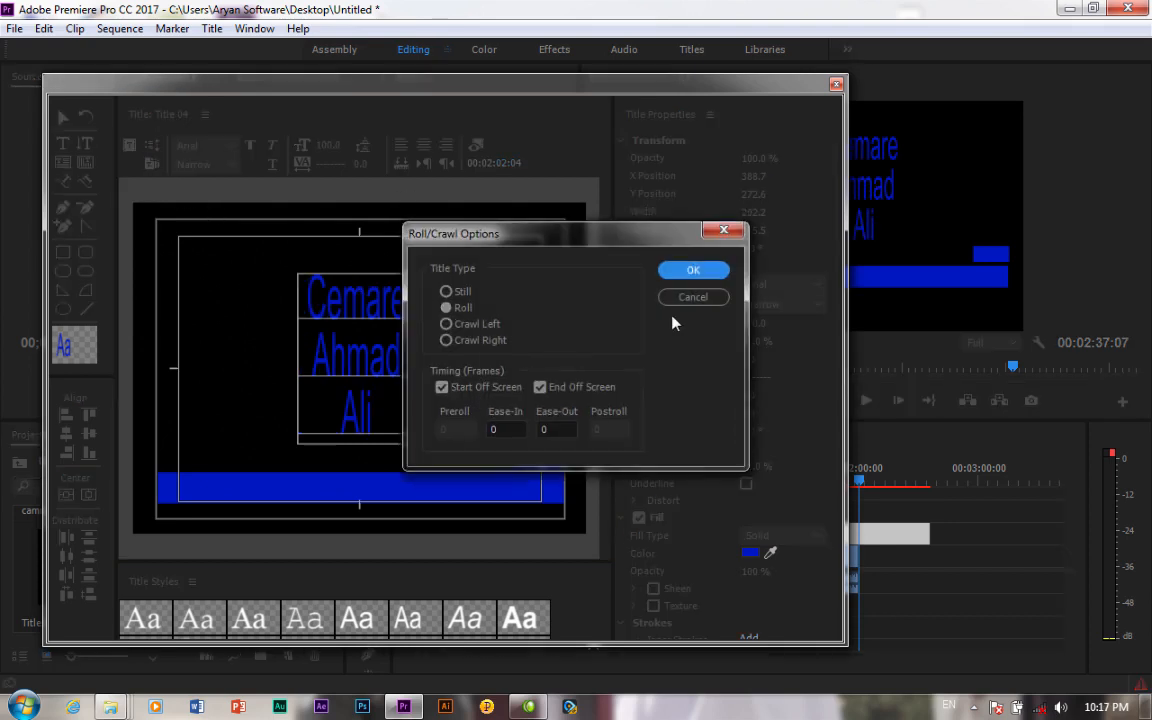
pyautogui.click(693, 273)
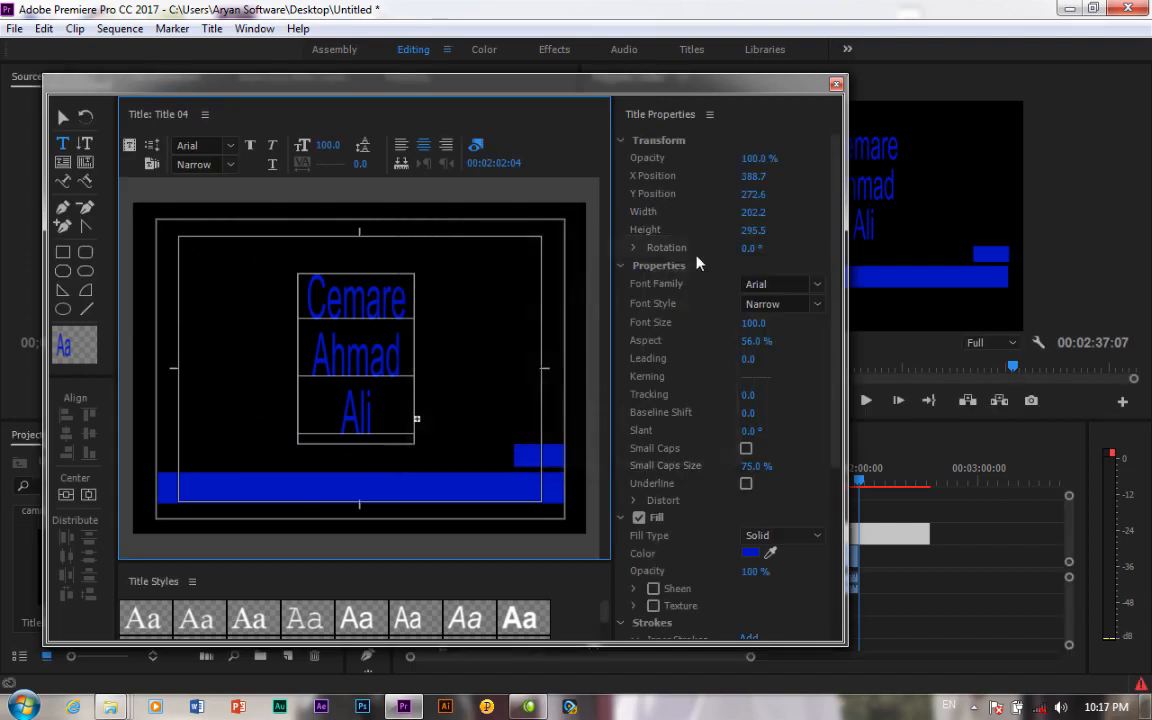
pyautogui.click(836, 88)
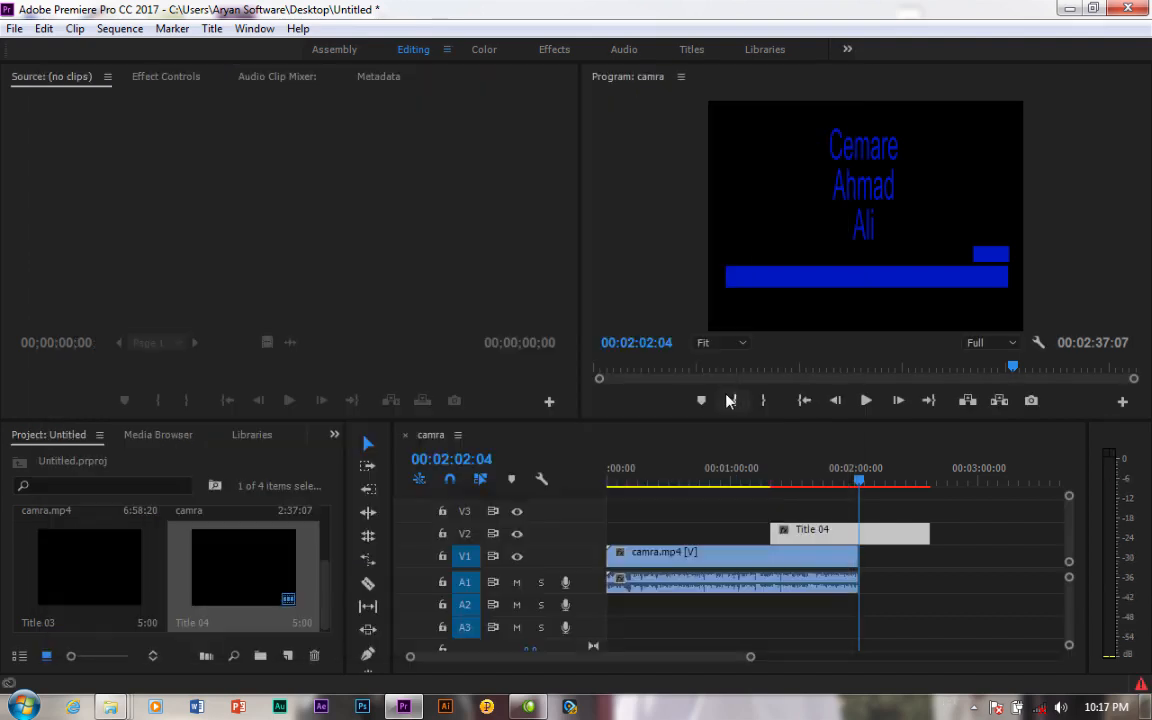
# Move the title clip on track V2 to start at the end of camra.mp4 and play it from there.
pyautogui.moveTo(859, 478)
pyautogui.mouseDown()
pyautogui.moveTo(797, 482)
pyautogui.moveTo(838, 482)
pyautogui.mouseUp()
pyautogui.moveTo(820, 541); pyautogui.dragTo(908, 541)
pyautogui.moveTo(843, 483); pyautogui.dragTo(862, 483)
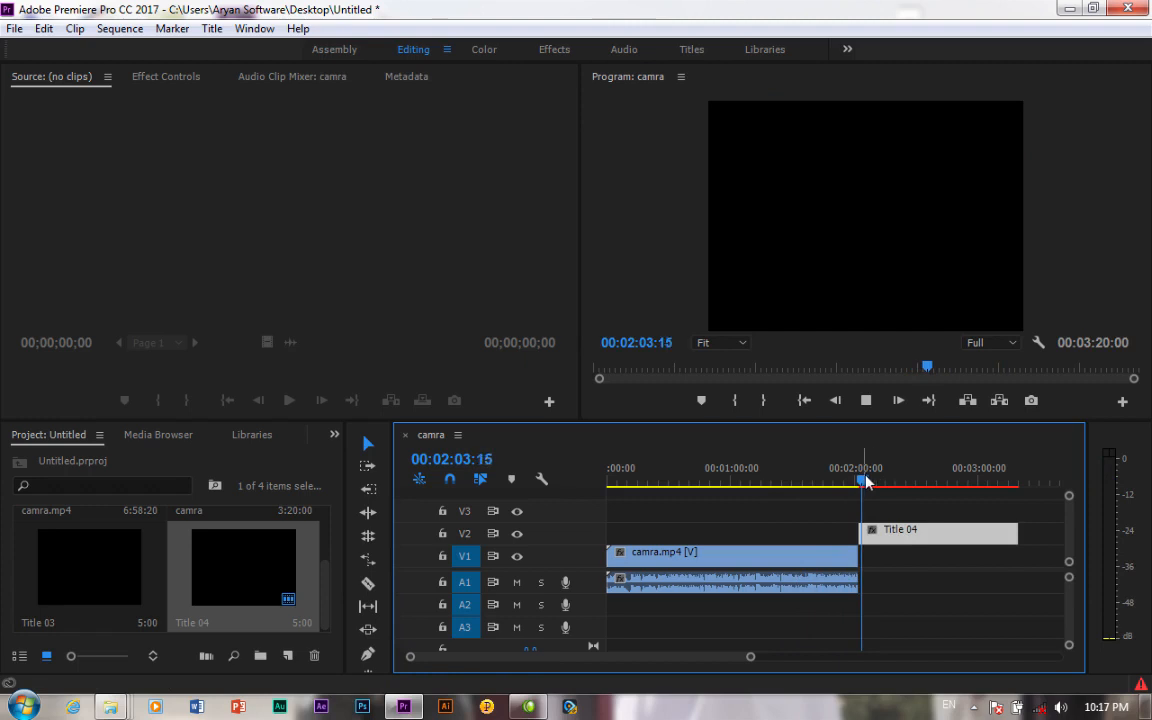
pyautogui.press('space')
# Shorten the title clip to end at about 00:02:11:12 and play back the faster roll.
pyautogui.moveTo(1011, 538); pyautogui.dragTo(918, 538)
pyautogui.click(857, 484)
pyautogui.moveTo(857, 486); pyautogui.dragTo(855, 486)
pyautogui.press('space')
pyautogui.moveTo(917, 537); pyautogui.dragTo(876, 533)
pyautogui.press('space')
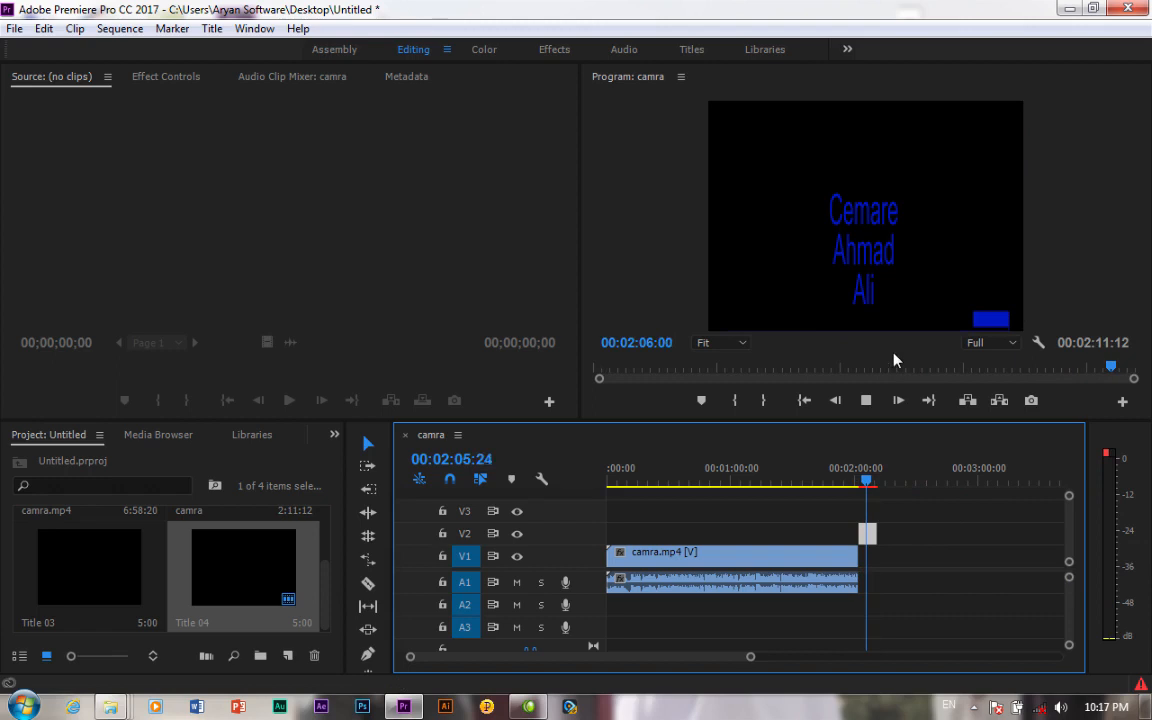
pyautogui.press('space')
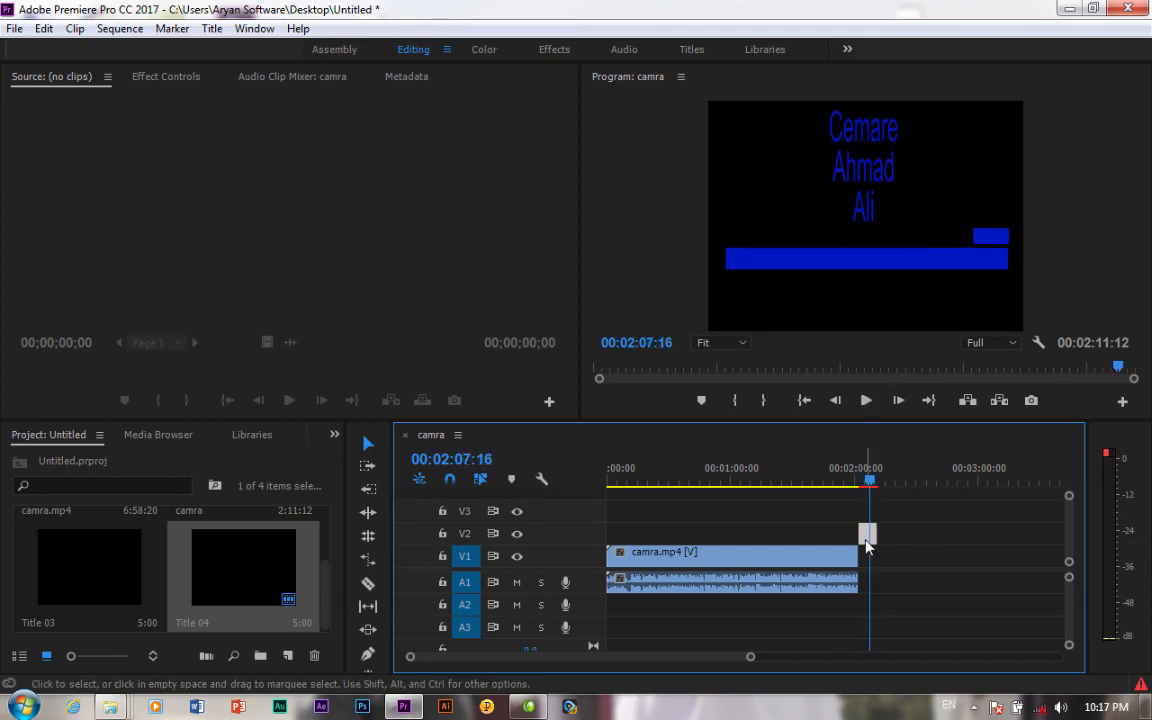
# Delete the title clip from track V2.
pyautogui.moveTo(858, 533); pyautogui.dragTo(786, 533)
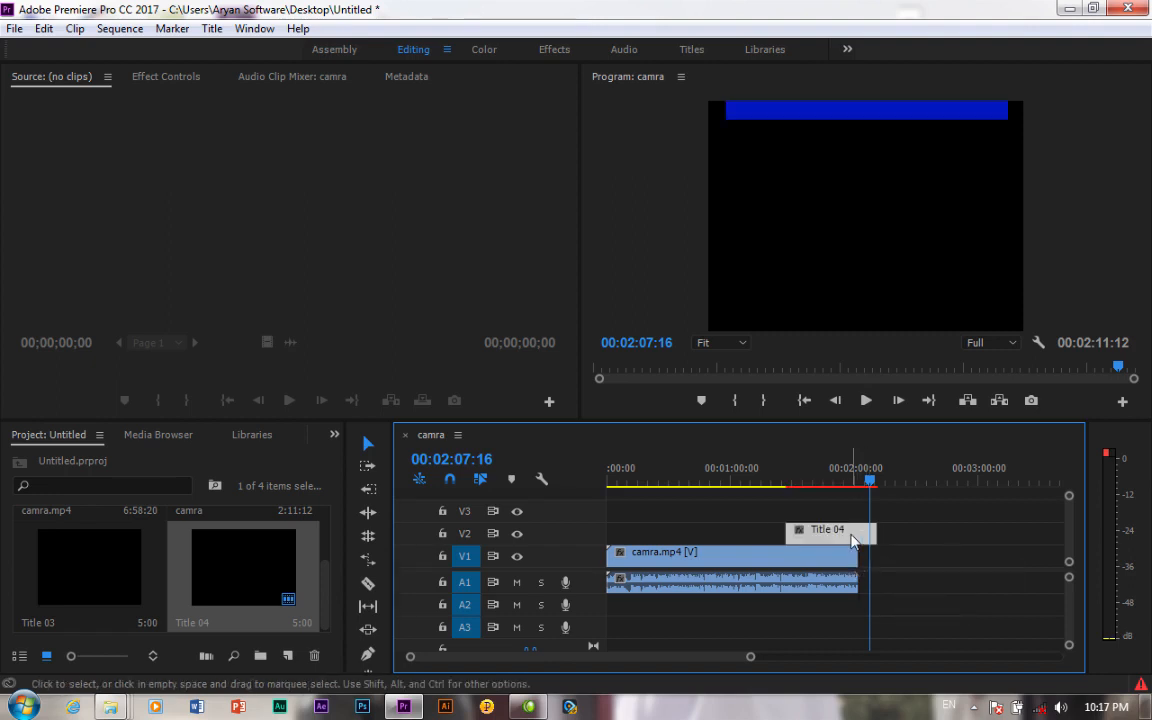
pyautogui.press('Delete')
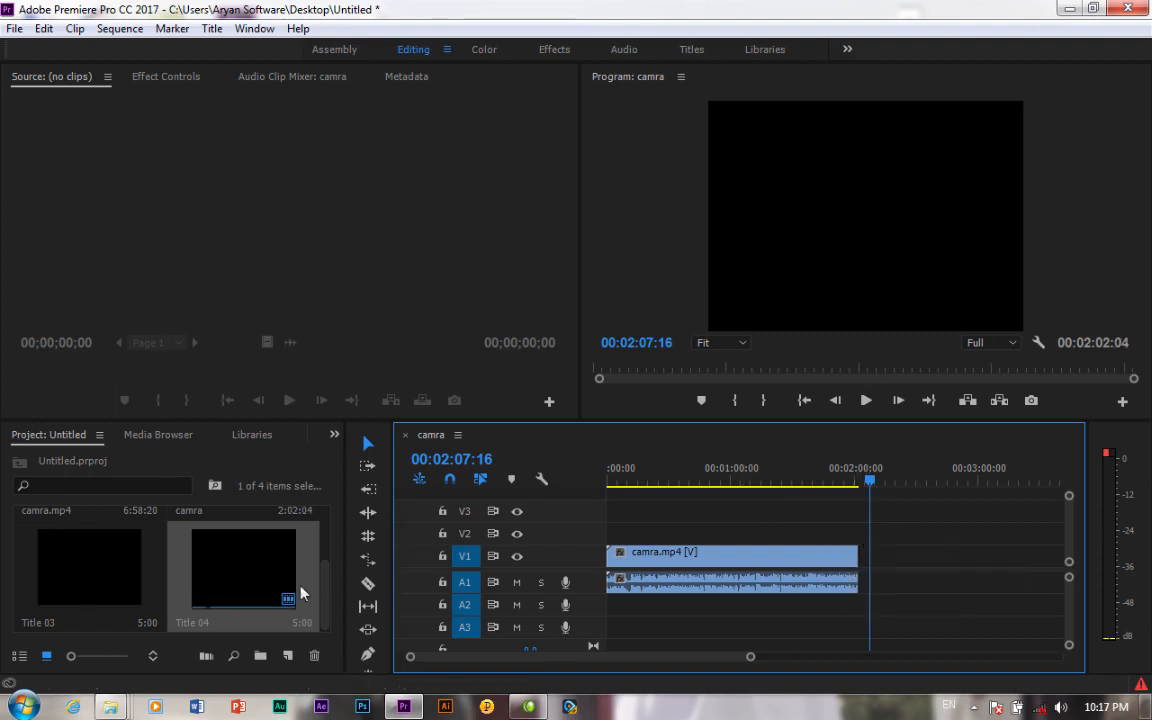
pyautogui.moveTo(325, 566); pyautogui.dragTo(325, 505)
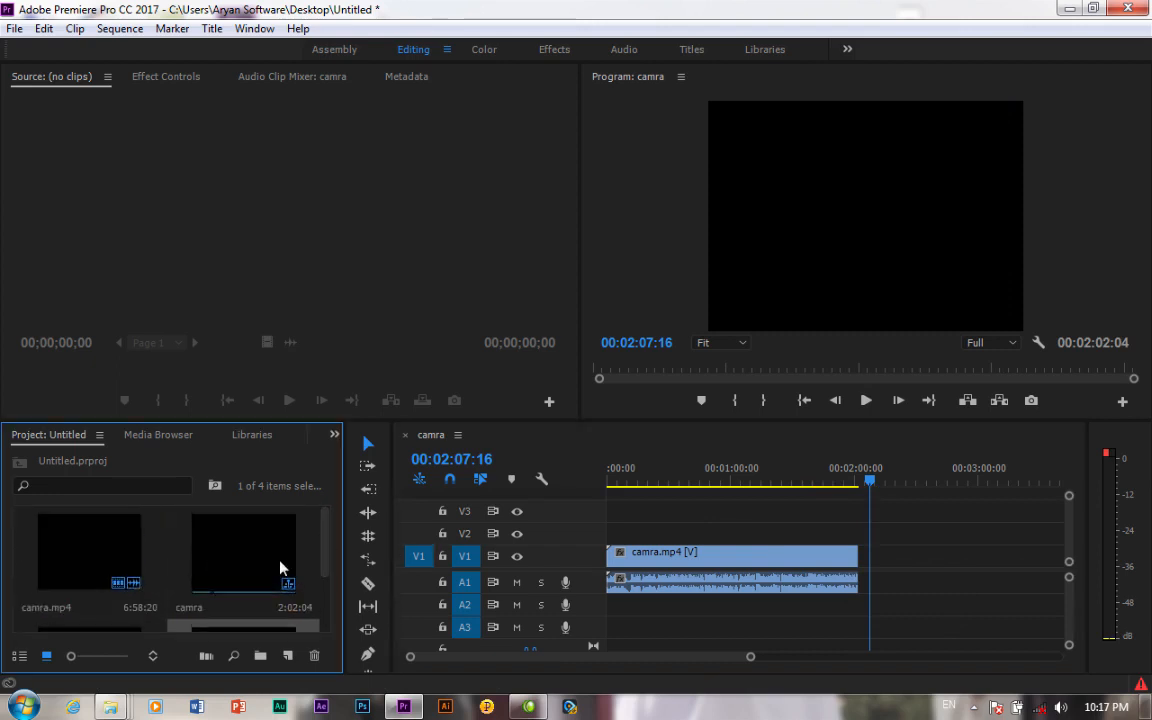
# Create a 720 by 576 title named Title 05 over the camra.mp4 frame at 00:01:27:06.
pyautogui.click(787, 482)
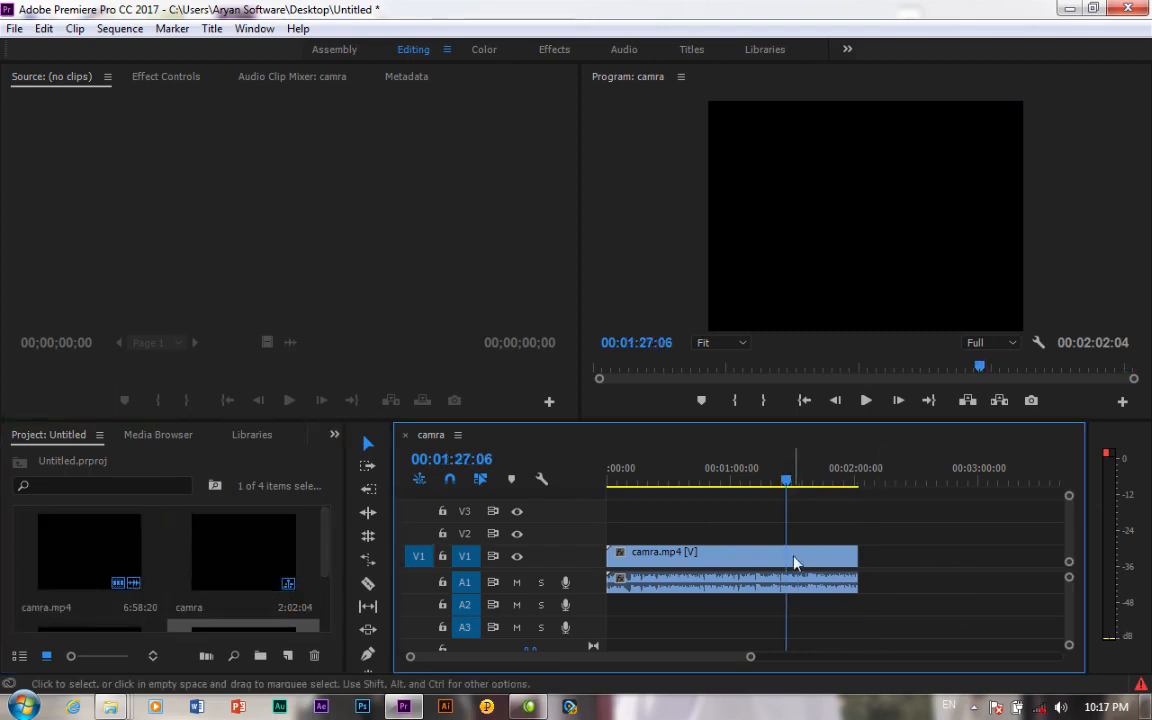
pyautogui.click(796, 553)
pyautogui.hotkey('ctrl', 't')
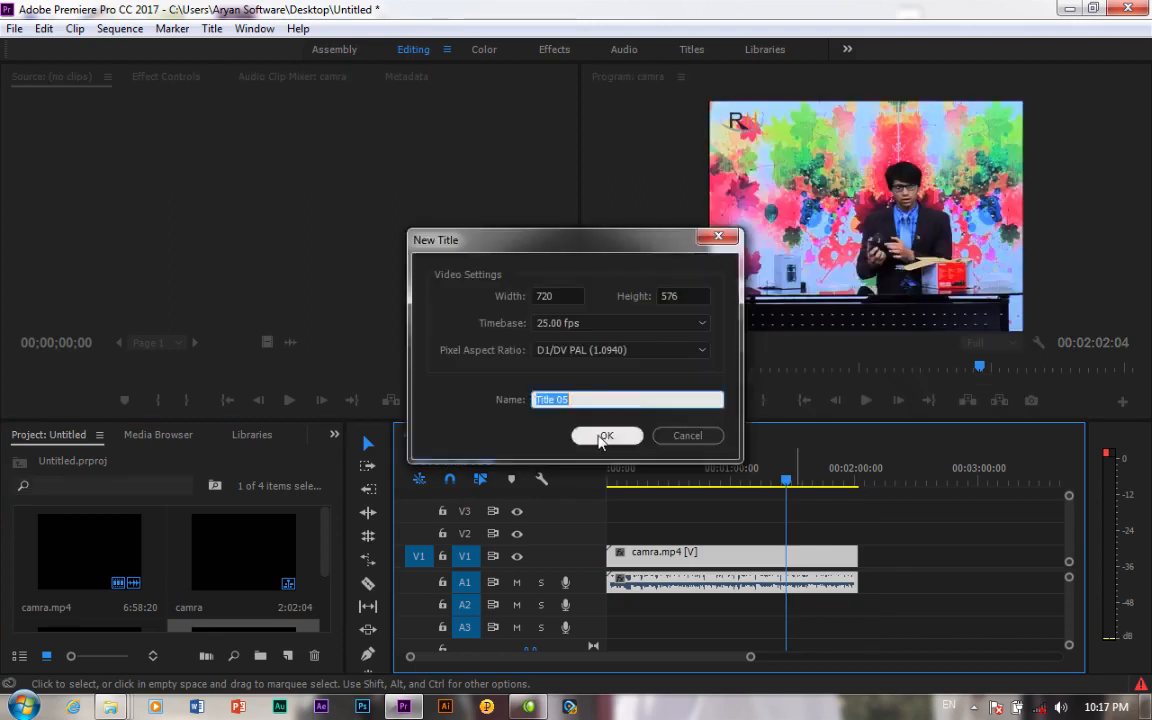
pyautogui.click(606, 434)
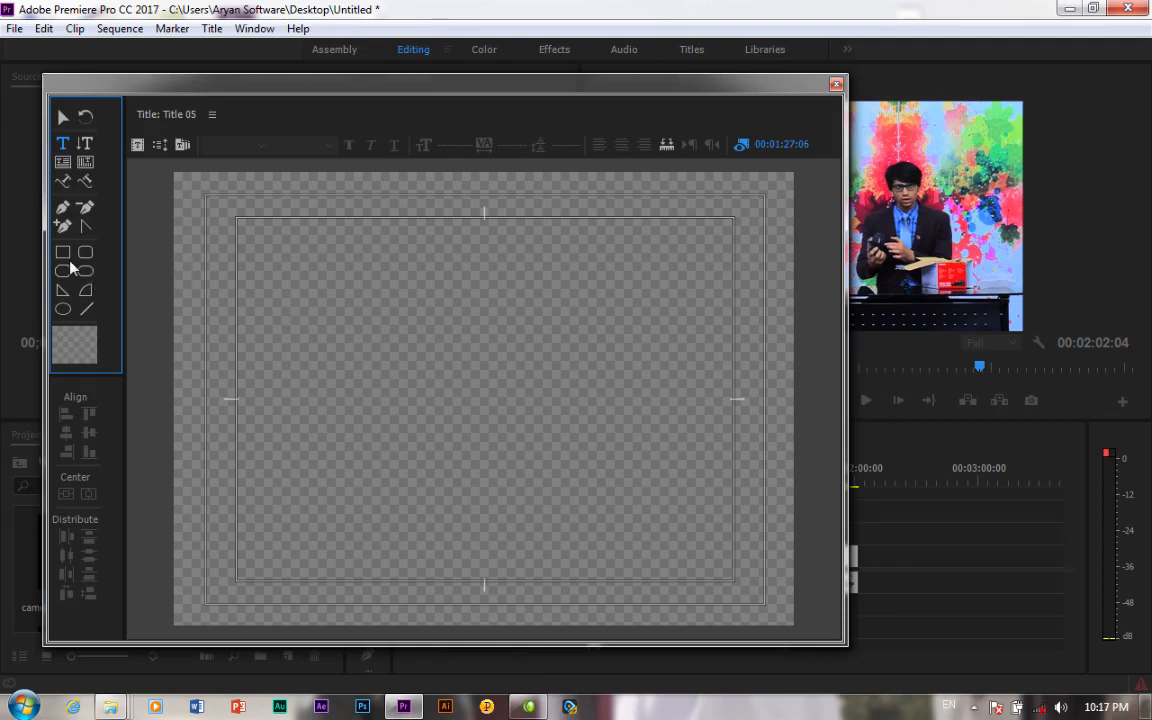
# Draw a rectangular bar about 704 by 50 across the lower part of the title, fill it with pink and close the title.
pyautogui.click(62, 252)
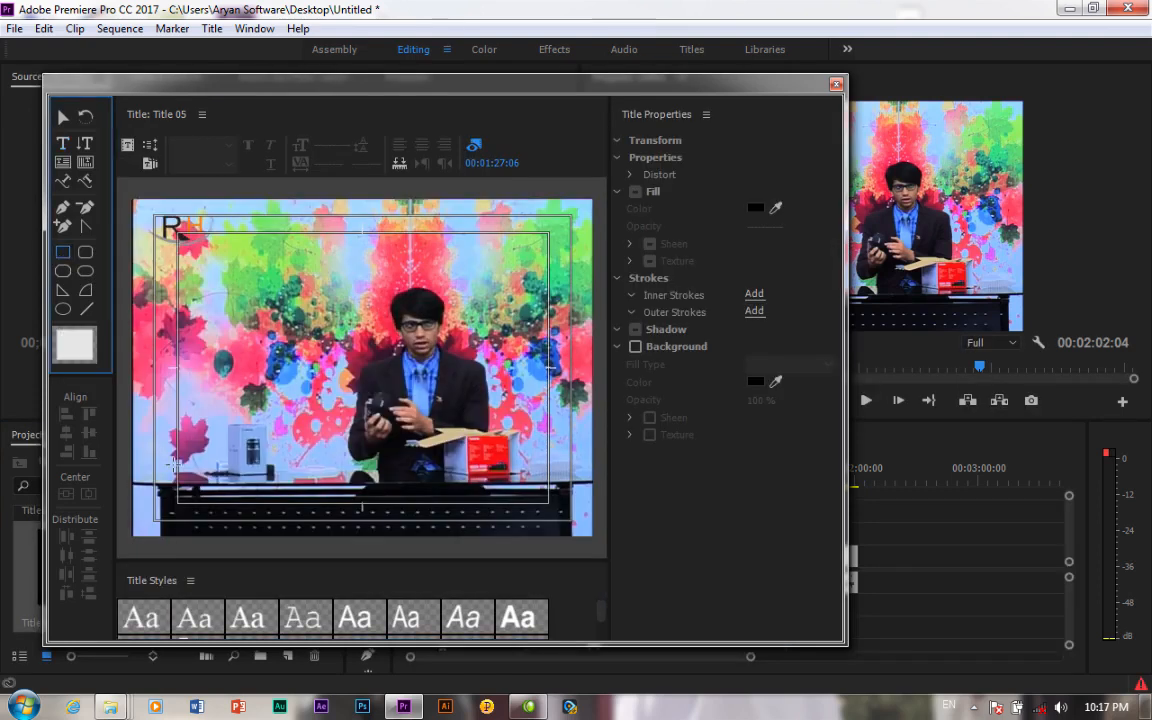
pyautogui.moveTo(155, 450); pyautogui.dragTo(566, 479)
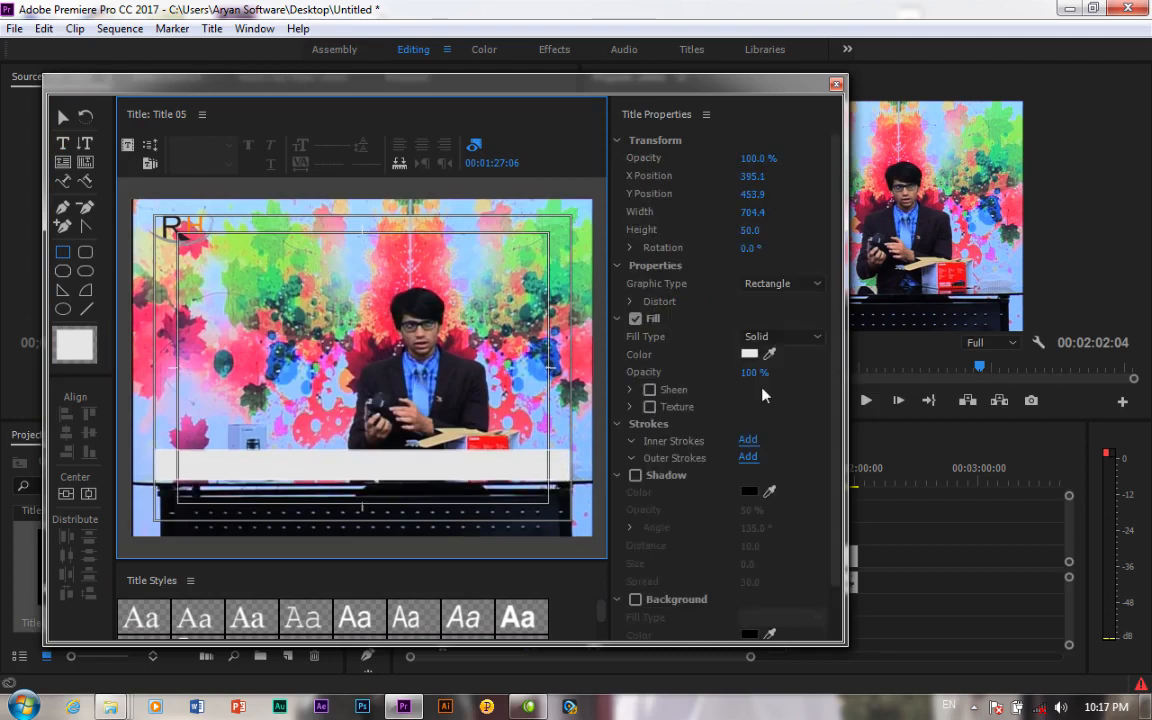
pyautogui.click(752, 355)
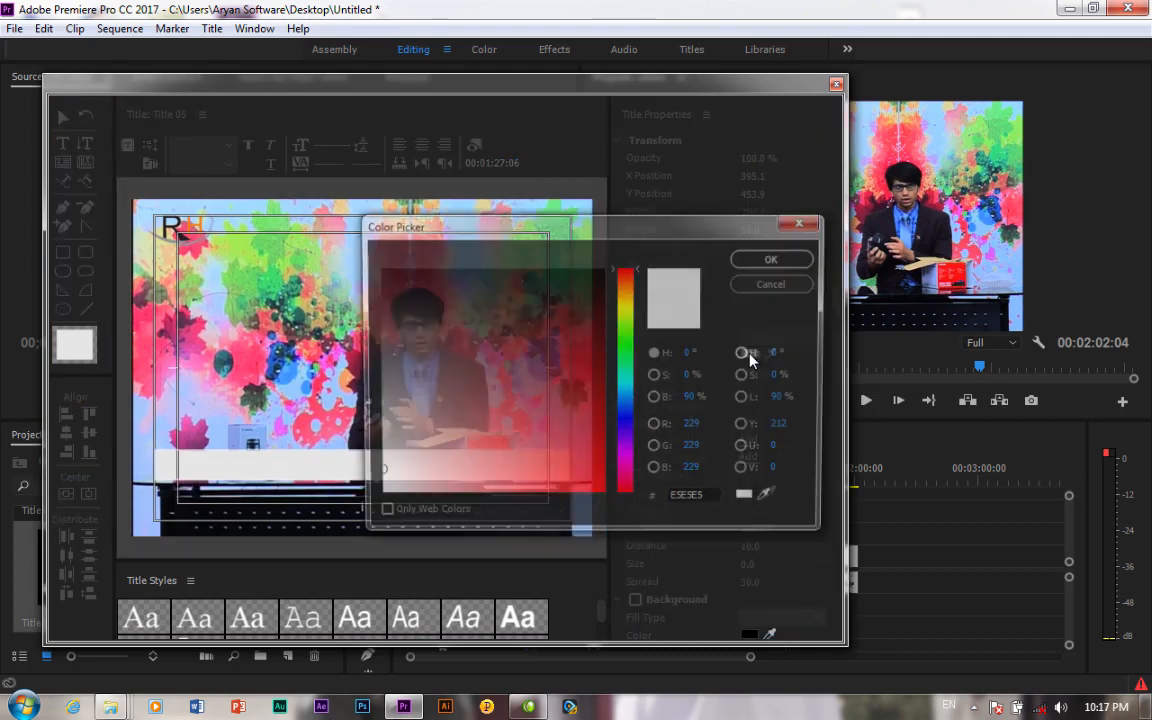
pyautogui.click(779, 258)
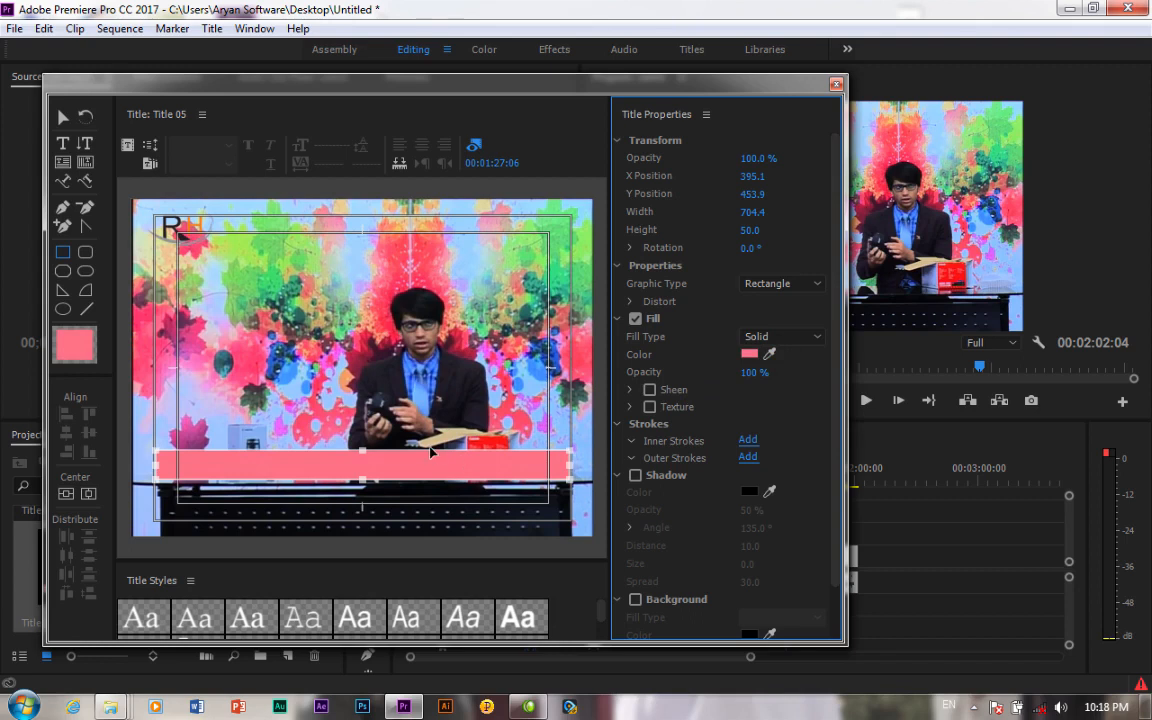
pyautogui.click(836, 85)
# Place Title 05 on track V2 at the playhead, then cut camra.mp4 there and remove the earlier footage and gap so both clips start the sequence.
pyautogui.moveTo(123, 571); pyautogui.dragTo(858, 533)
pyautogui.press('c')
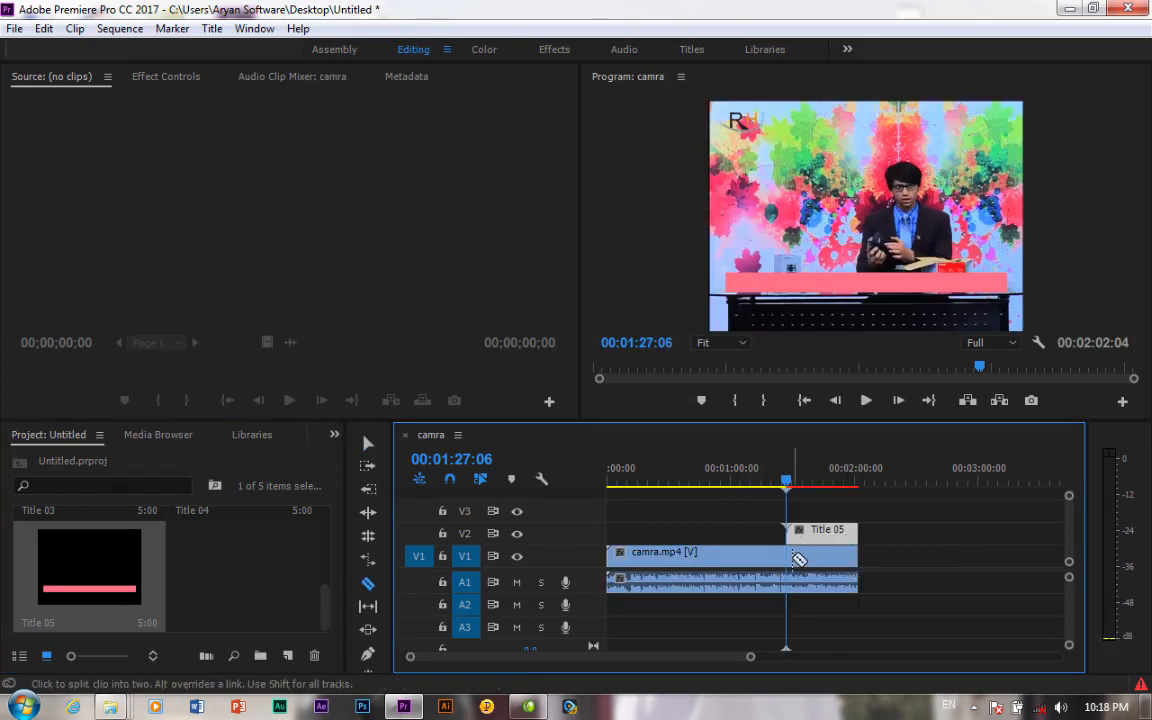
pyautogui.click(787, 556)
pyautogui.press('v')
pyautogui.click(761, 570)
pyautogui.press('Delete')
pyautogui.click(761, 570)
pyautogui.press('Delete')
pyautogui.click(781, 484)
pyautogui.press('Home')
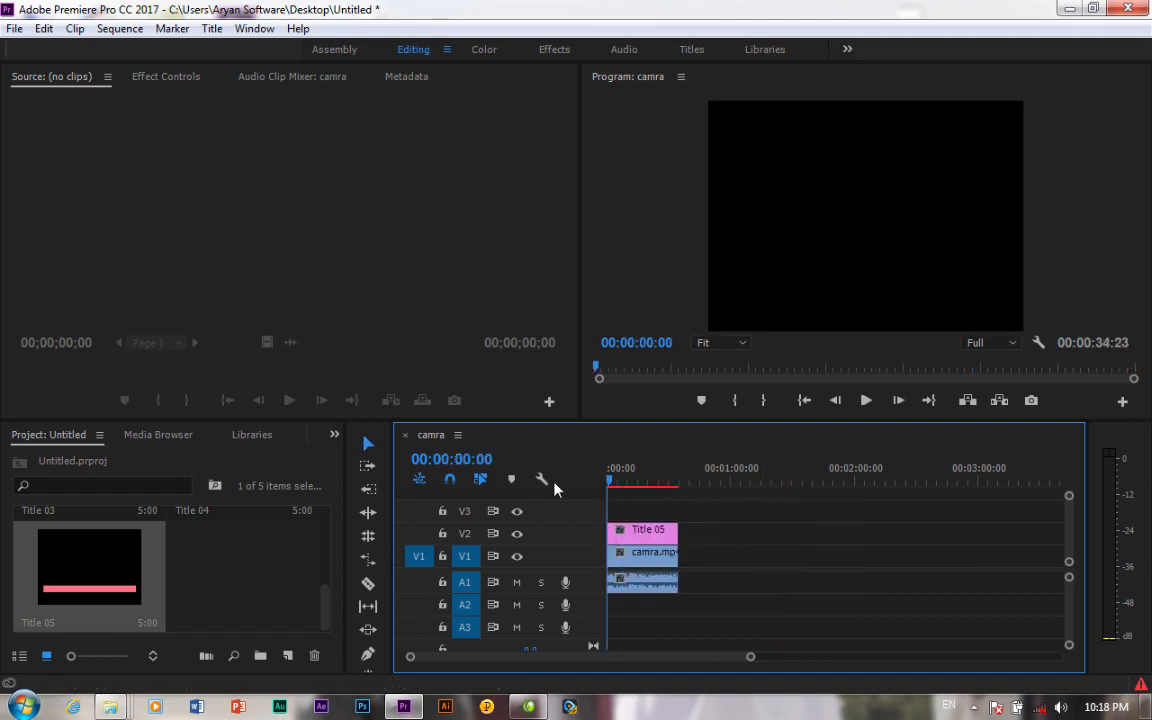
pyautogui.click(769, 329)
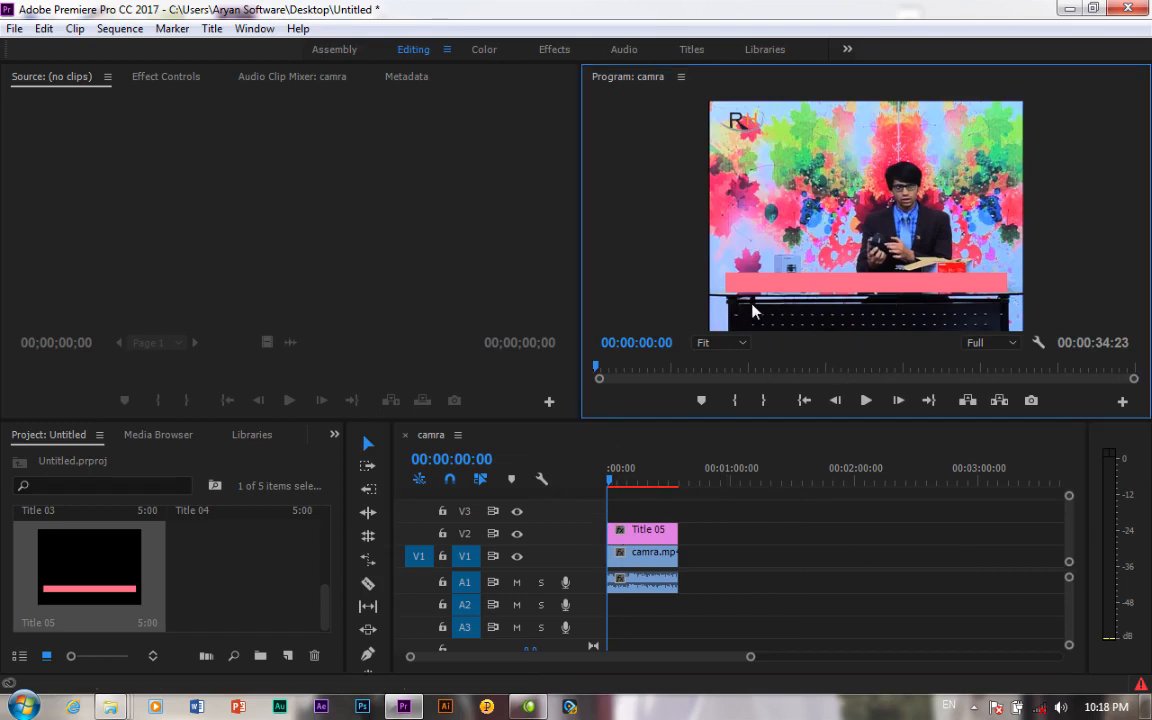
# Reopen Title 05, align the pink bar to the lower third of the frame and close the title.
pyautogui.doubleClick(645, 530)
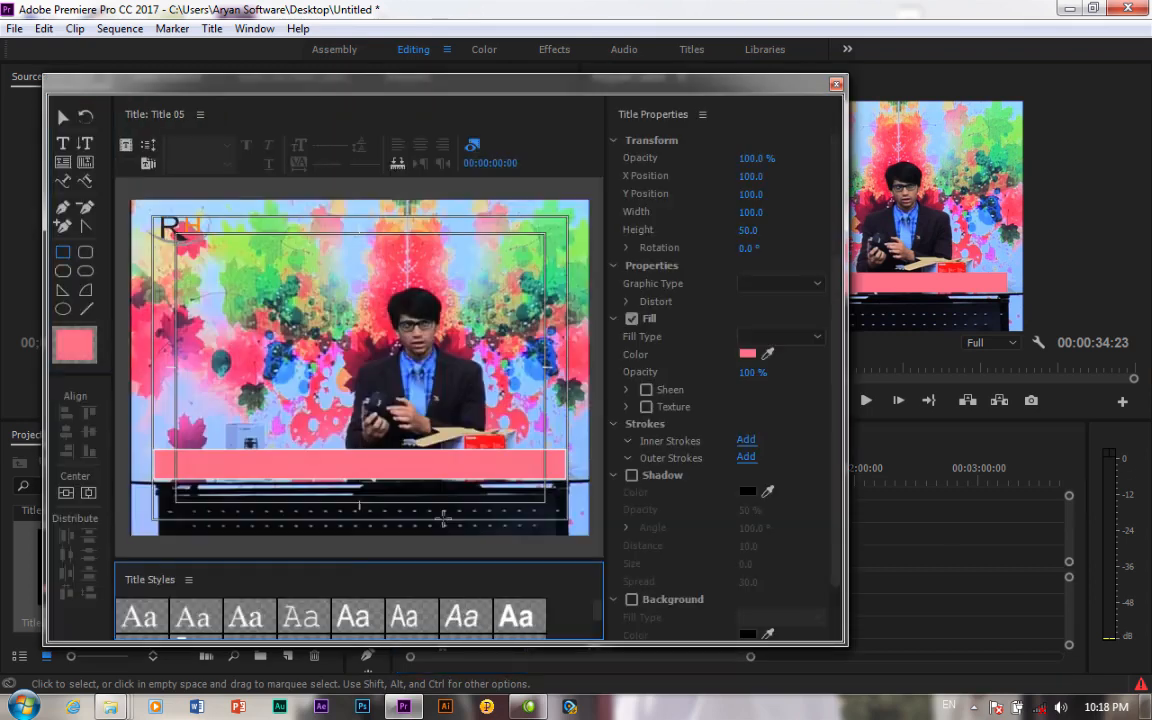
pyautogui.rightClick(373, 416)
pyautogui.moveTo(470, 339)
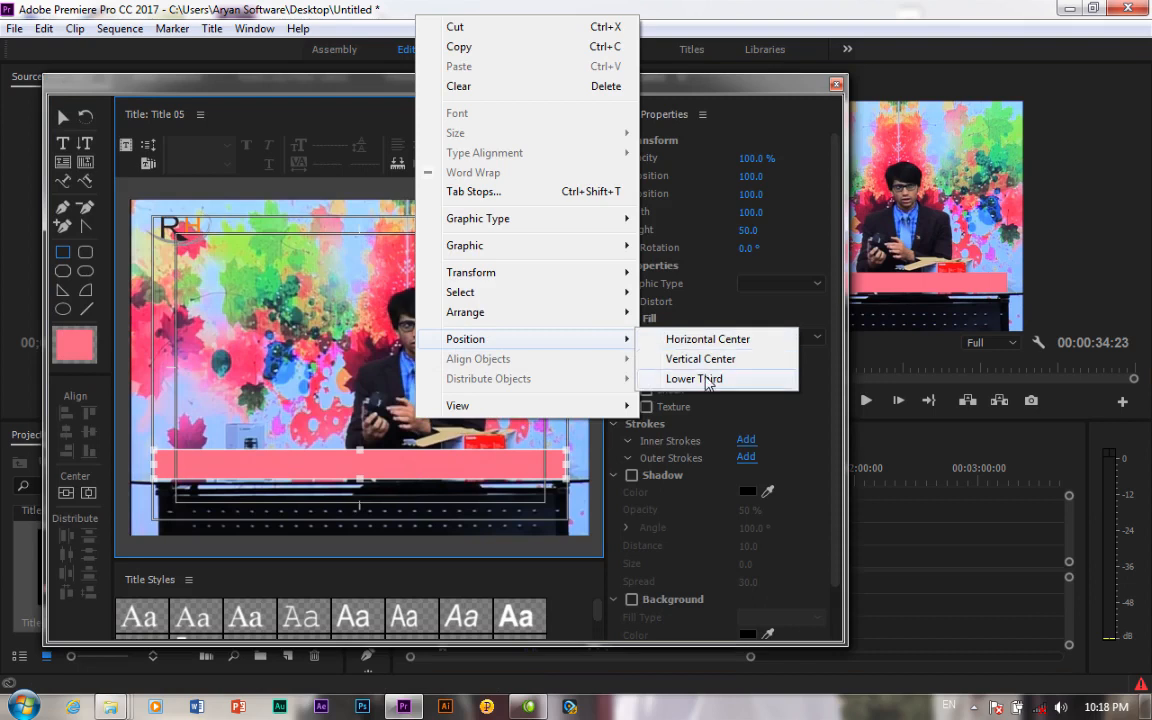
pyautogui.click(742, 380)
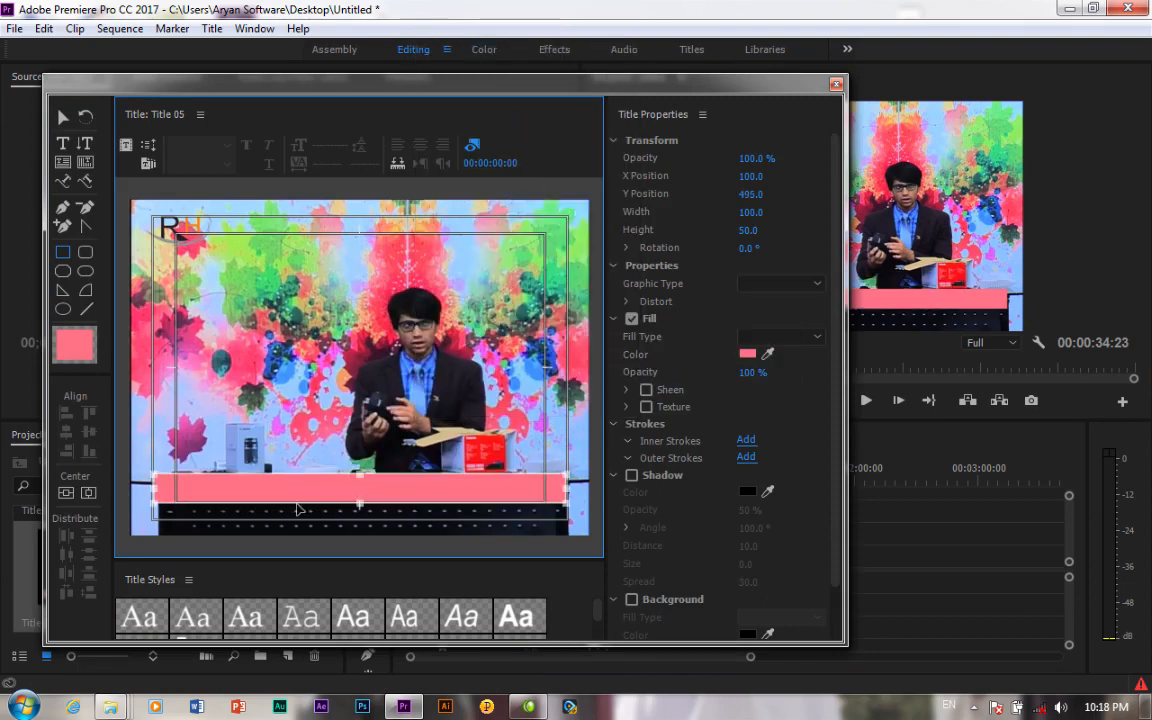
pyautogui.click(836, 87)
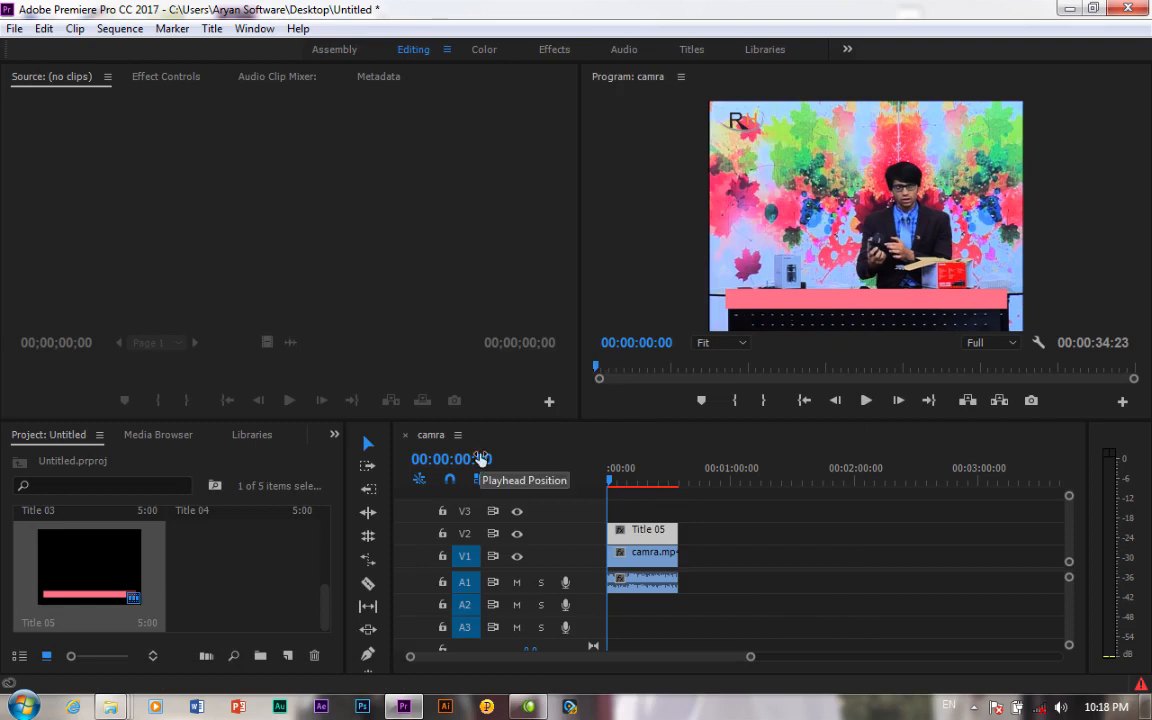
# Create a new title, Title 06, over the footage and start a text line in the Arial font.
pyautogui.hotkey('ctrl', 't')
pyautogui.click(600, 436)
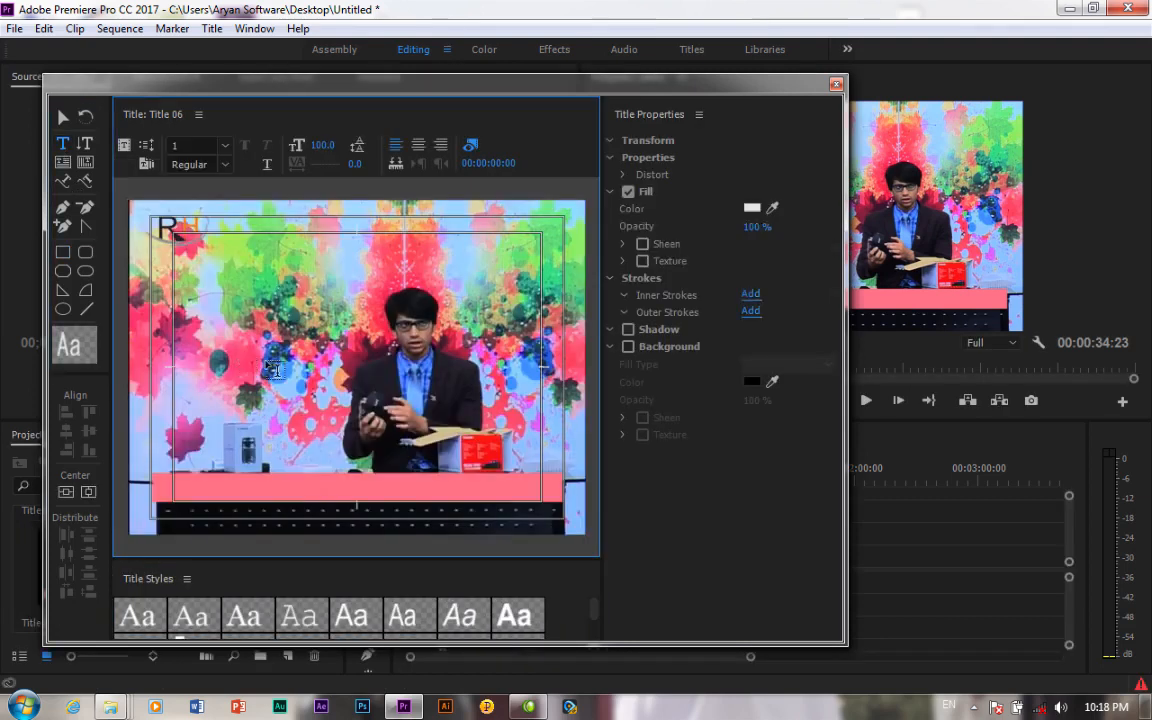
pyautogui.click(222, 146)
pyautogui.scroll(-1, 250, 332)
pyautogui.scroll(-4, 231, 420)
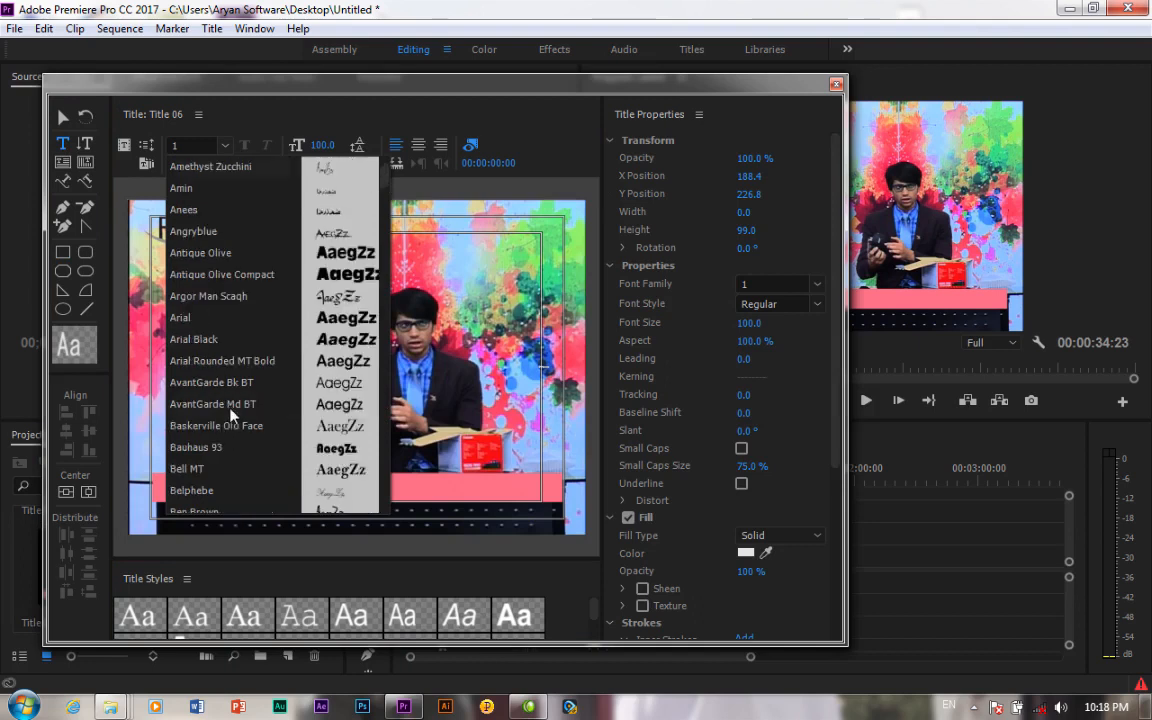
pyautogui.scroll(-3, 231, 430)
pyautogui.scroll(2, 231, 430)
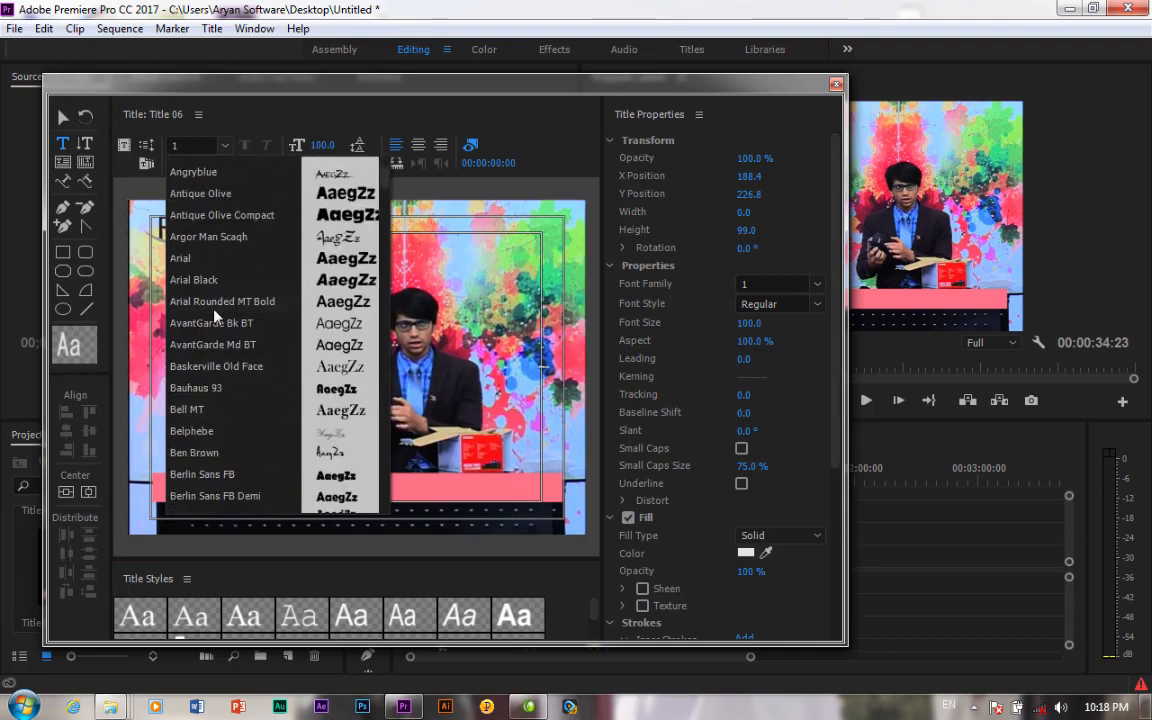
pyautogui.click(208, 260)
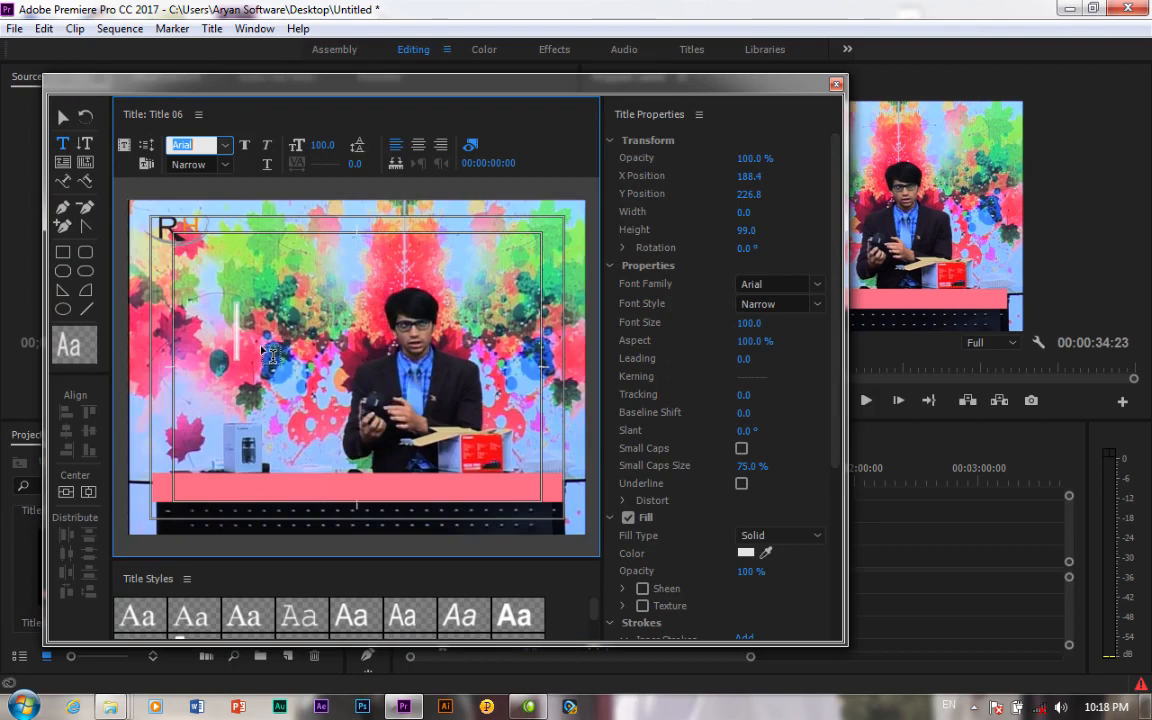
pyautogui.write('1')
pyautogui.click(225, 146)
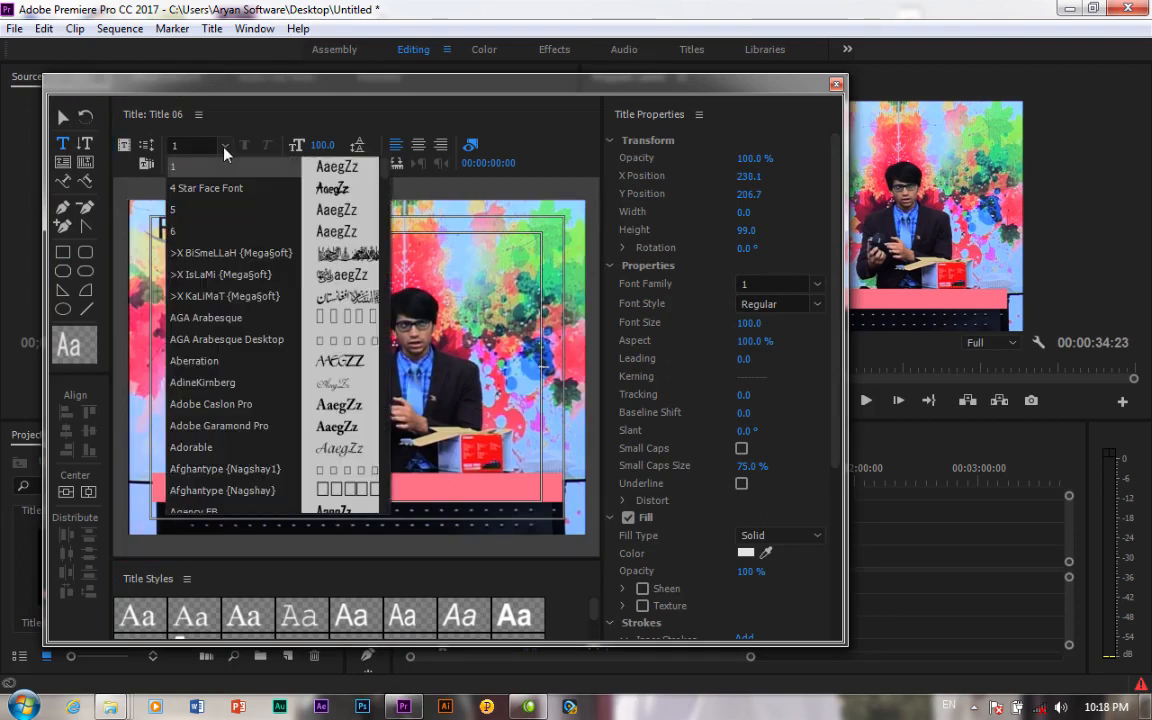
pyautogui.scroll(-10, 256, 440)
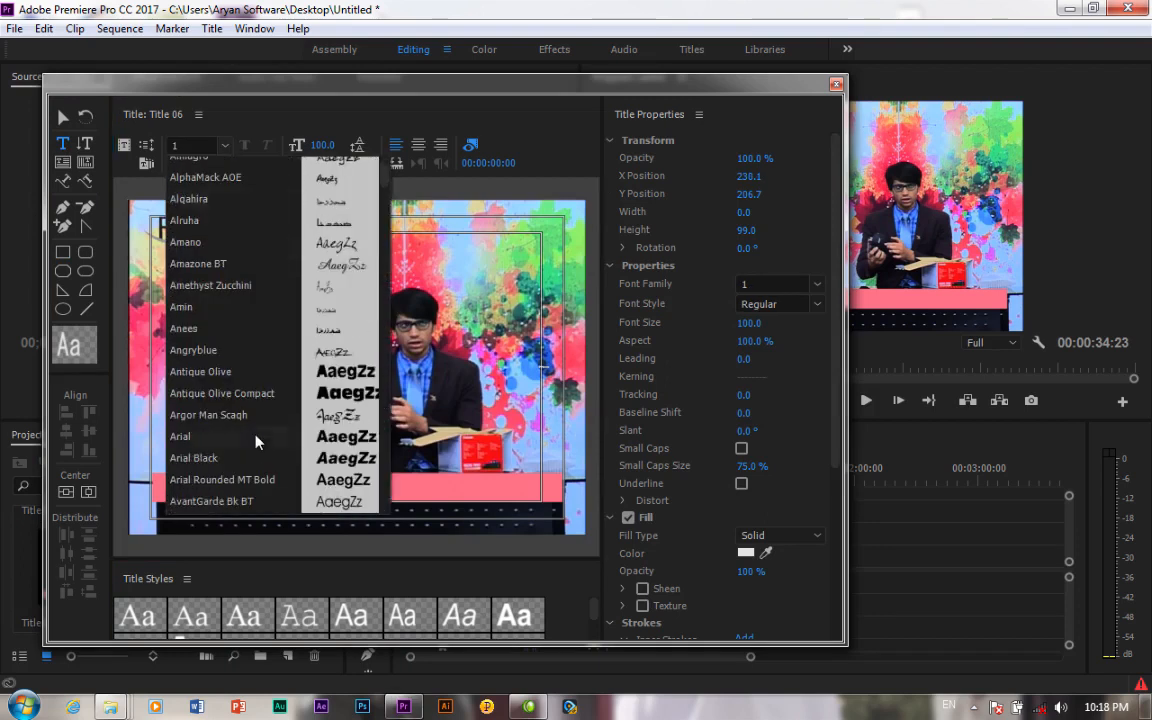
pyautogui.click(180, 436)
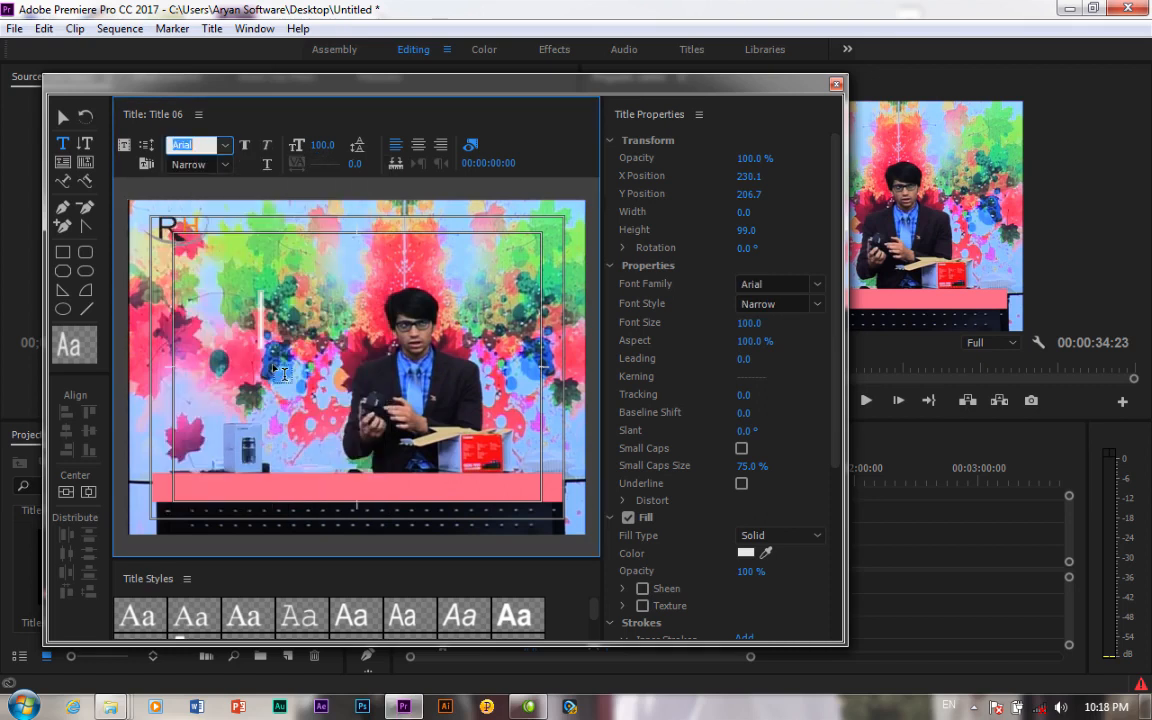
# Write "My name is" followed by the person's name in the text line of Title 06.
pyautogui.click(63, 119)
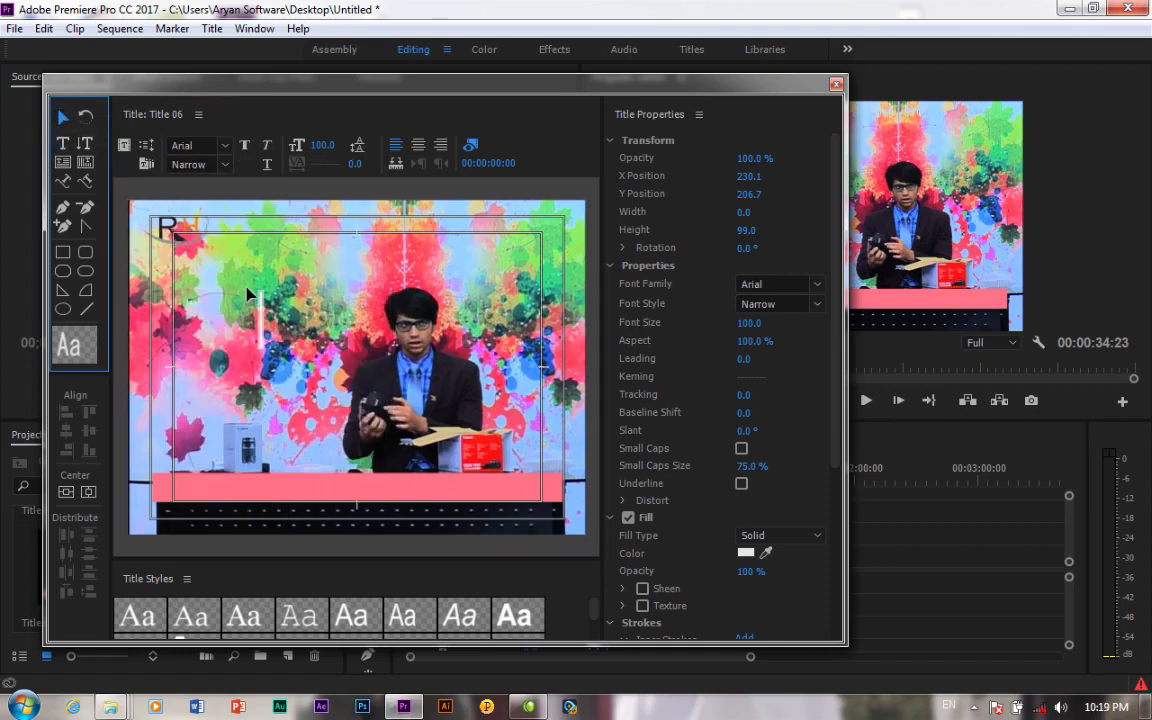
pyautogui.click(31, 214)
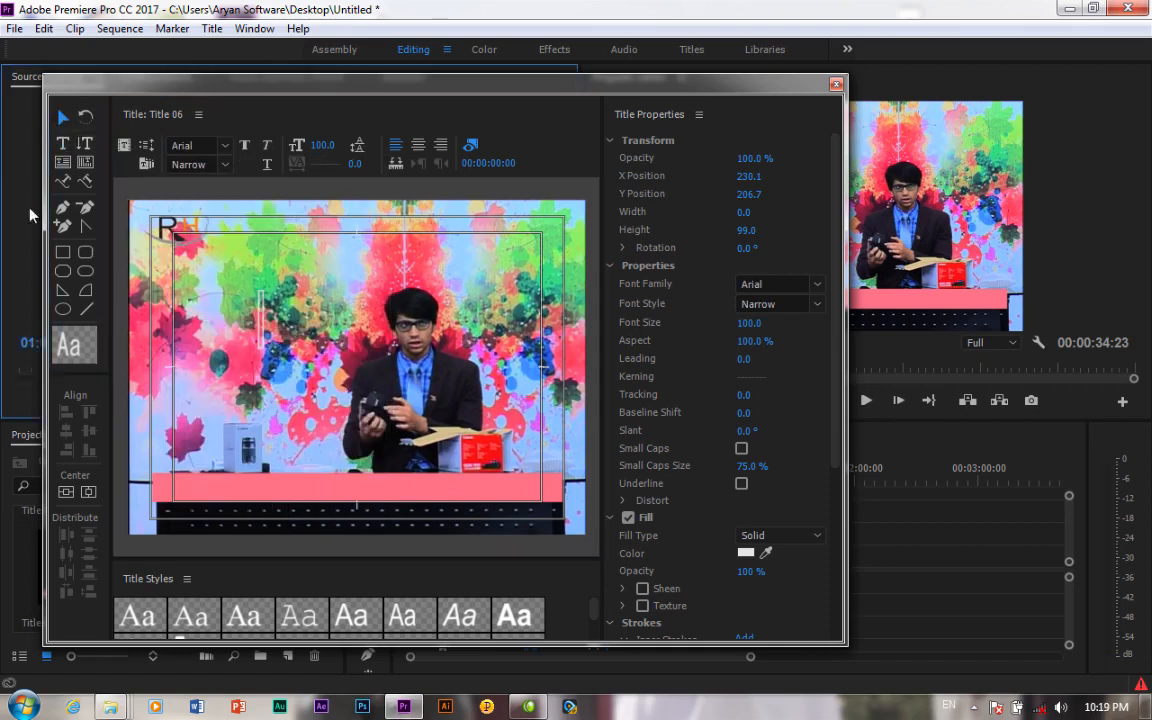
pyautogui.click(62, 143)
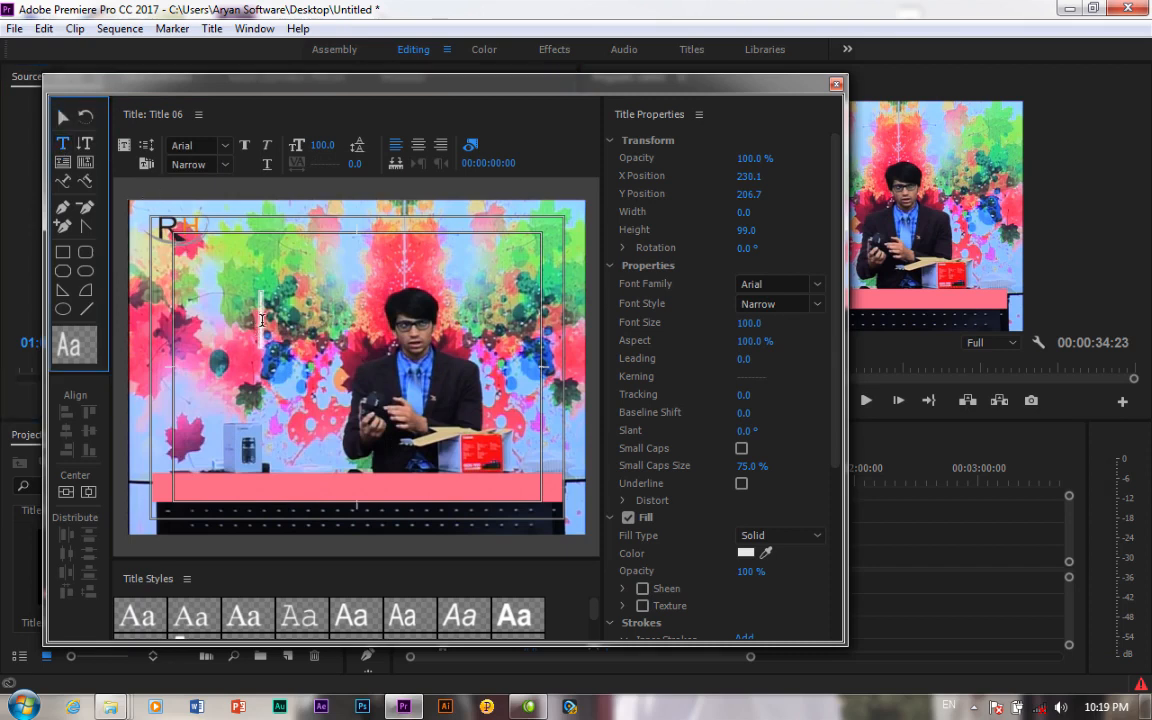
pyautogui.click(262, 320)
pyautogui.write('d')
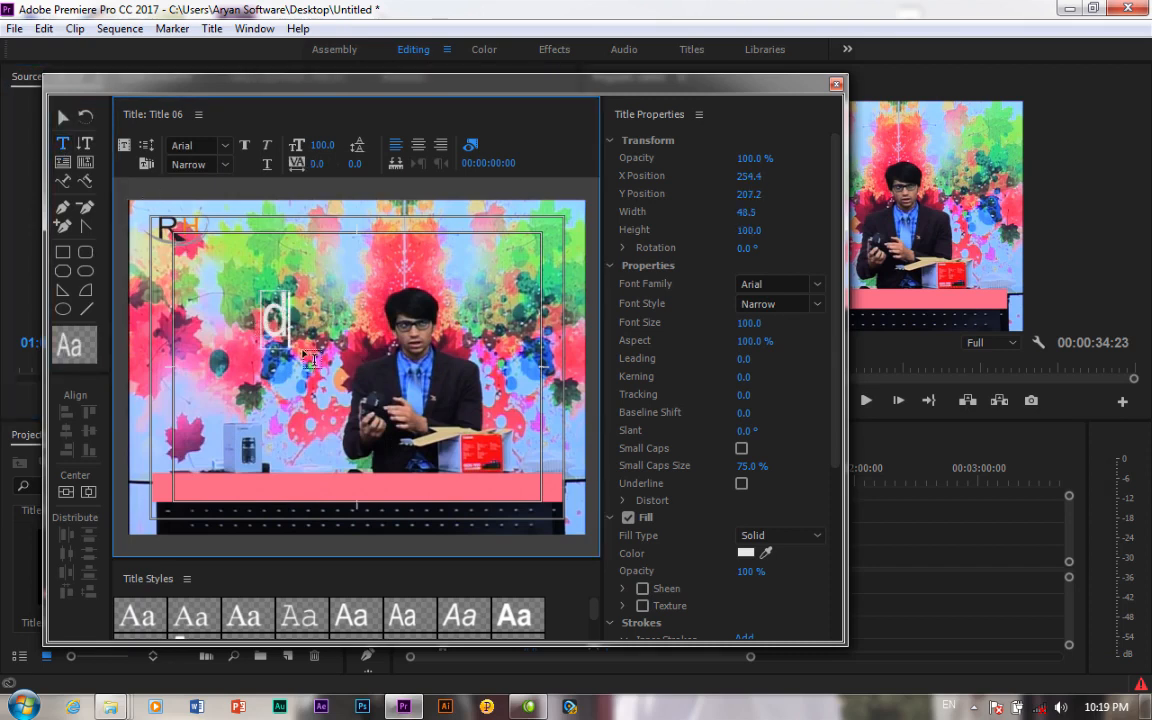
pyautogui.press('BackSpace')
pyautogui.write('My')
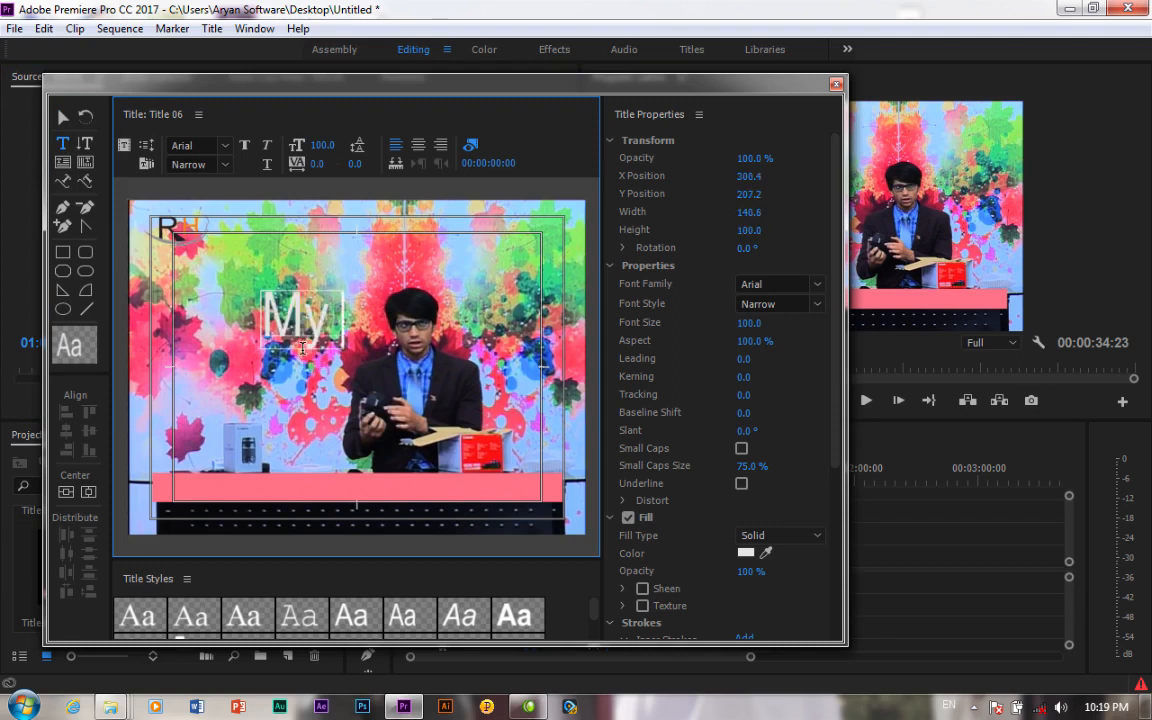
pyautogui.write(' name is')
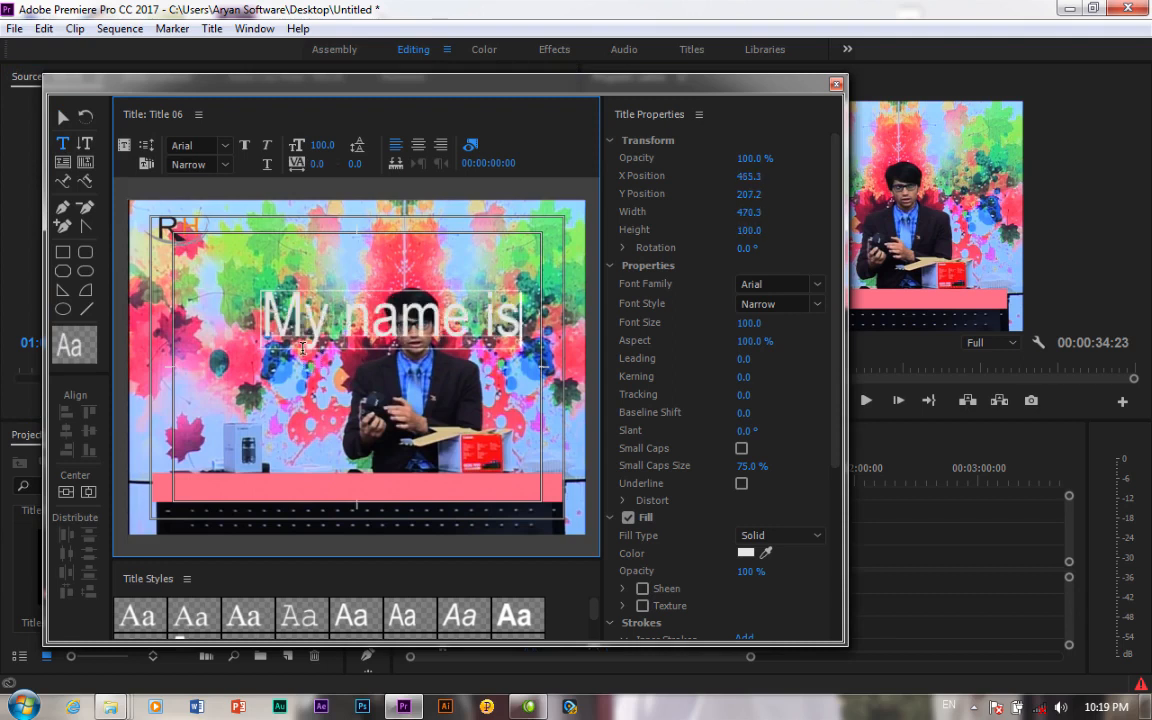
pyautogui.write(' Ah')
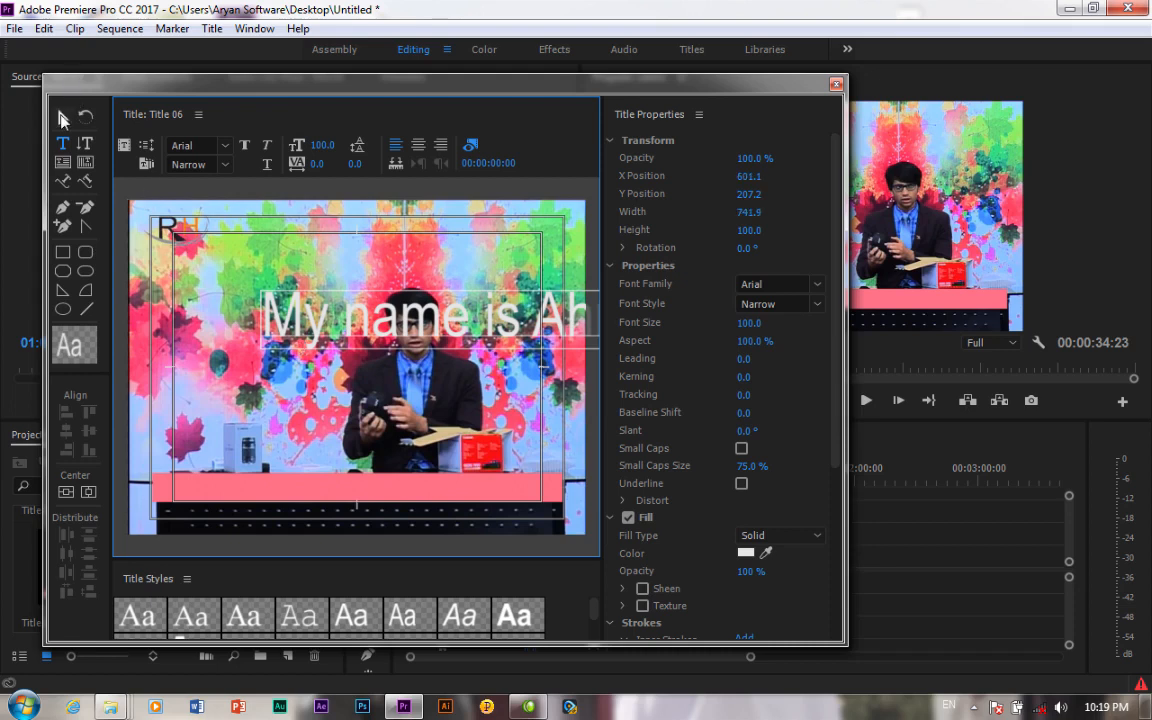
pyautogui.press('BackSpace')
pyautogui.press('BackSpace')
pyautogui.press('BackSpace')
pyautogui.press('BackSpace')
pyautogui.press('BackSpace')
pyautogui.press('BackSpace')
pyautogui.press('BackSpace')
pyautogui.press('BackSpace')
pyautogui.press('BackSpace')
pyautogui.press('BackSpace')
pyautogui.write('name is')
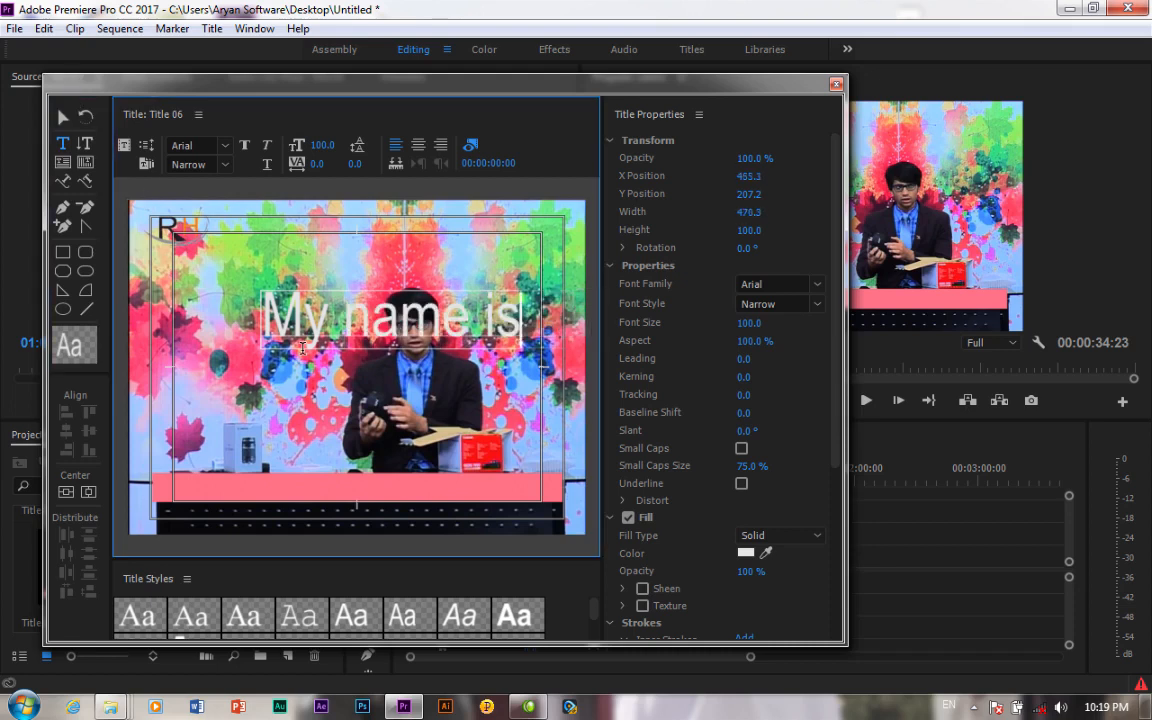
pyautogui.write(' Ah')
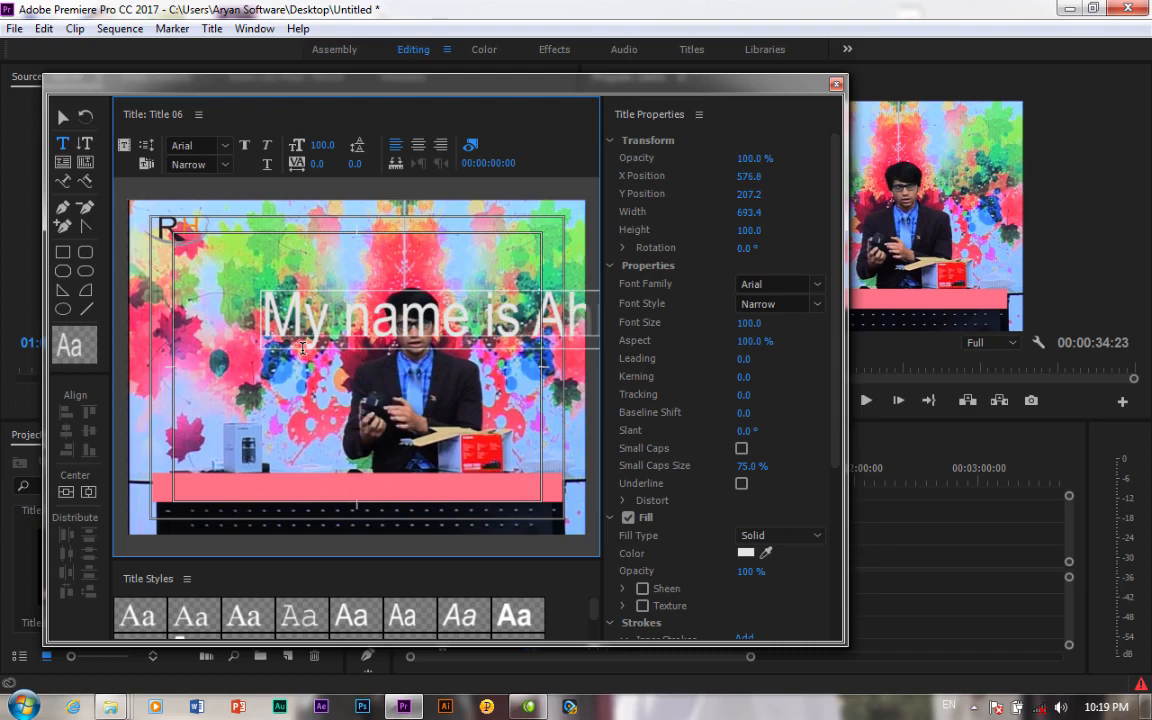
# Select the whole text line and reduce its font size to 39.
pyautogui.click(61, 116)
pyautogui.click(62, 145)
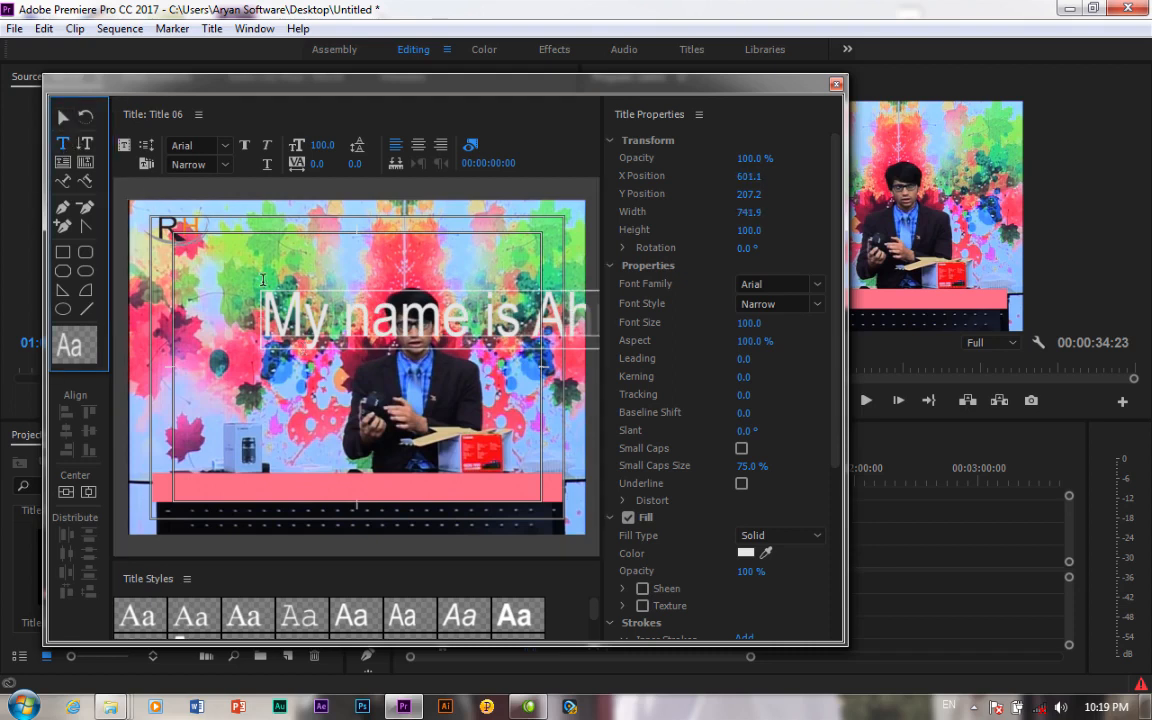
pyautogui.click(414, 305)
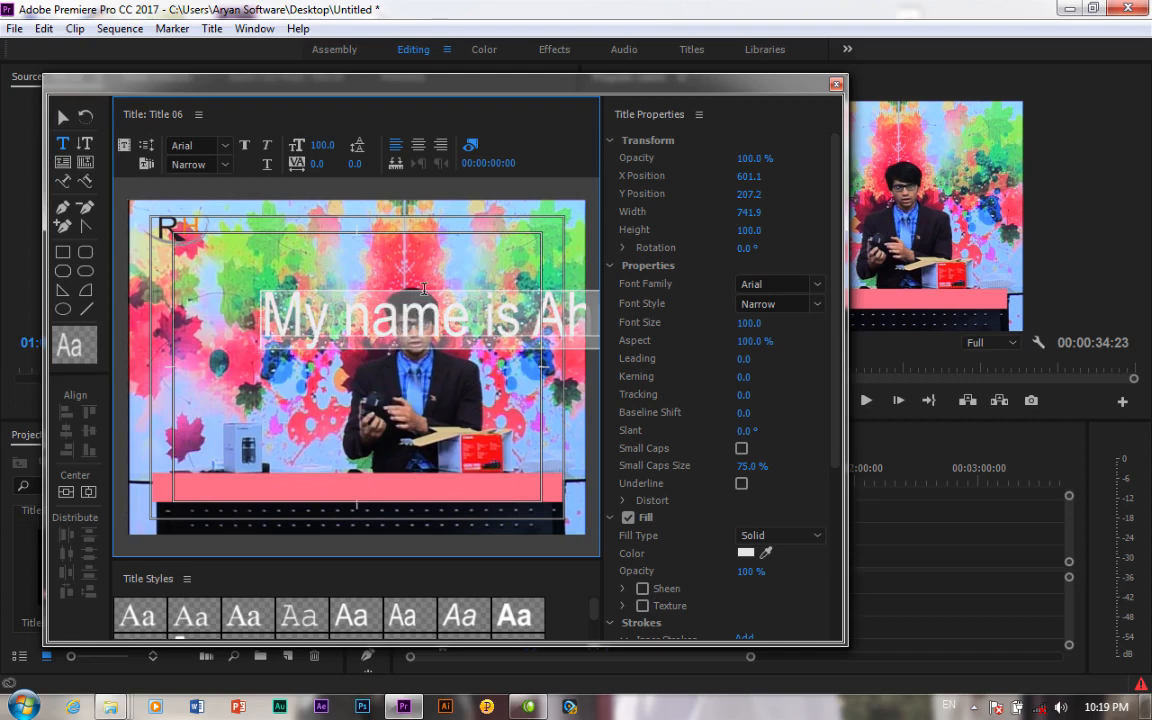
pyautogui.moveTo(748, 328); pyautogui.dragTo(692, 330)
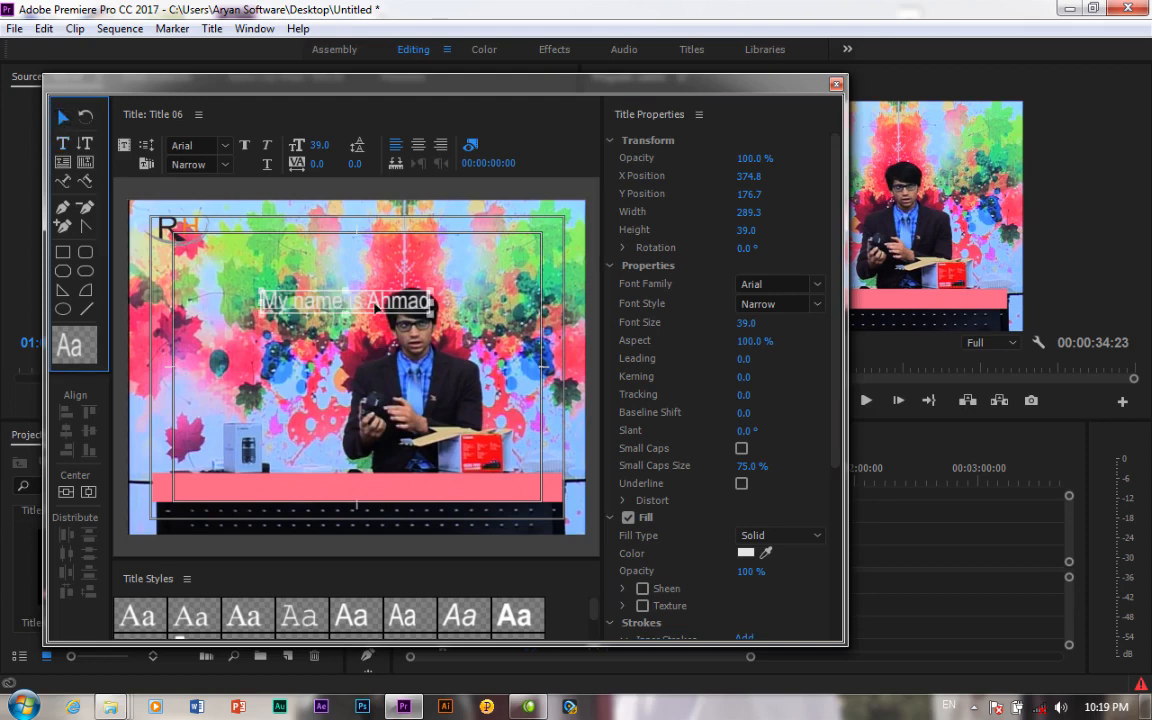
# Position the text line at the lower third of the frame, over the pink bar.
pyautogui.rightClick(376, 309)
pyautogui.moveTo(478, 586)
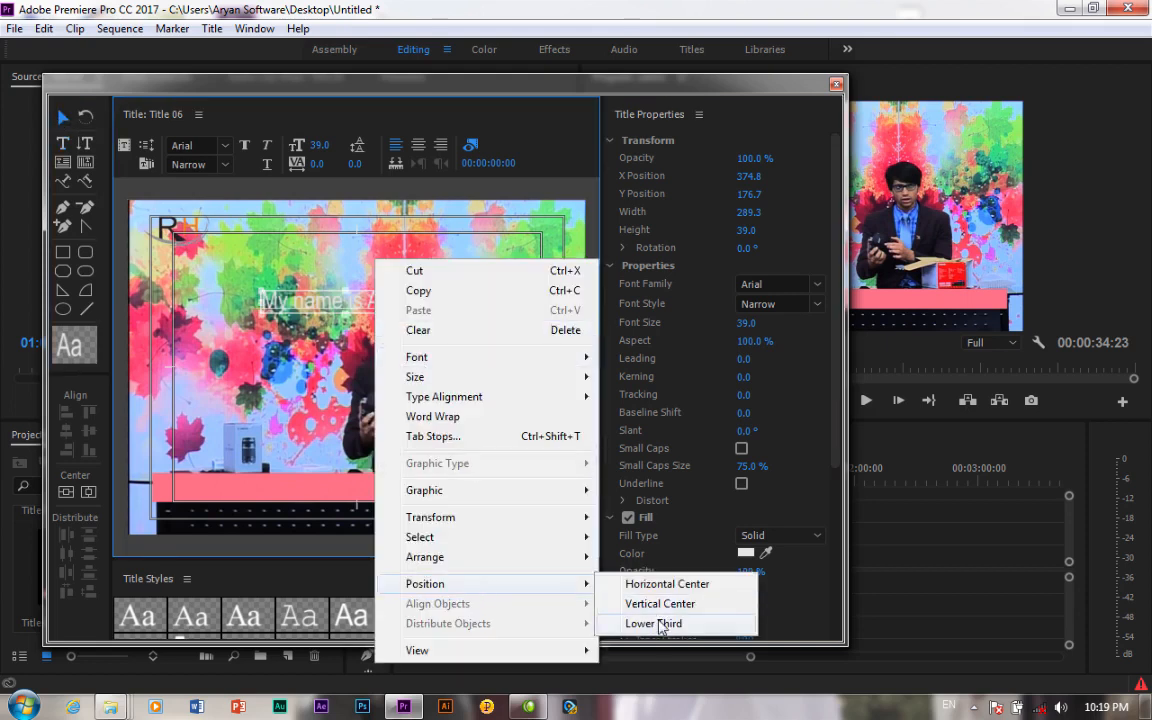
pyautogui.click(655, 623)
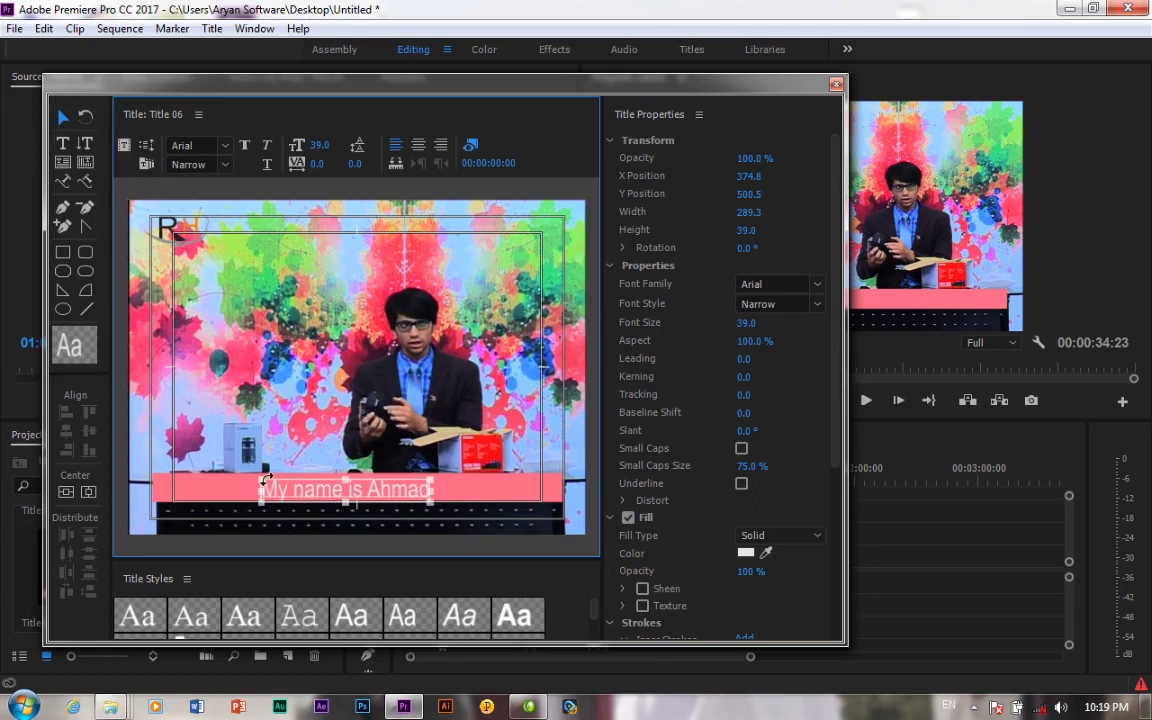
# Make Title 06 a Crawl Right title that starts and ends off screen, and close the title editor.
pyautogui.click(146, 147)
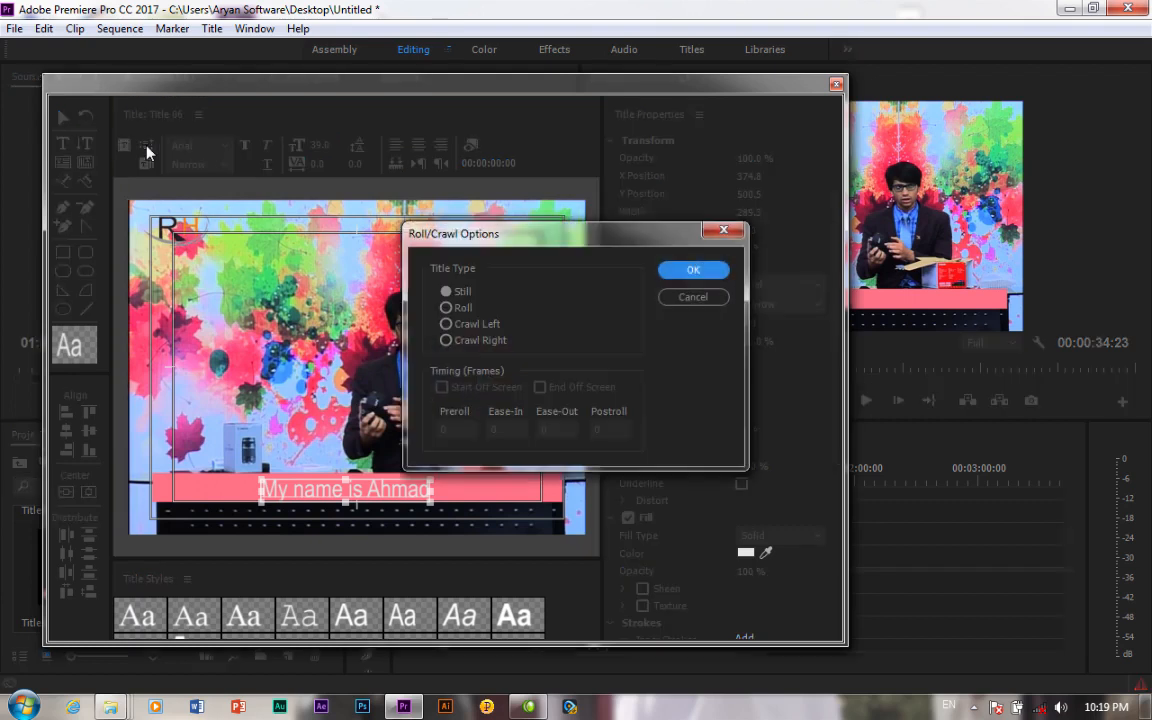
pyautogui.click(447, 340)
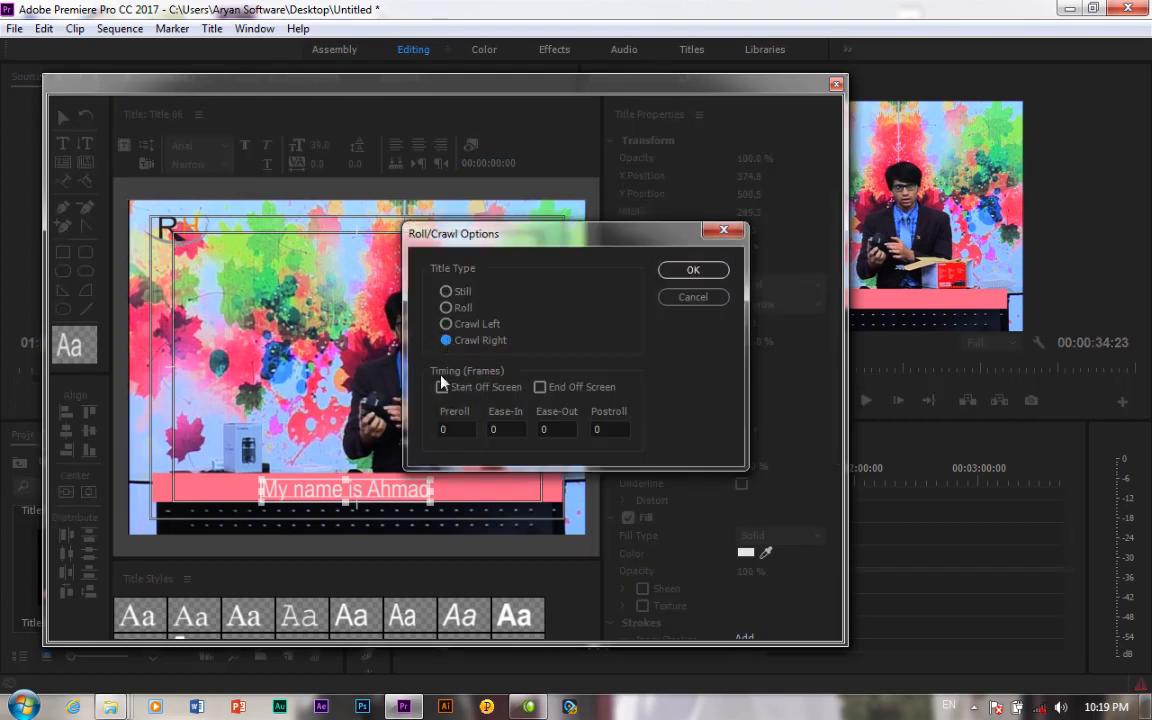
pyautogui.click(442, 387)
pyautogui.click(540, 387)
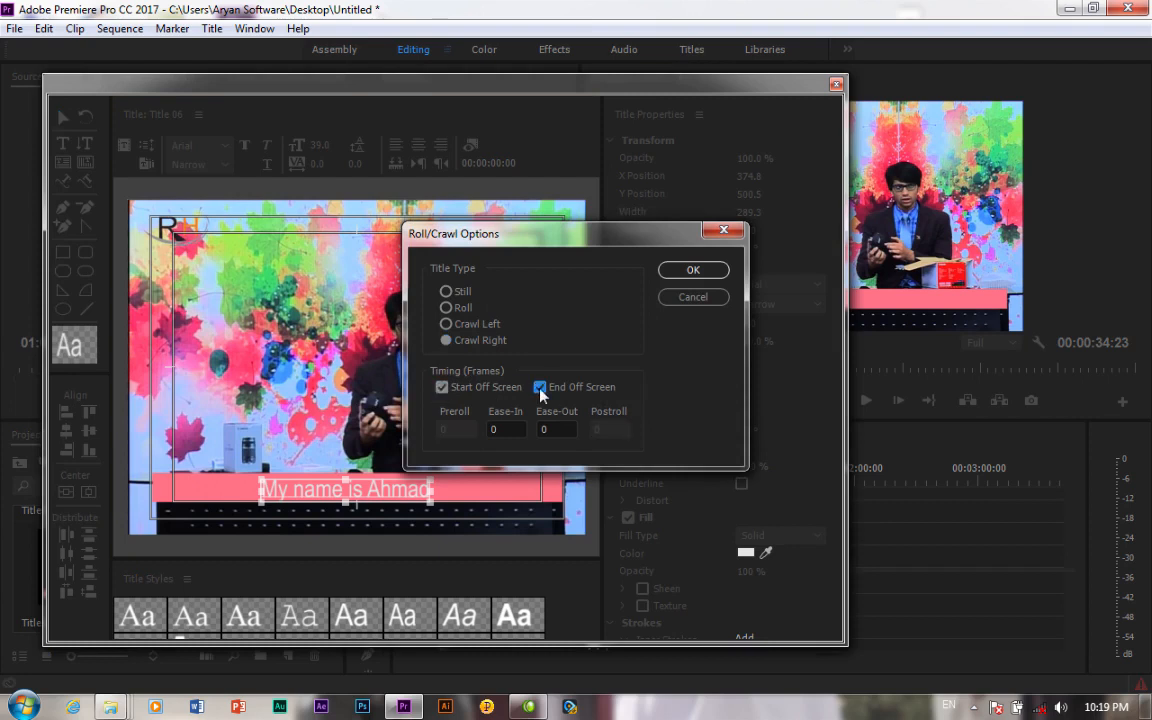
pyautogui.click(662, 270)
pyautogui.click(836, 83)
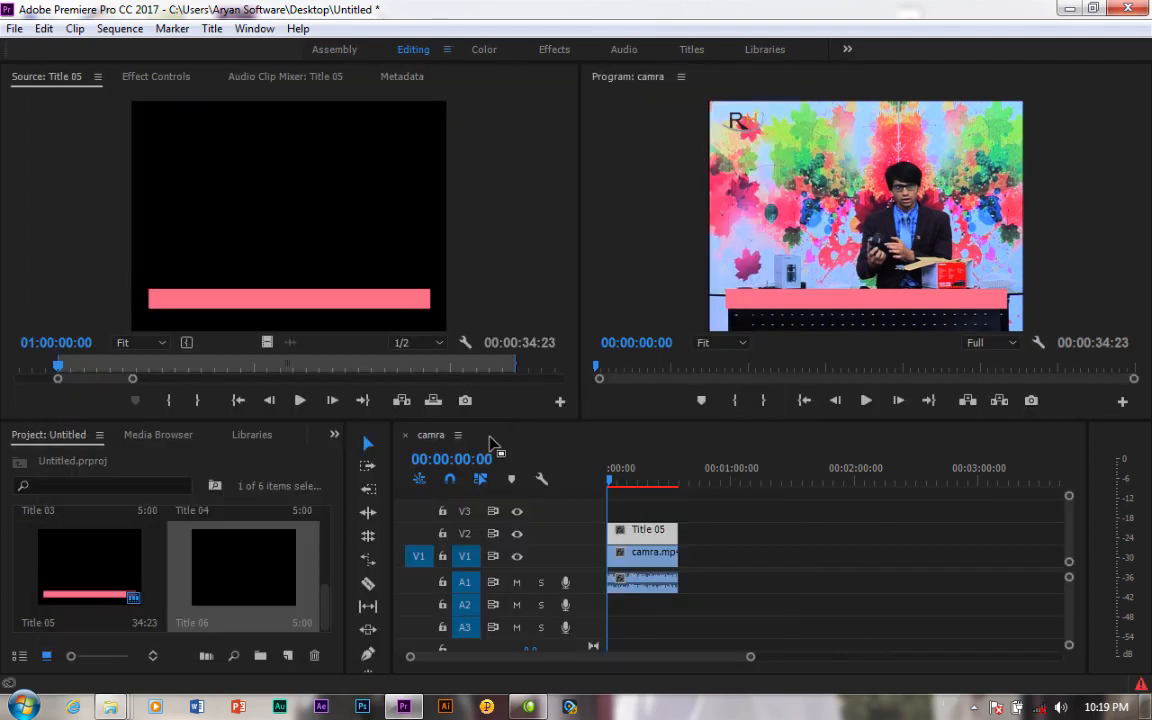
# Place Title 06 on track V3 at the start of the sequence and play its crawl from the beginning.
pyautogui.moveTo(245, 587); pyautogui.dragTo(598, 511)
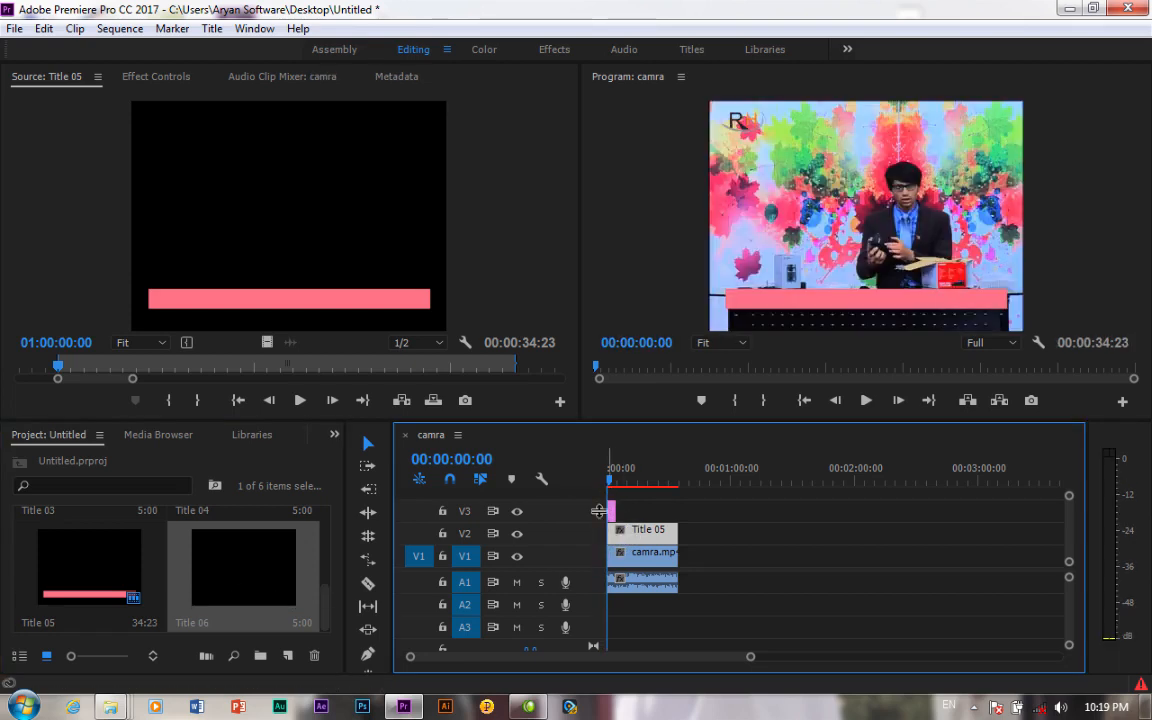
pyautogui.press('space')
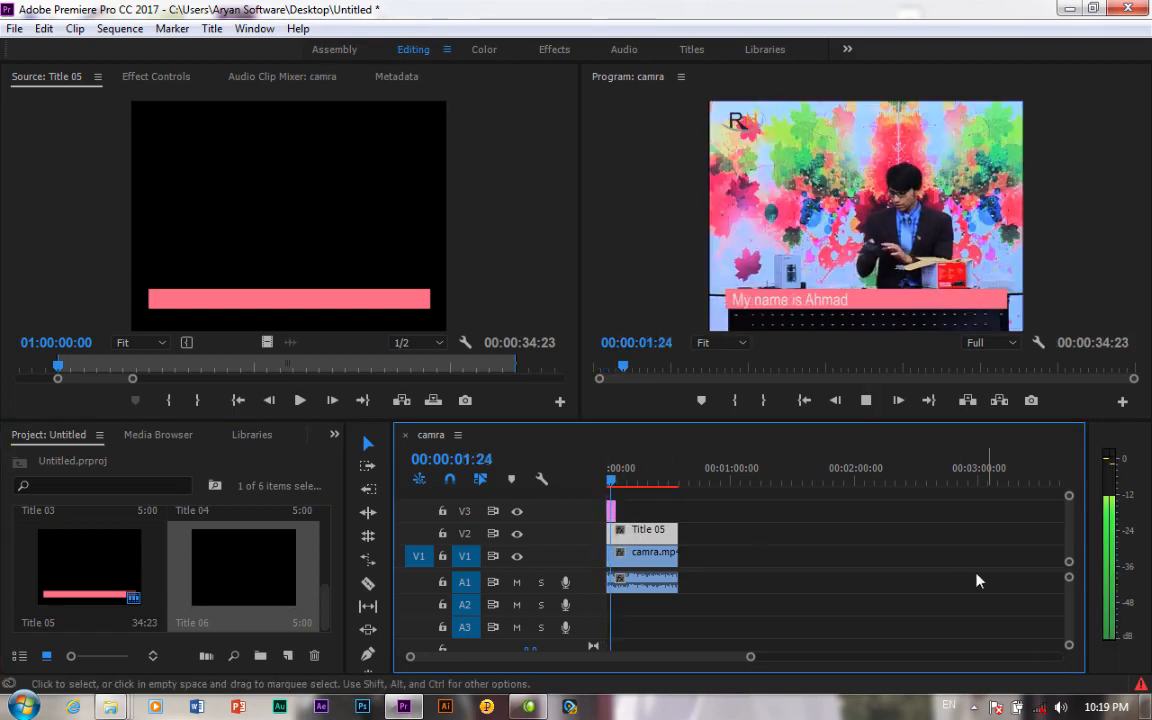
pyautogui.click(1061, 707)
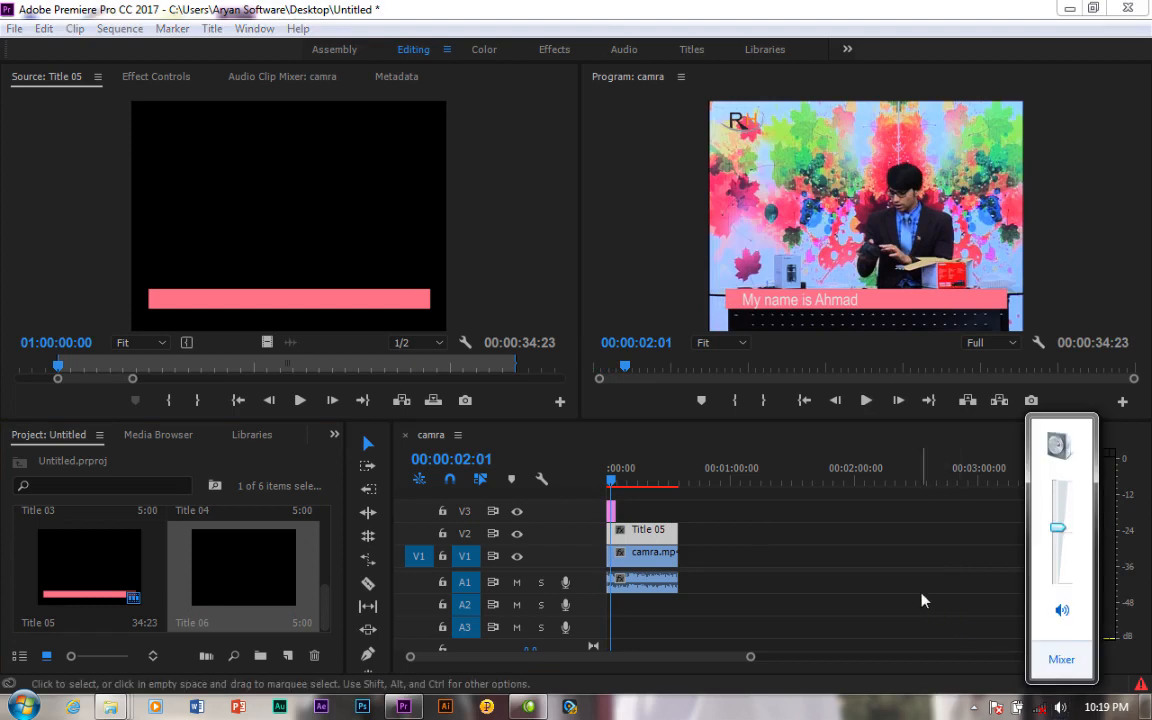
pyautogui.click(645, 494)
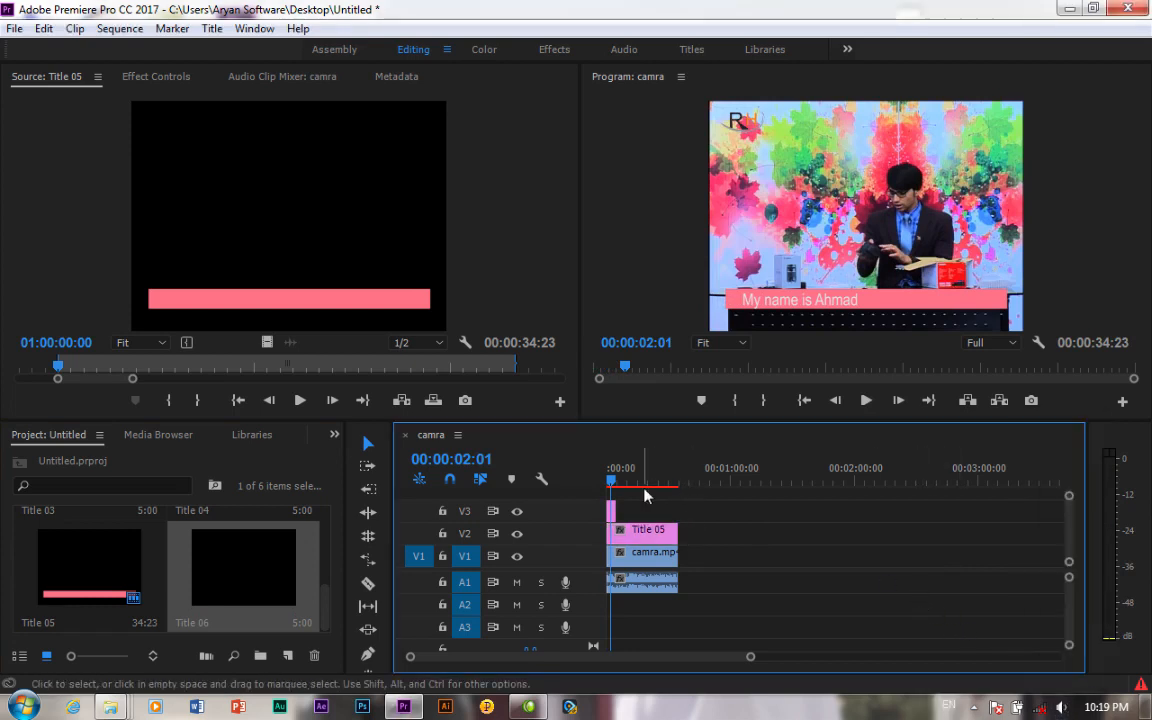
pyautogui.press('Home')
pyautogui.press('space')
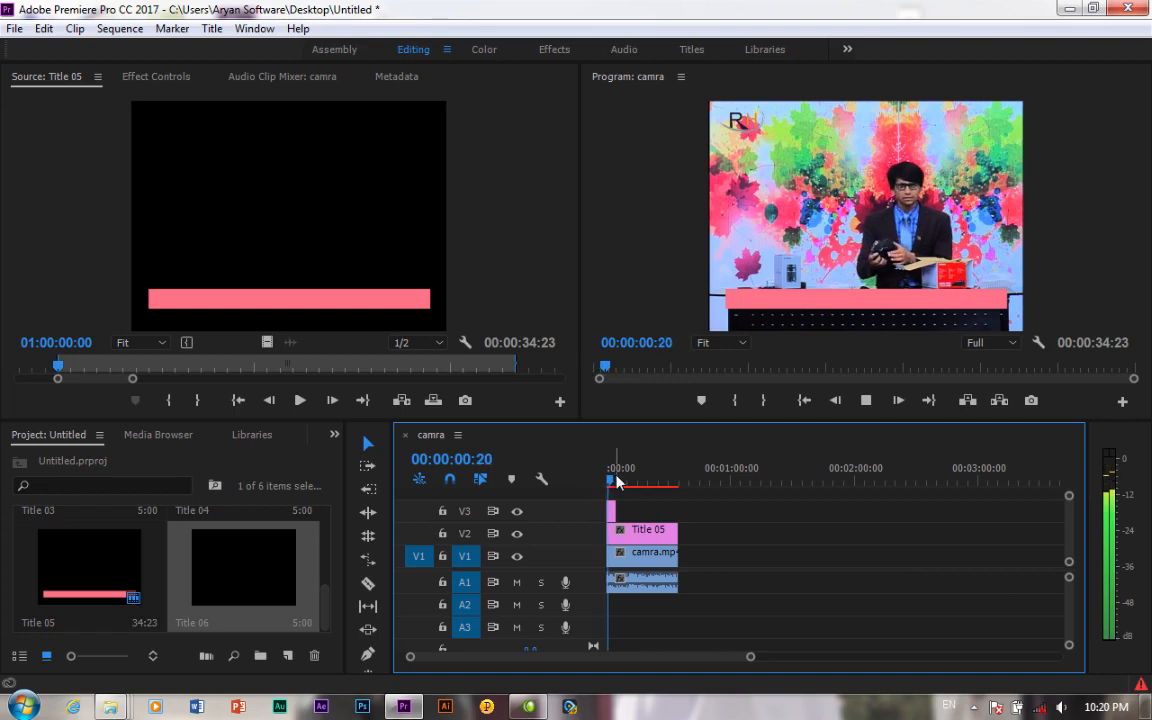
pyautogui.press('space')
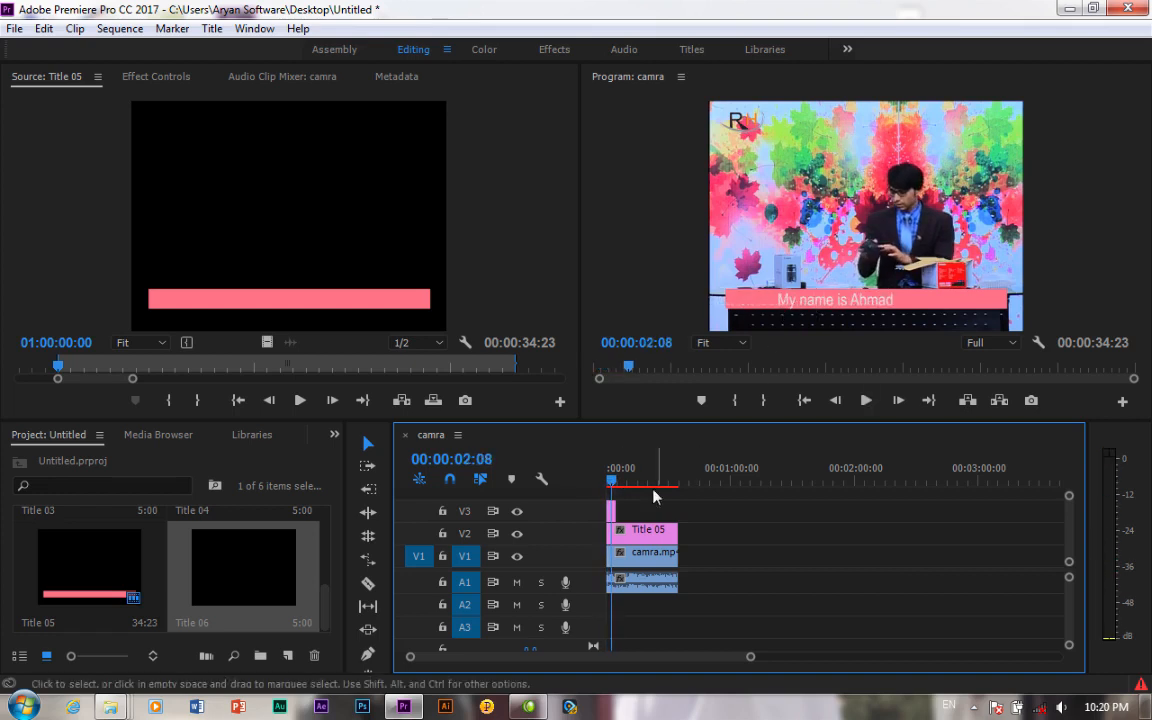
# Change Title 06's crawl direction to Crawl Left and extend its V3 clip to about half the footage's length.
pyautogui.doubleClick(622, 528)
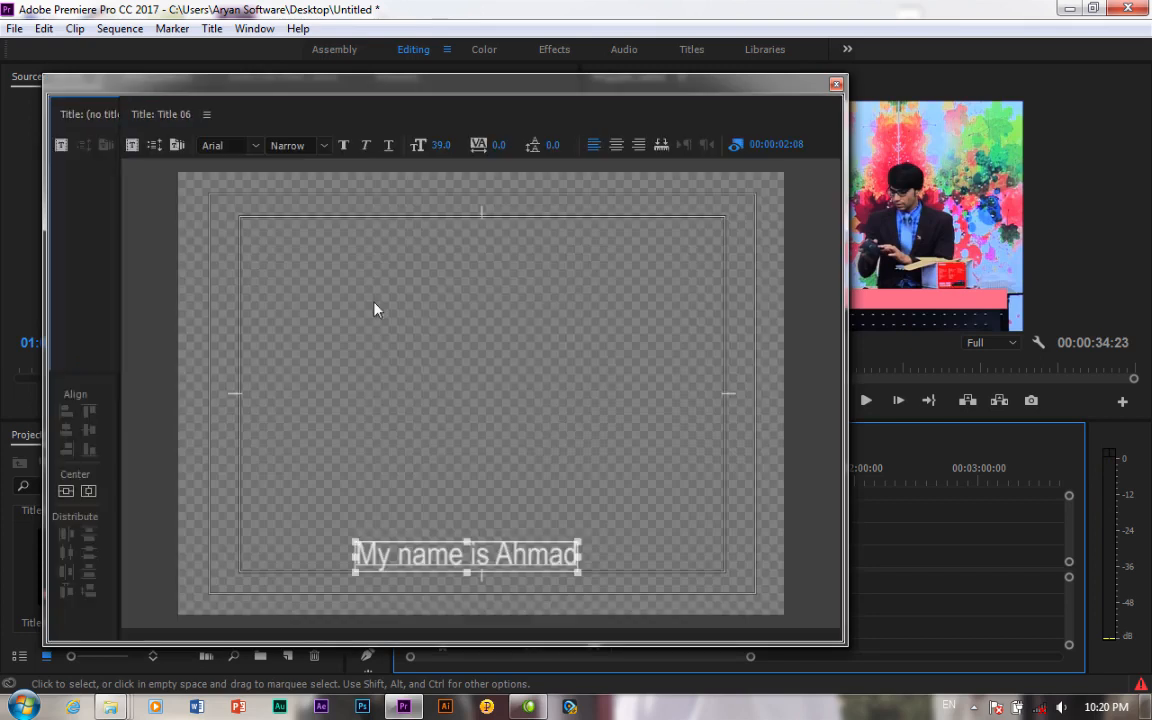
pyautogui.click(150, 147)
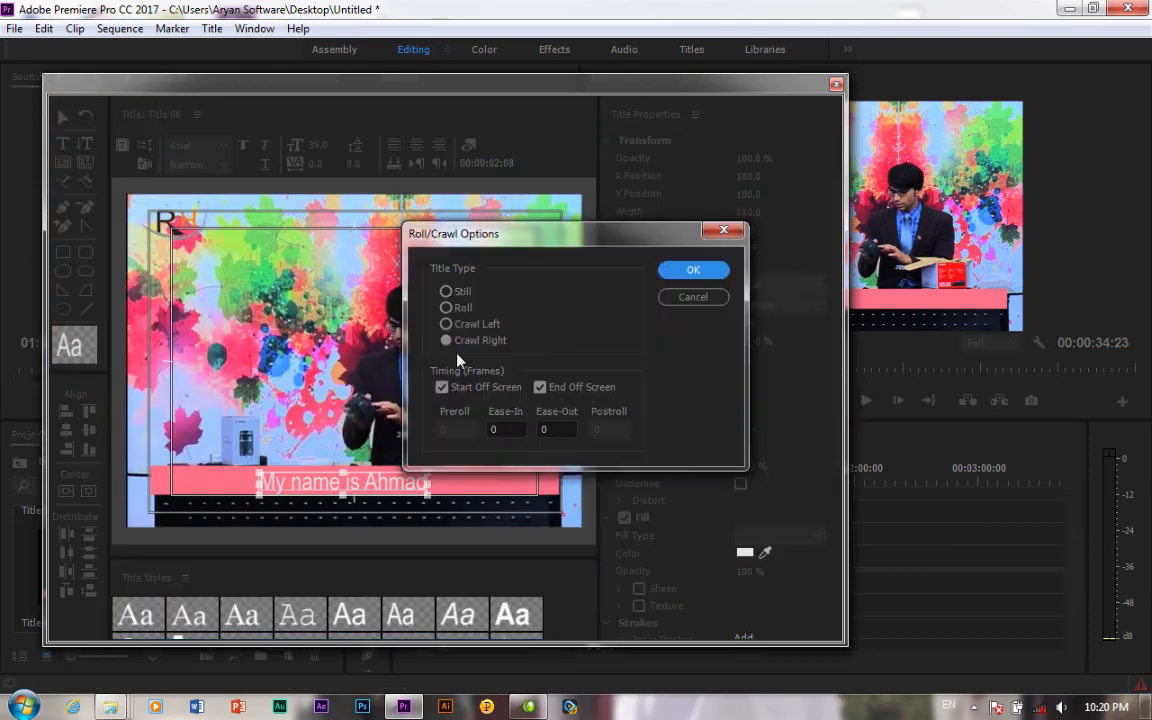
pyautogui.click(690, 269)
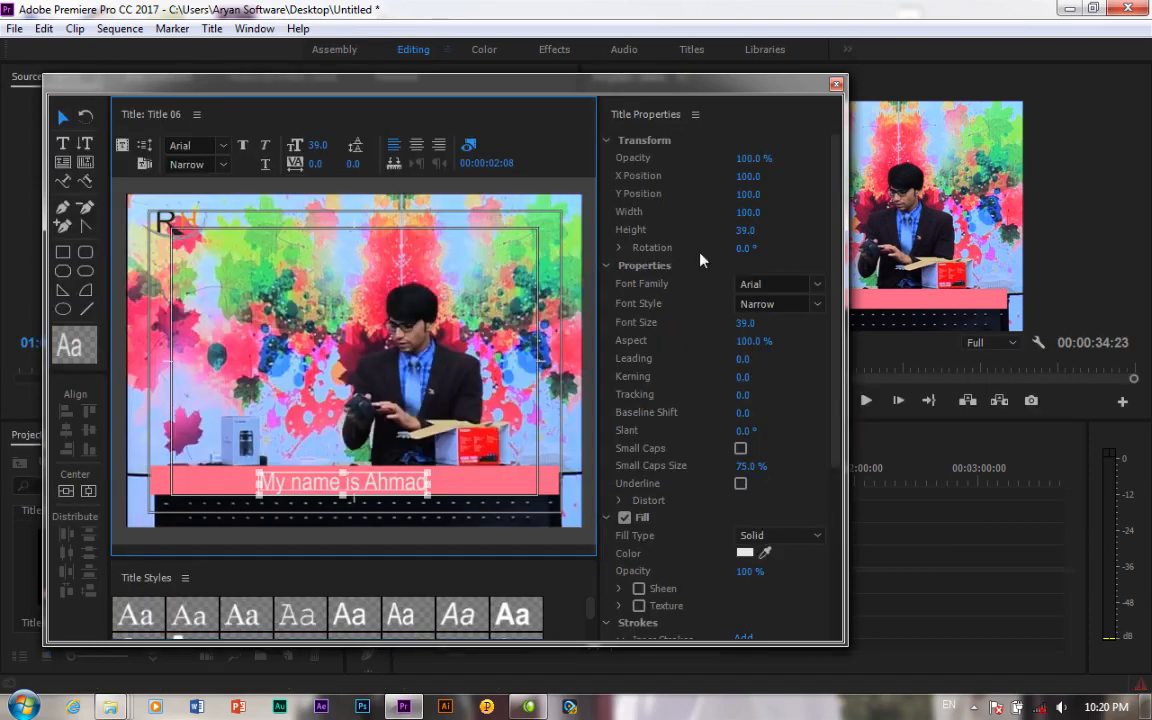
pyautogui.click(836, 87)
# Play the sequence to check the direction and speed of the name crawl over the pink bar.
pyautogui.click(610, 472)
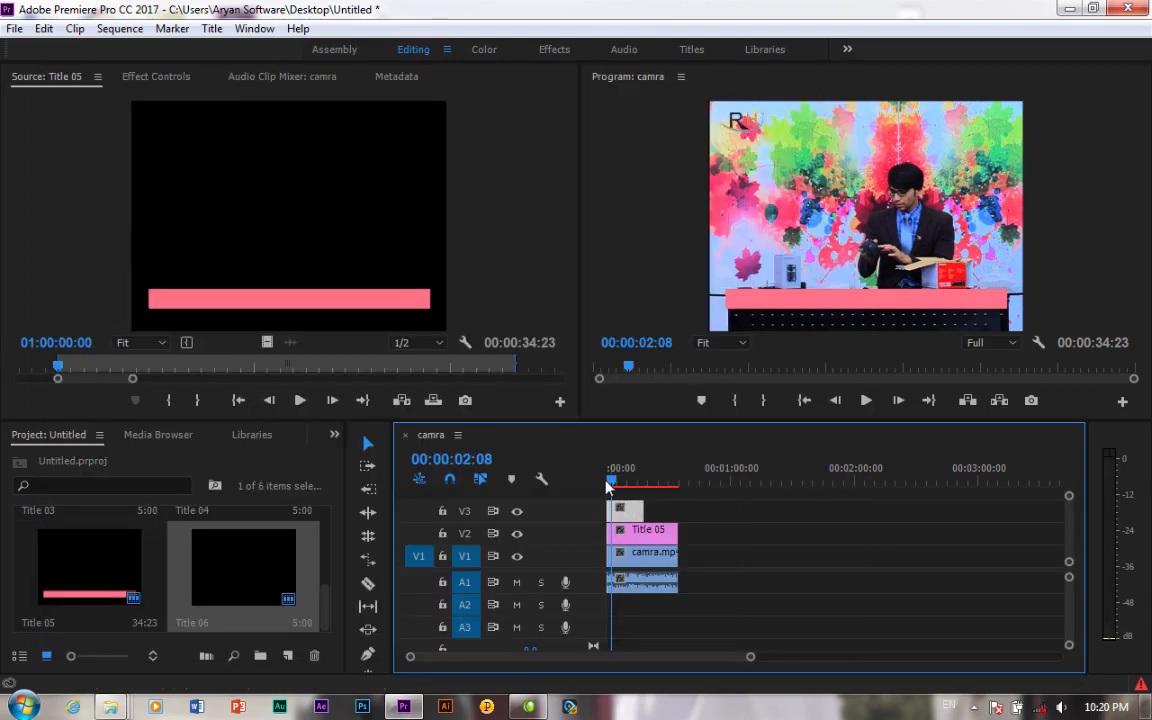
pyautogui.press('space')
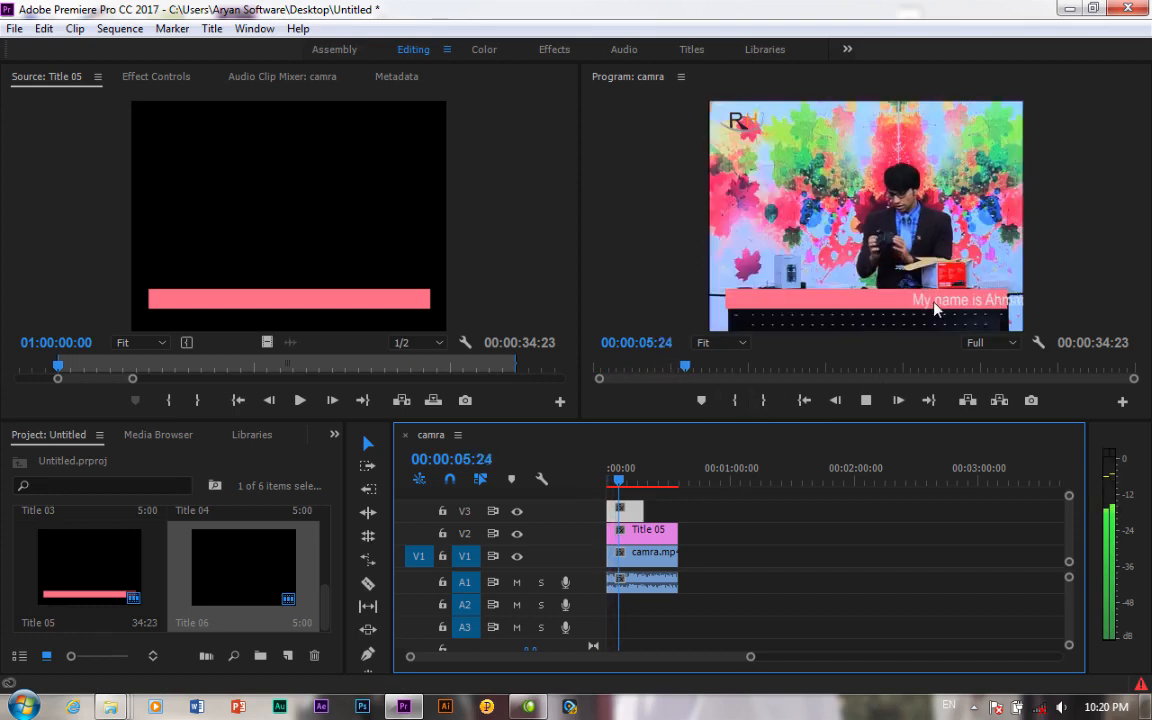
pyautogui.press('space')
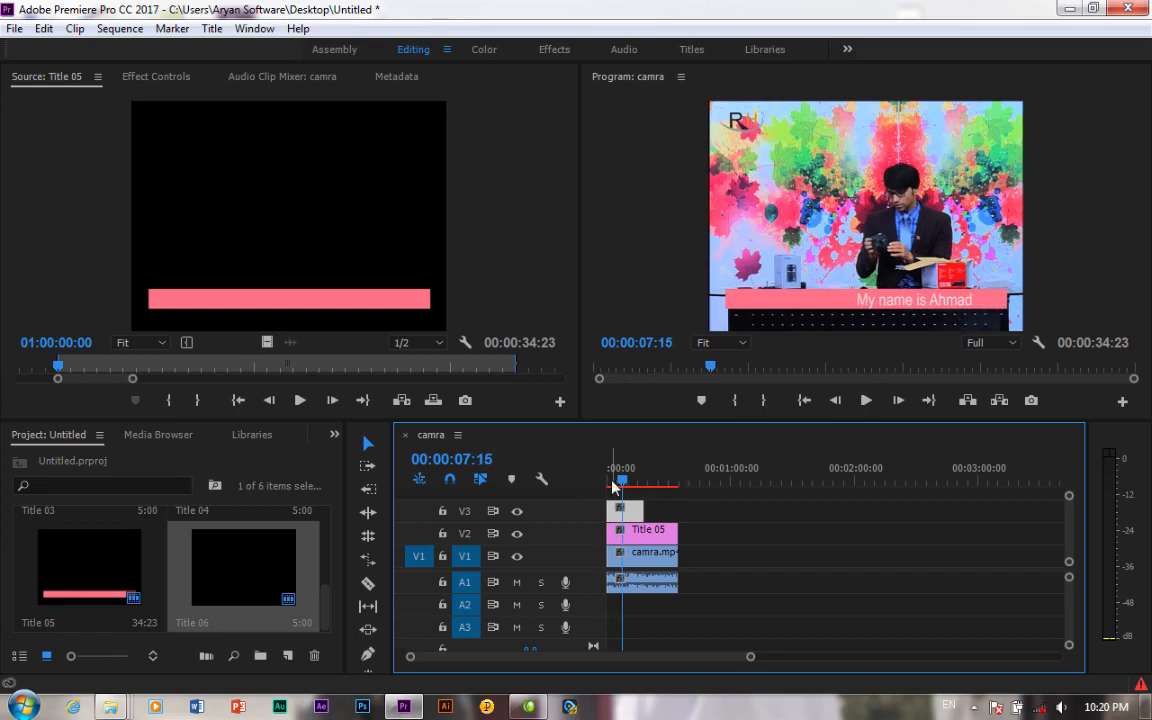
# Try to confine the Title 06 text to the pink bar with a pen-drawn opacity mask around the bar at 00:00:05:06.
pyautogui.moveTo(621, 485); pyautogui.dragTo(617, 485)
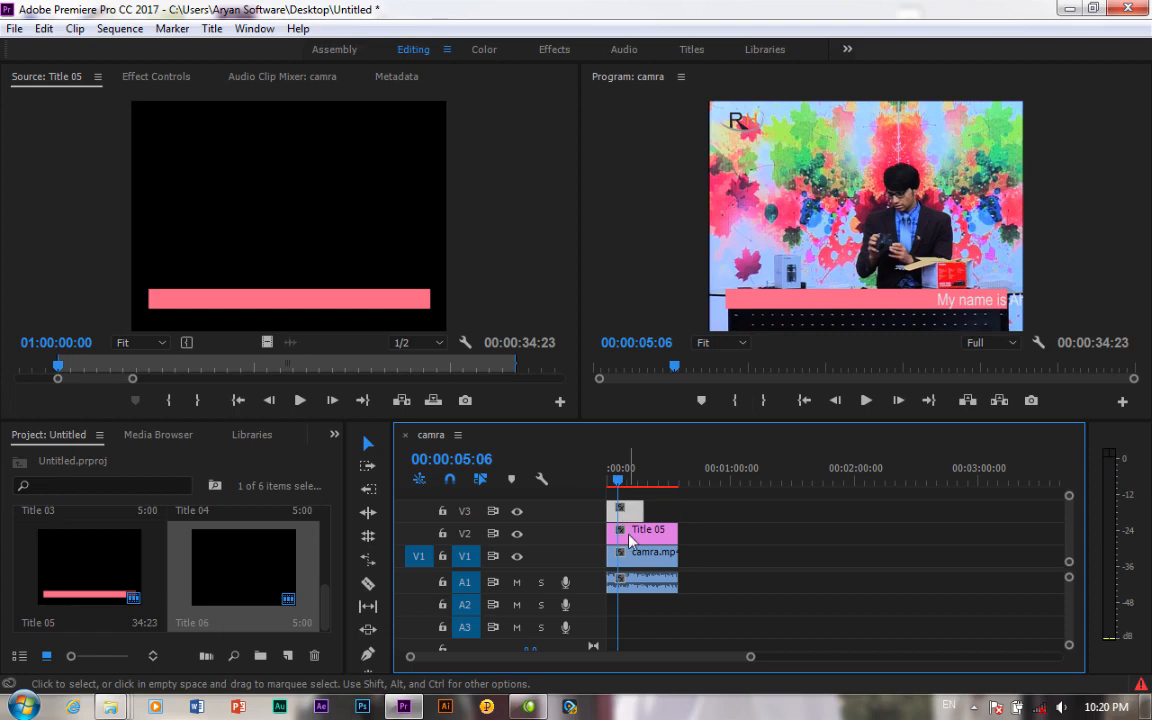
pyautogui.click(155, 82)
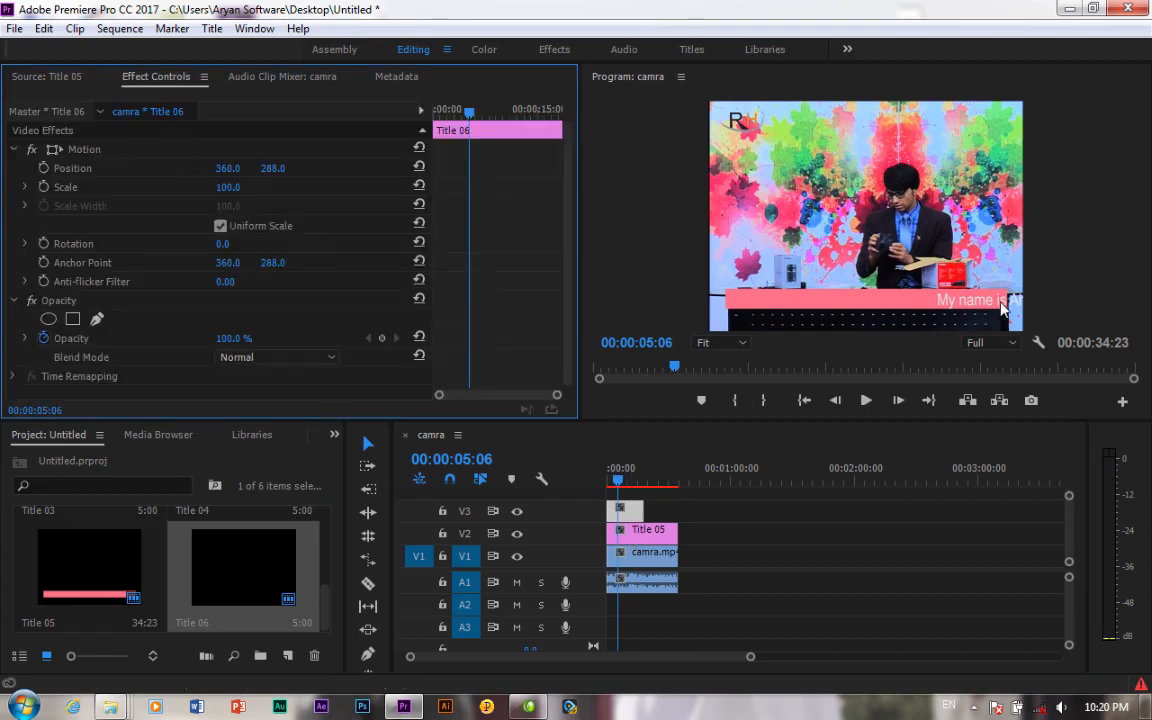
pyautogui.click(48, 318)
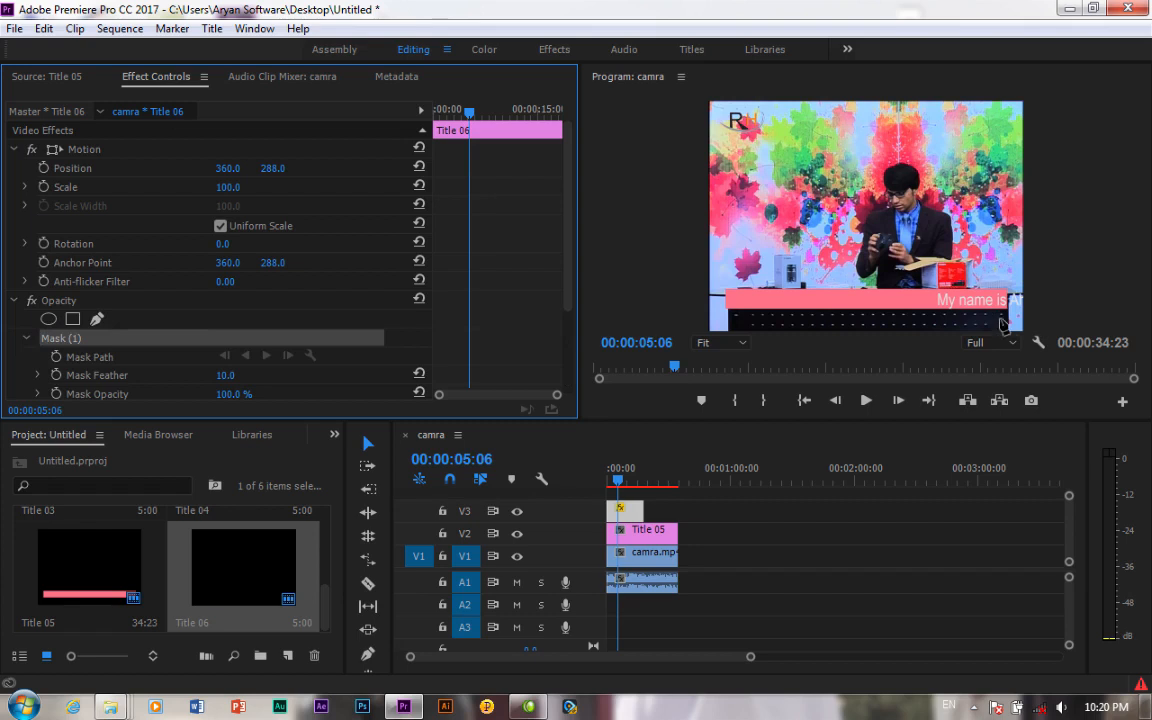
pyautogui.click(1008, 316)
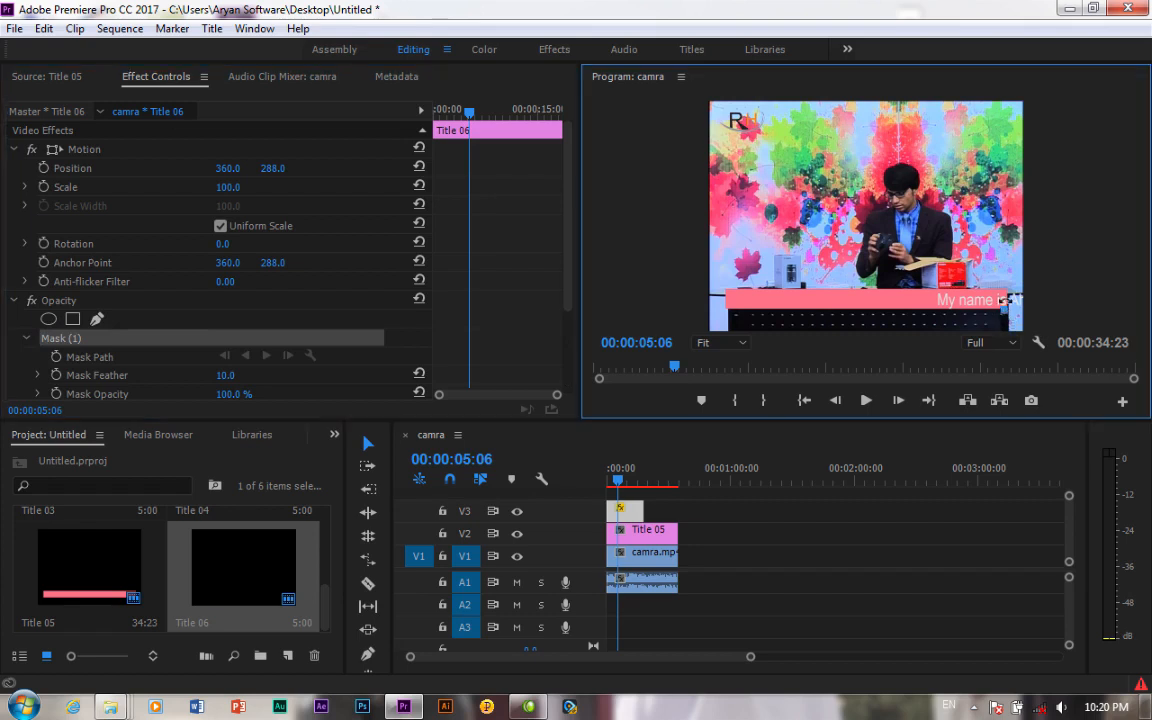
pyautogui.click(1004, 278)
pyautogui.click(726, 294)
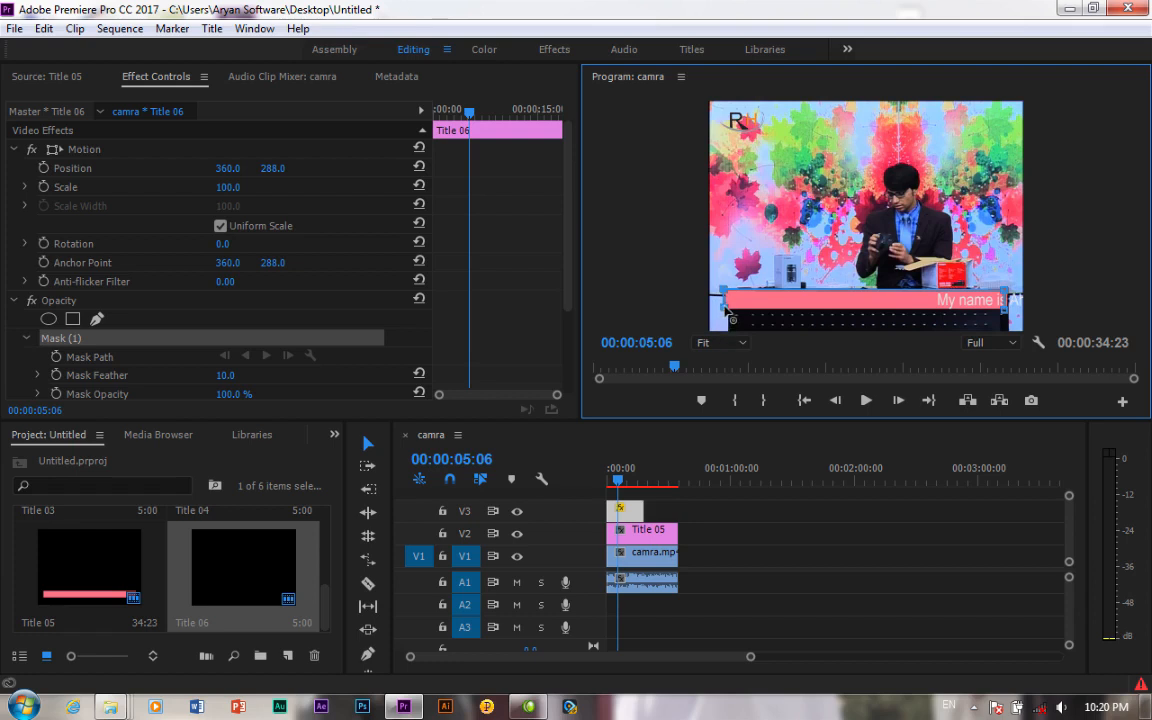
pyautogui.click(1005, 316)
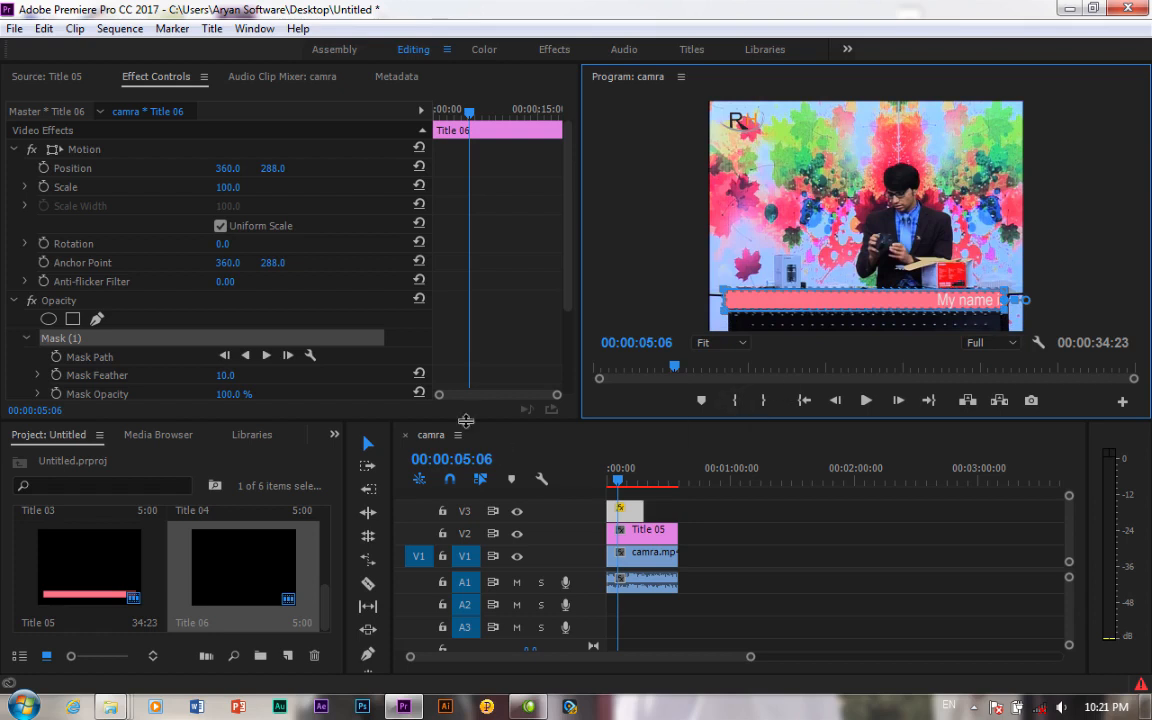
# Play the sequence from the start to check how the masked name text crosses the pink bar.
pyautogui.moveTo(617, 486); pyautogui.dragTo(608, 484)
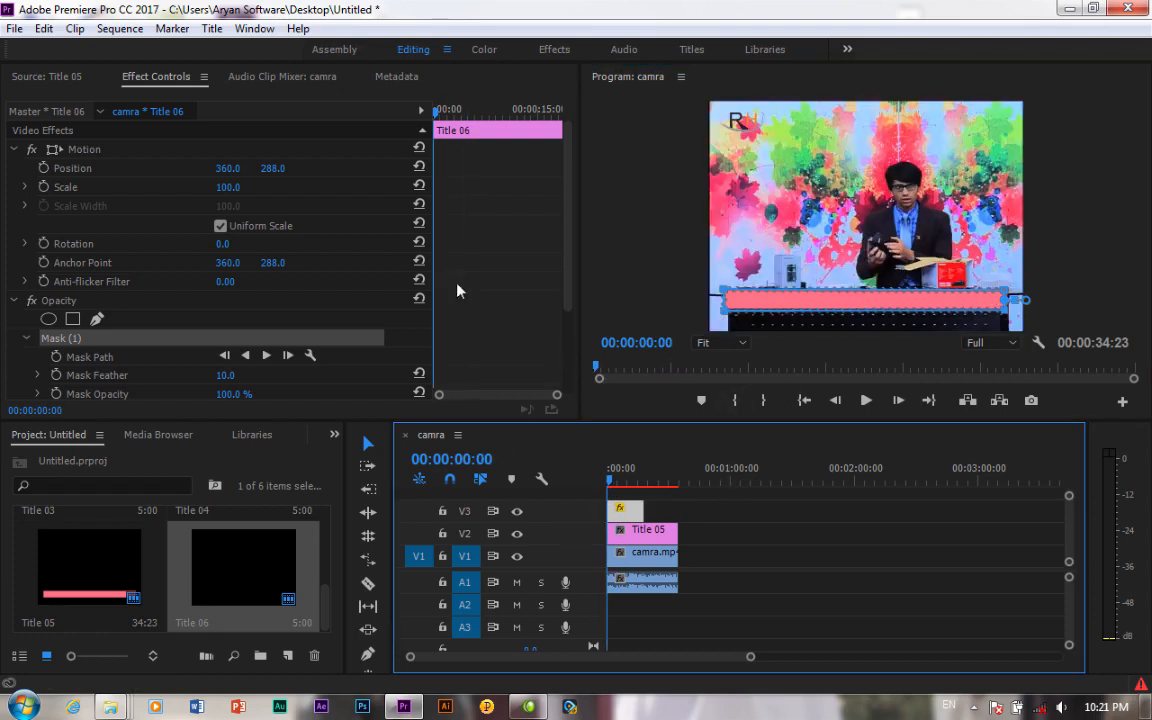
pyautogui.click(615, 309)
pyautogui.press('space')
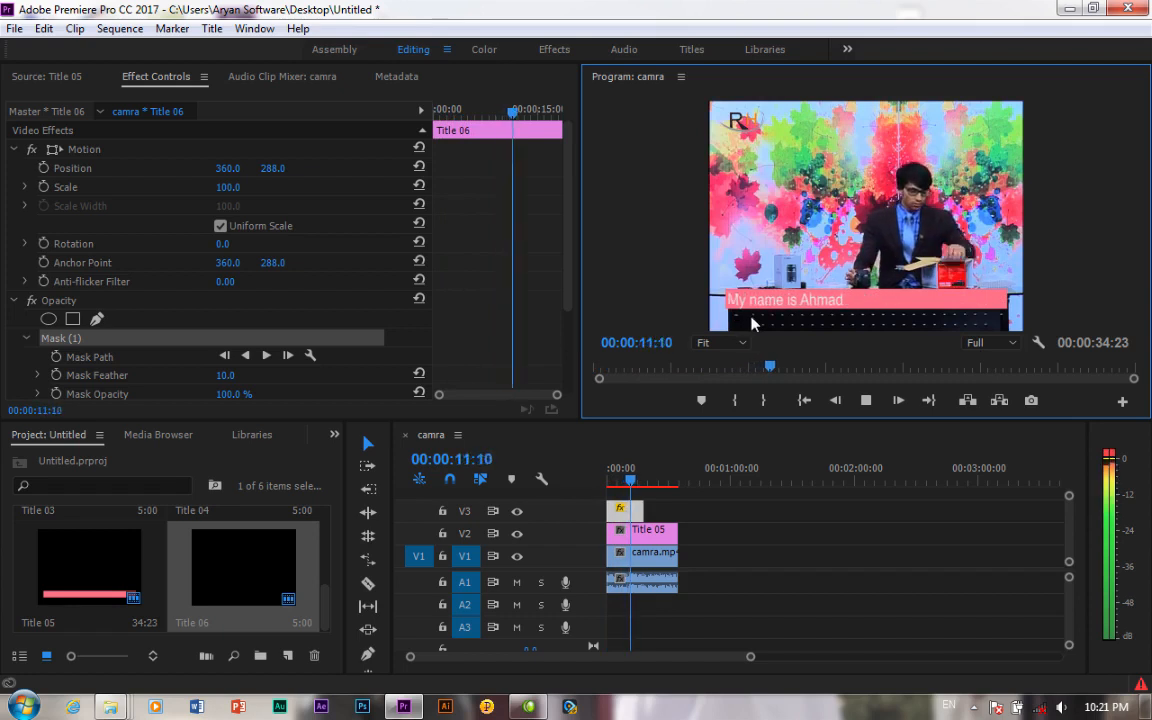
pyautogui.press('space')
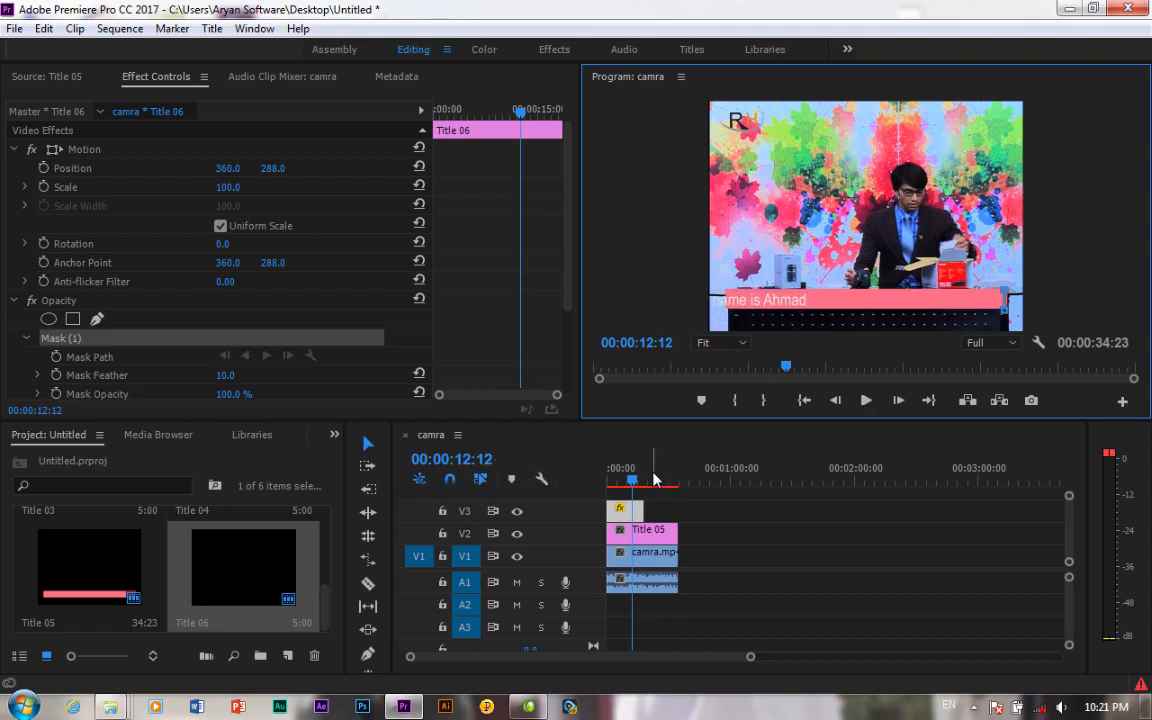
# Find the Linear Wipe video effect by searching for "line" and apply it to the Title 06 clip on V3.
pyautogui.click(334, 435)
pyautogui.click(357, 540)
pyautogui.click(111, 459)
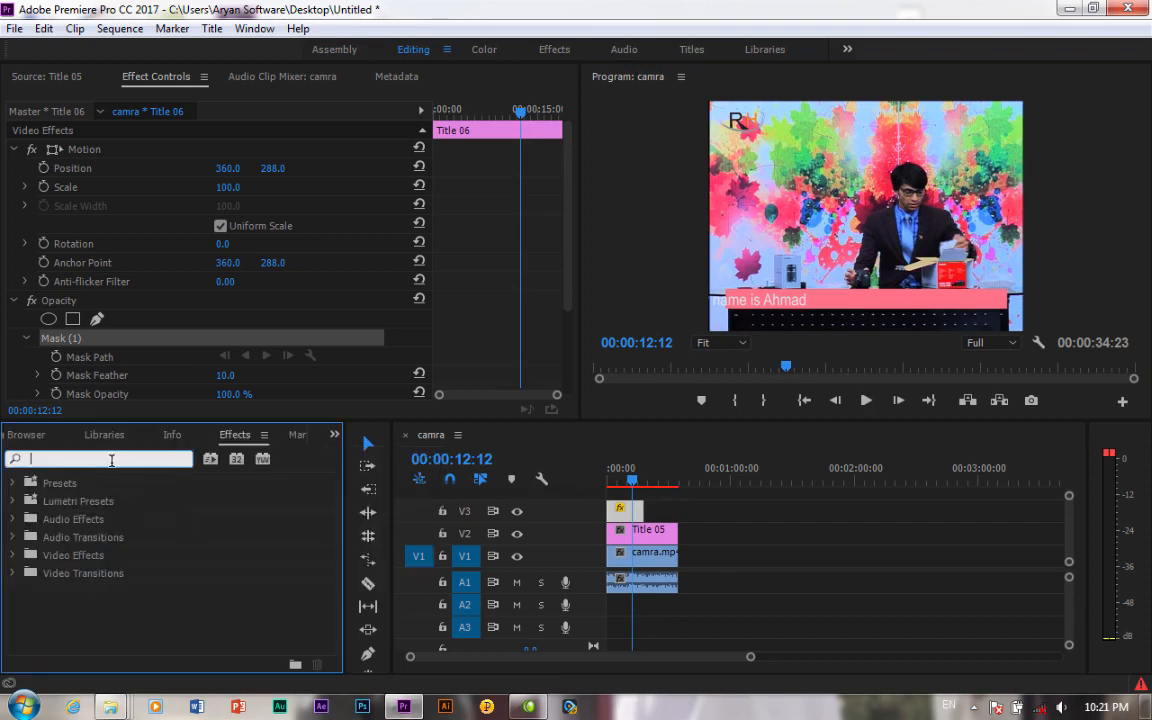
pyautogui.write('liner')
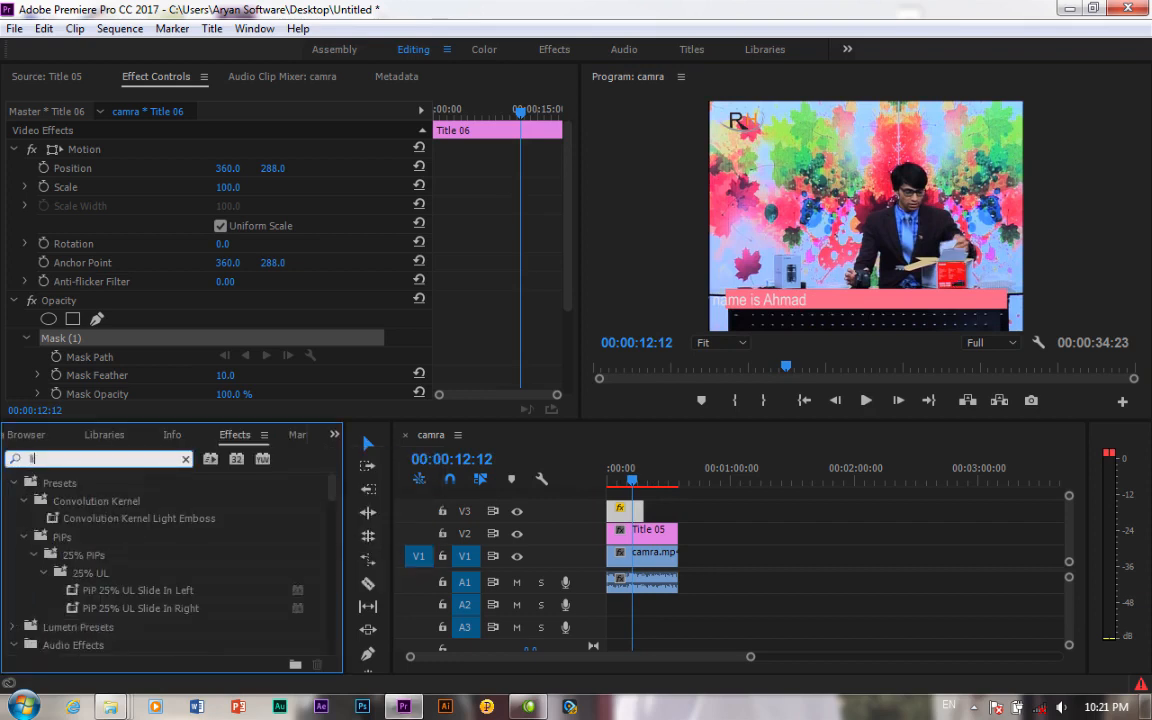
pyautogui.click(184, 459)
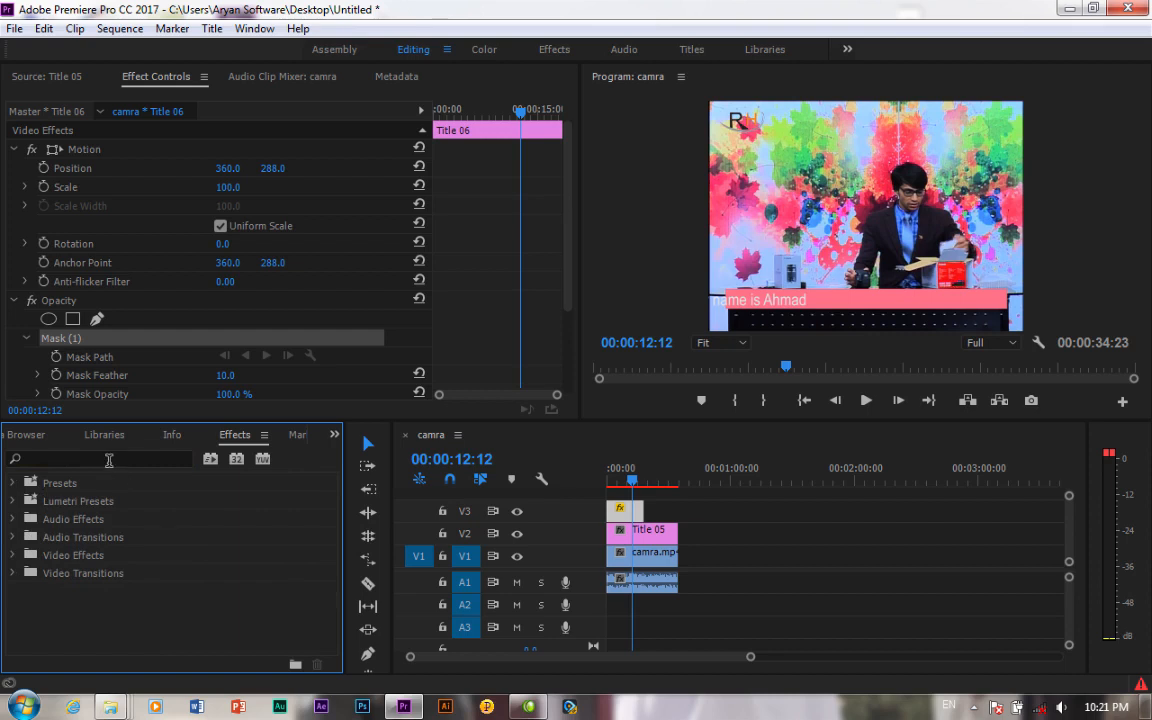
pyautogui.click(109, 459)
pyautogui.write('liner')
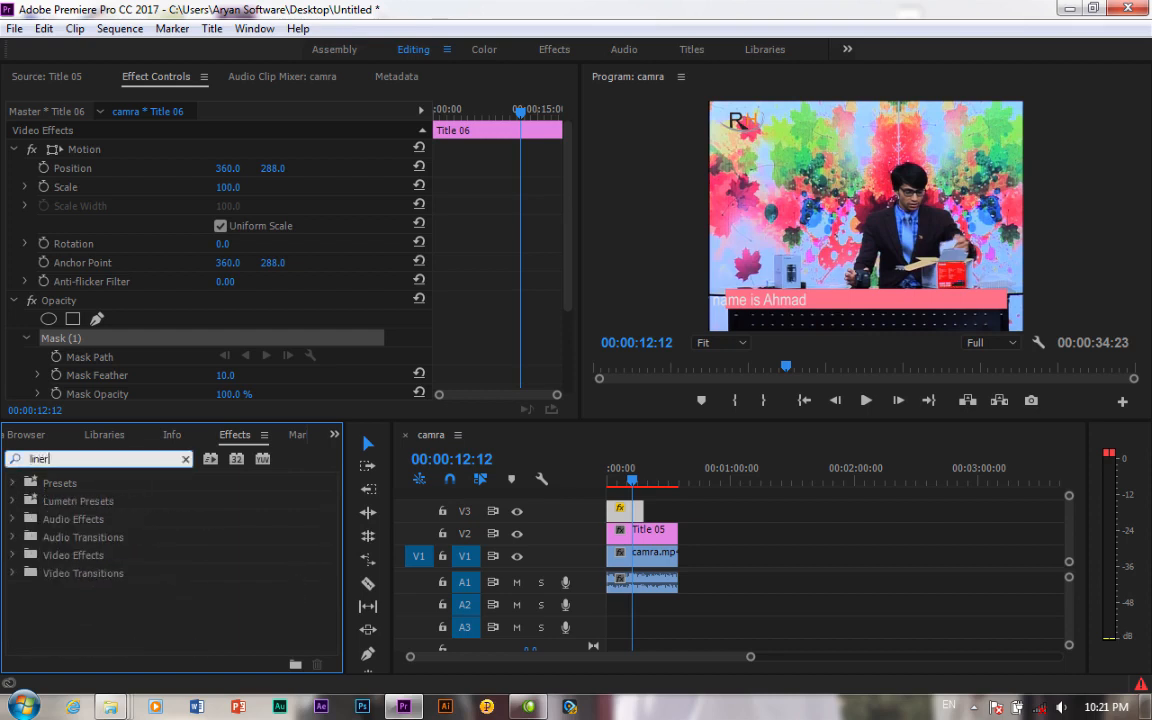
pyautogui.press('BackSpace')
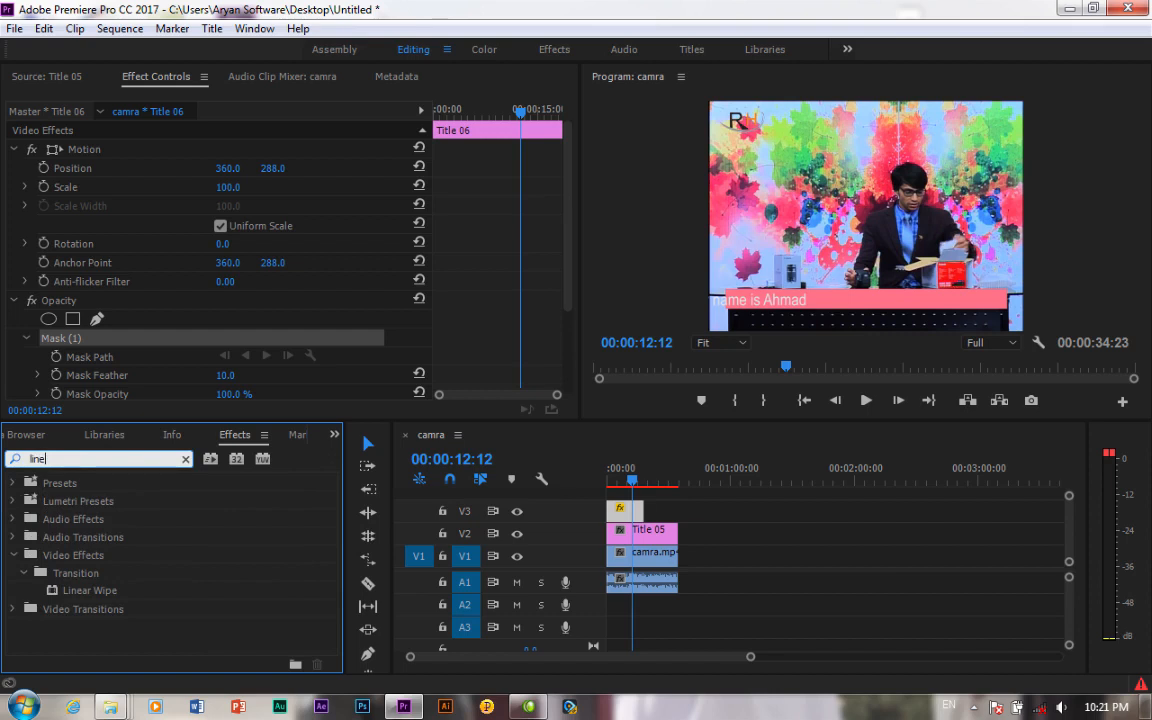
pyautogui.moveTo(67, 597); pyautogui.dragTo(624, 498)
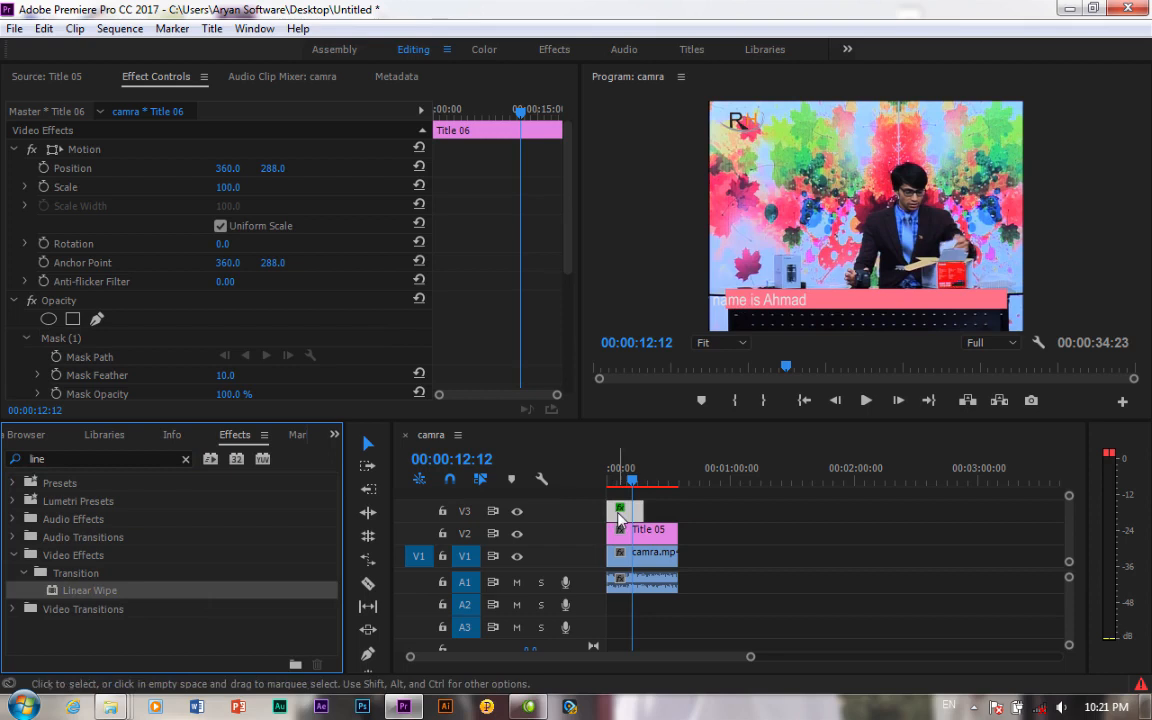
# Set the Linear Wipe's Transition Completion to 7 % to cut the text at the pink bar's left edge.
pyautogui.moveTo(567, 218); pyautogui.dragTo(564, 332)
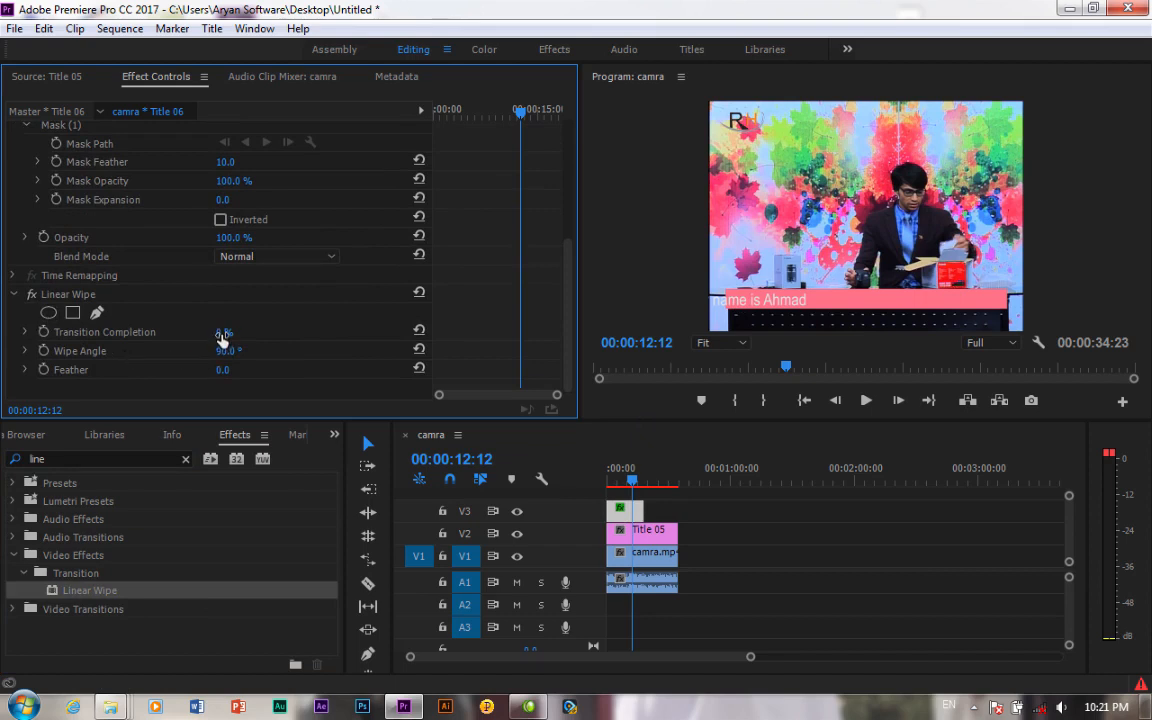
pyautogui.moveTo(219, 339); pyautogui.dragTo(224, 338)
pyautogui.moveTo(629, 483); pyautogui.dragTo(636, 486)
# Apply a second Linear Wipe to the Title 06 clip and set its Wipe Angle to -90°.
pyautogui.moveTo(78, 598); pyautogui.dragTo(604, 516)
pyautogui.scroll(-2, 509, 240)
pyautogui.click(228, 351)
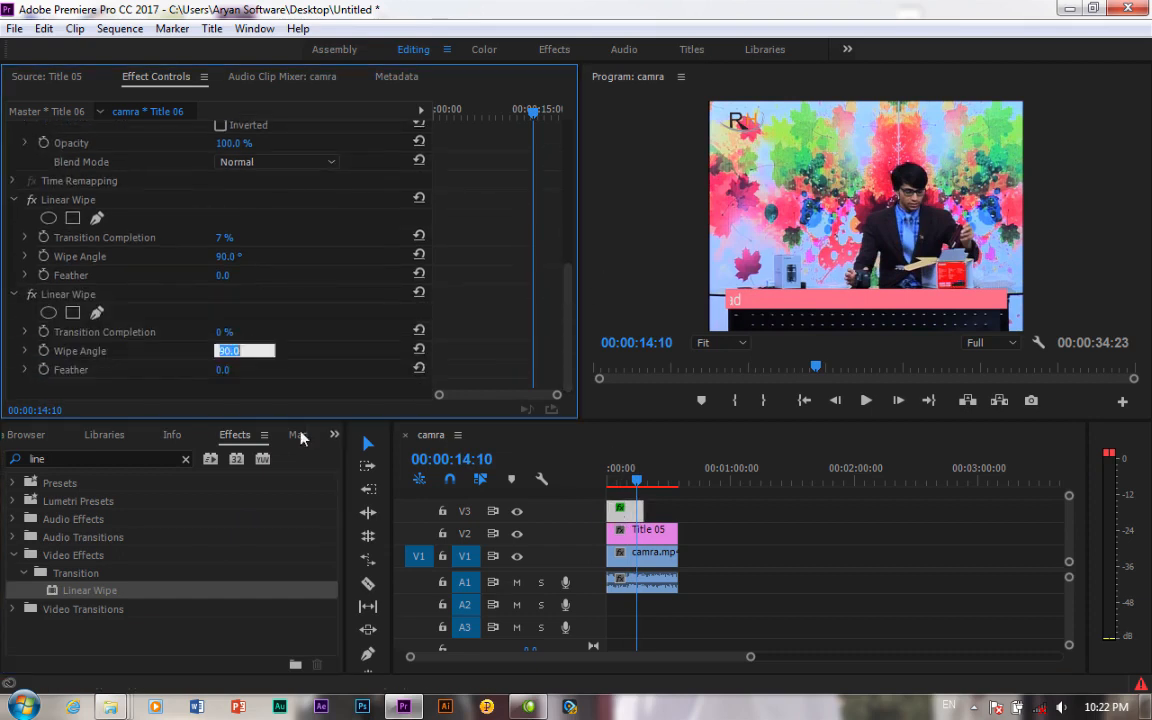
pyautogui.write('-90')
pyautogui.press('Return')
# At 00:00:04:20, set the second Linear Wipe's Transition Completion to 8 % to cut the text at the bar's right edge.
pyautogui.click(631, 483)
pyautogui.moveTo(631, 483); pyautogui.dragTo(617, 479)
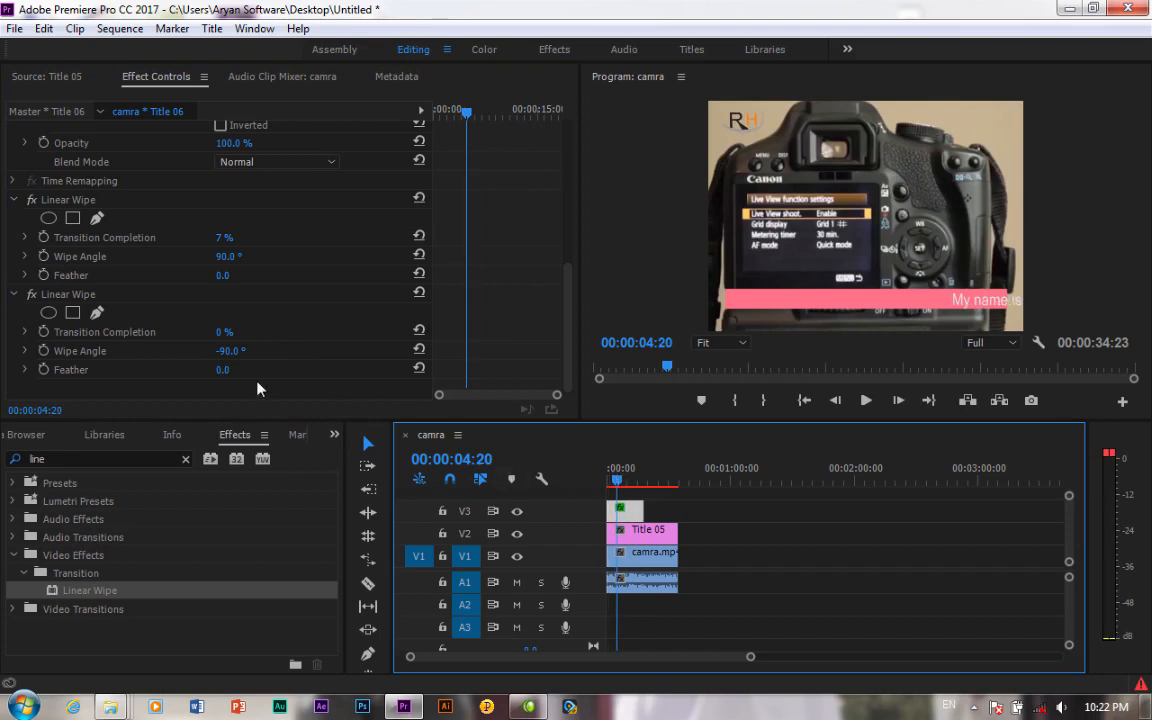
pyautogui.moveTo(221, 335); pyautogui.dragTo(249, 334)
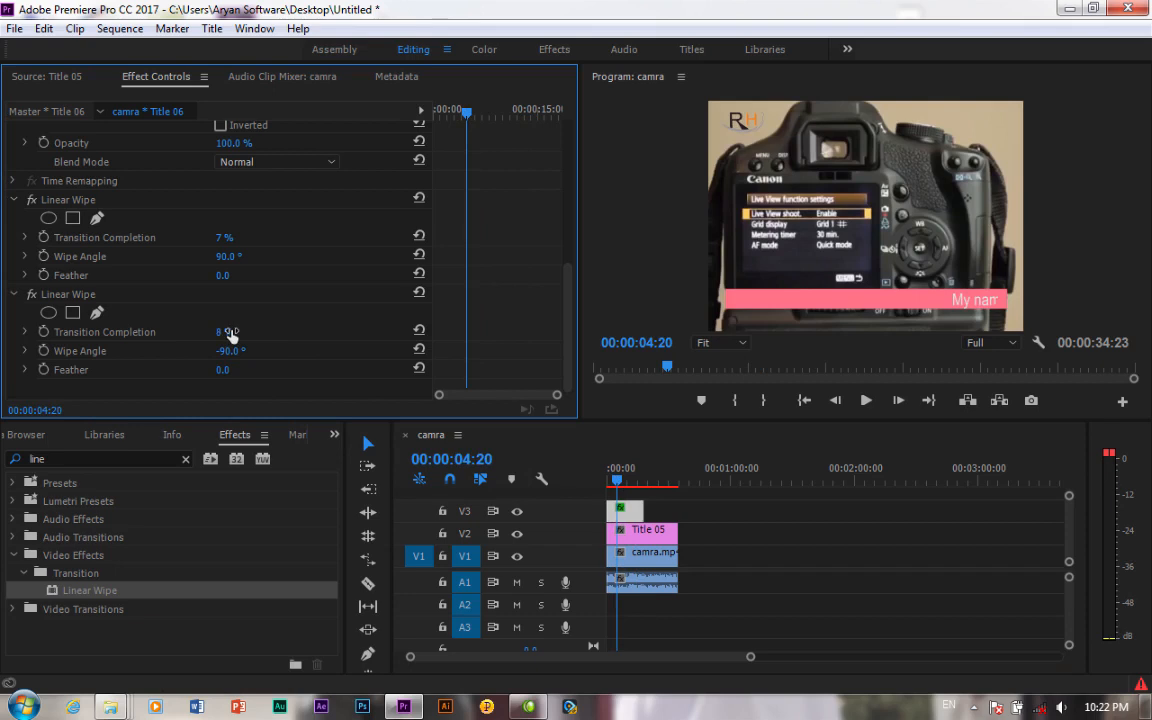
# Set the second Linear Wipe's Transition Completion to 7 % and Feather to 90, and preview the text from the sequence start.
pyautogui.moveTo(229, 336); pyautogui.dragTo(229, 336)
pyautogui.moveTo(222, 371); pyautogui.dragTo(143, 373)
pyautogui.click(607, 482)
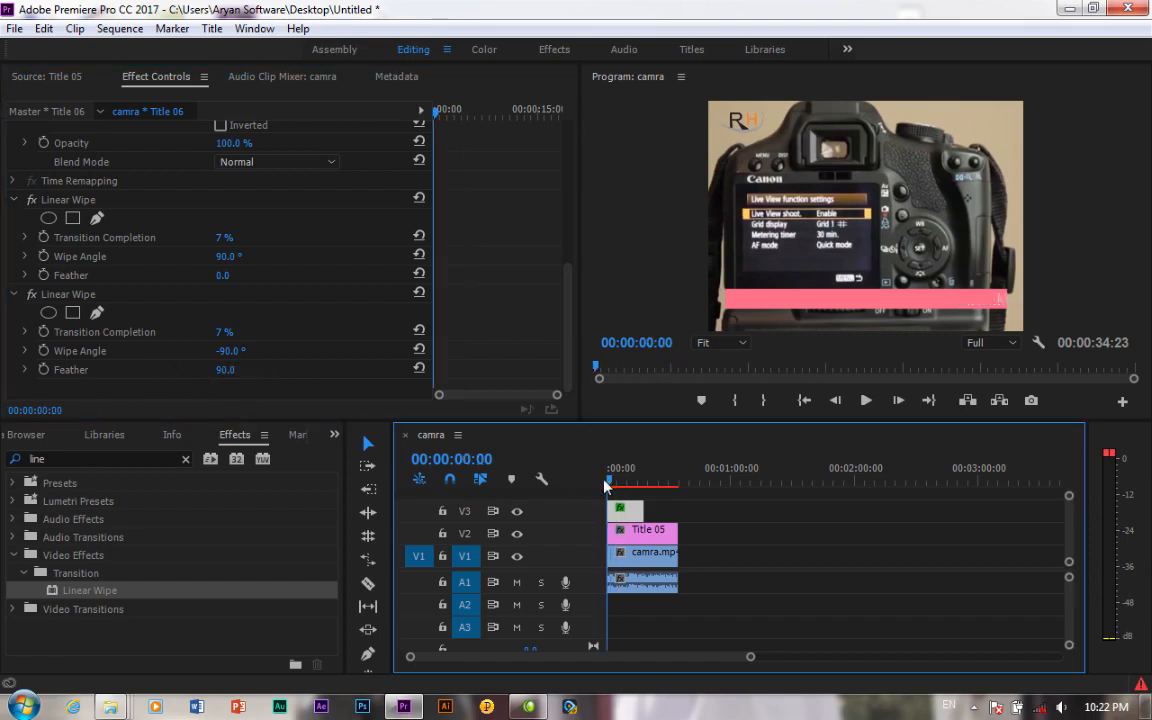
pyautogui.press('space')
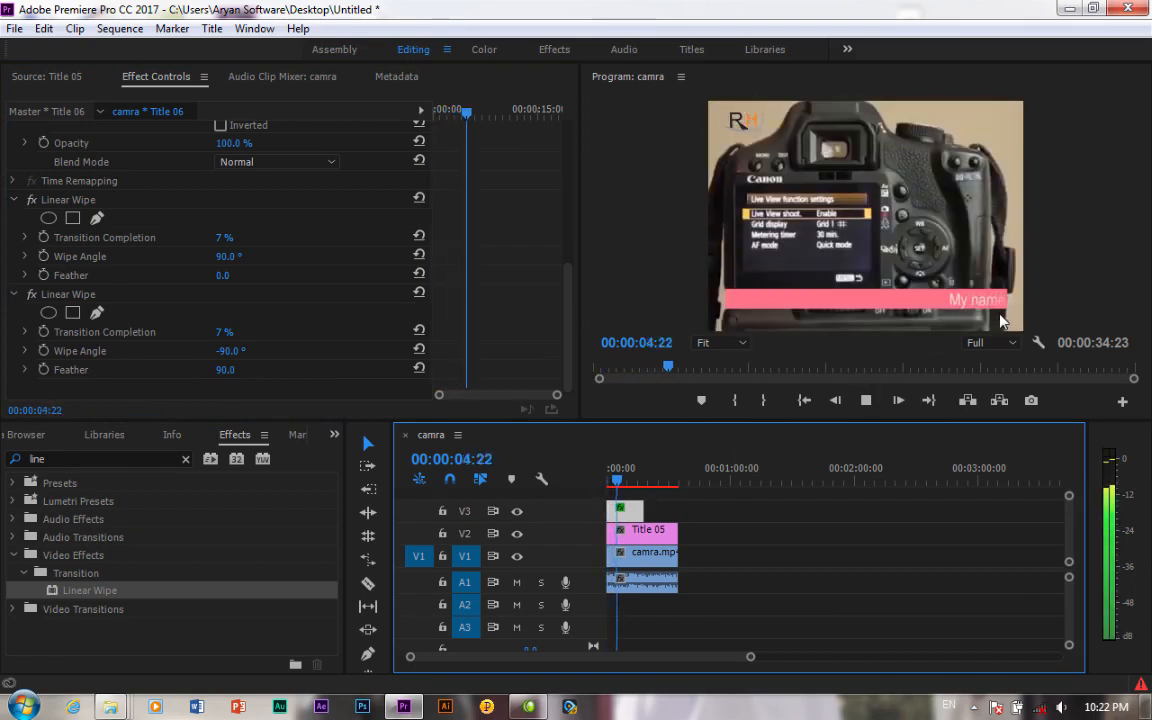
pyautogui.press('space')
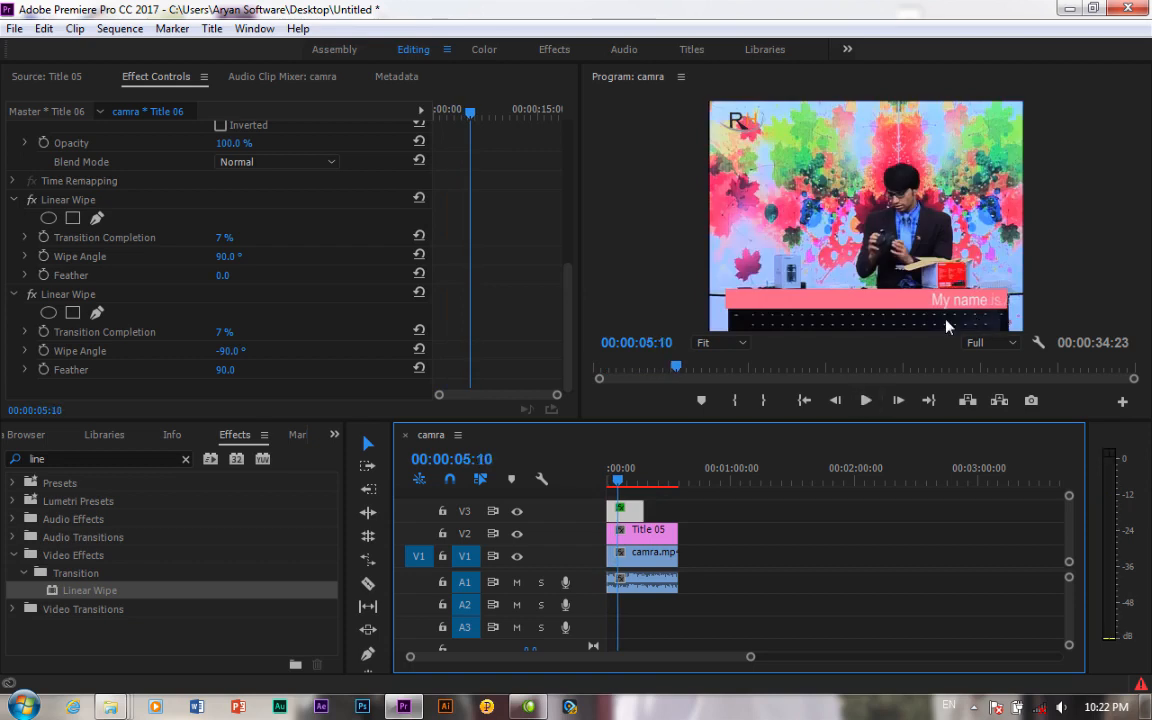
# Open the Title 06 clip for editing and transform its text to 95 % opacity, X 175.5, Y 163, width 358.3, height 41 and 3° rotation.
pyautogui.doubleClick(627, 516)
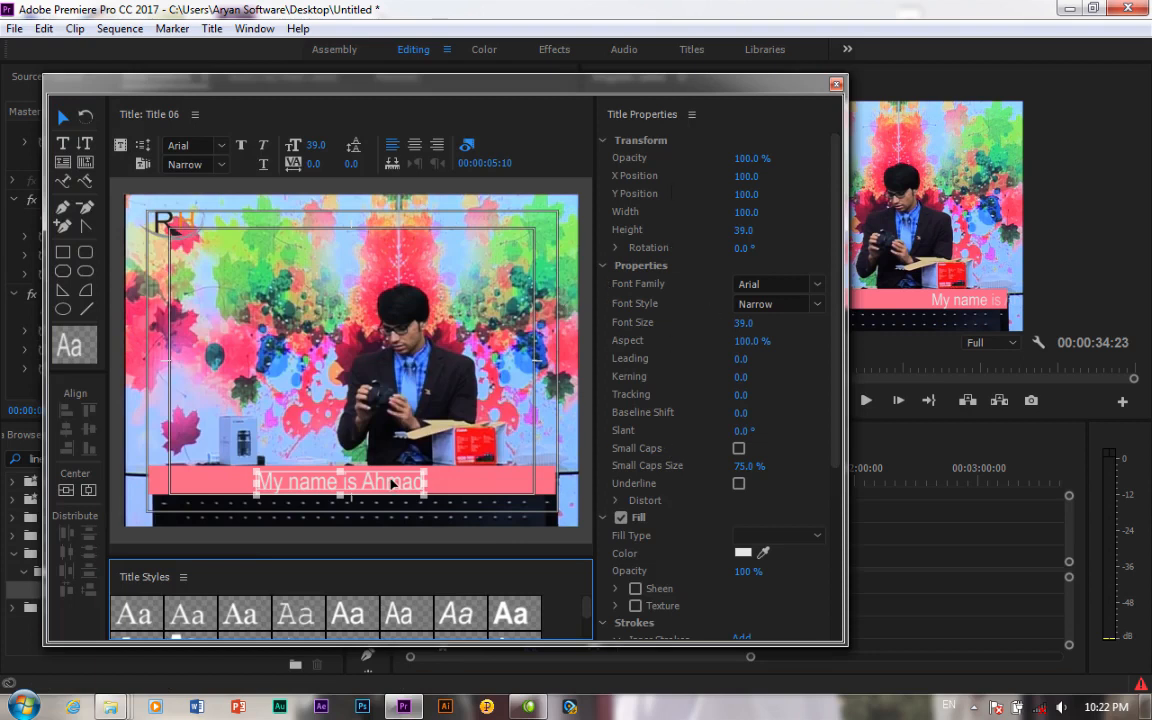
pyautogui.moveTo(745, 164); pyautogui.dragTo(658, 165)
pyautogui.moveTo(711, 163)
pyautogui.mouseDown()
pyautogui.moveTo(624, 163)
pyautogui.moveTo(710, 163)
pyautogui.mouseUp()
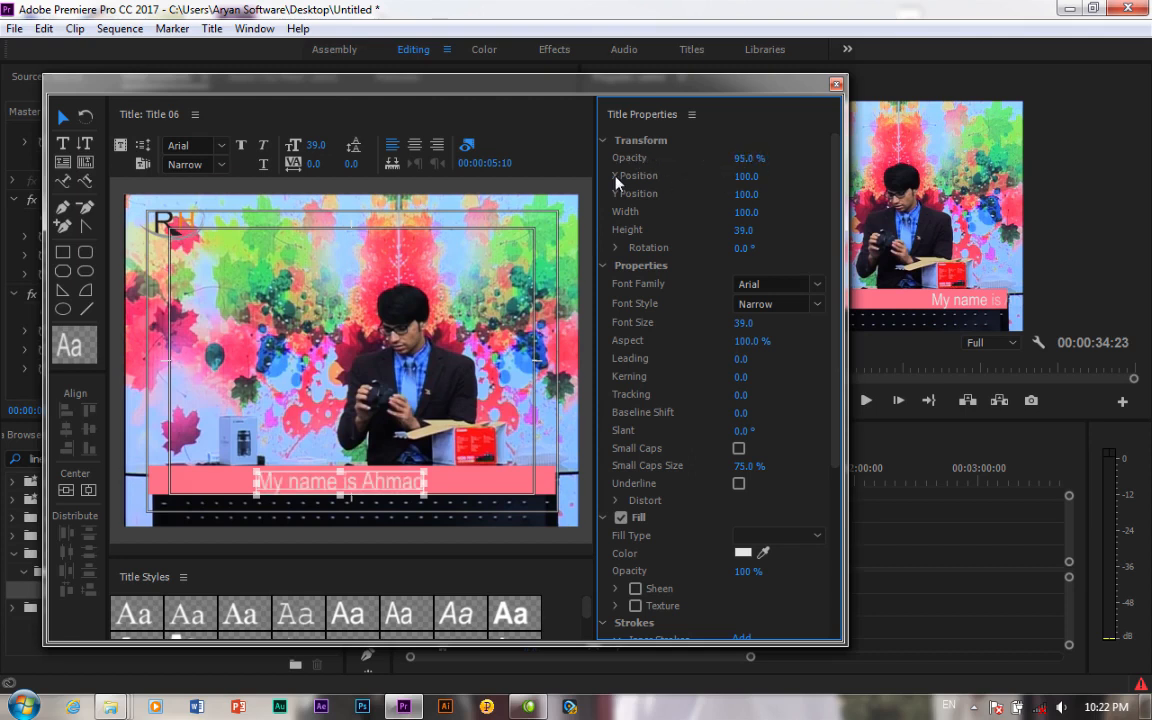
pyautogui.moveTo(743, 183); pyautogui.dragTo(752, 248)
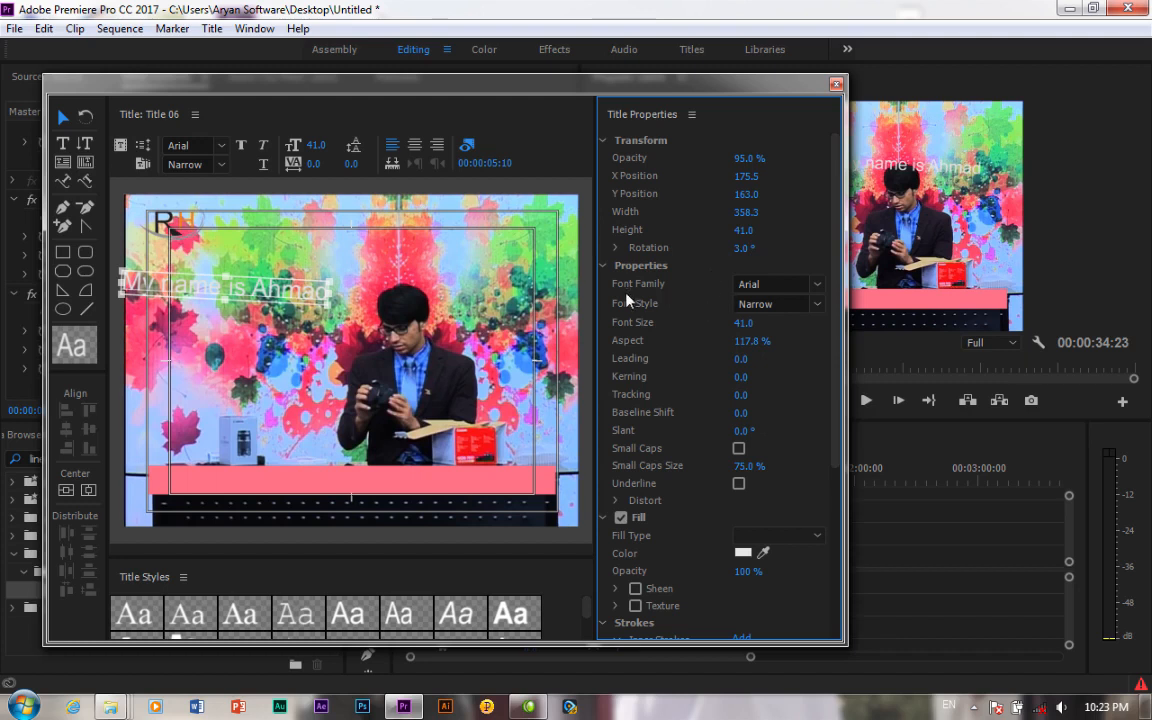
# Change the title text's font style to Bold and its font size to 37.
pyautogui.click(818, 306)
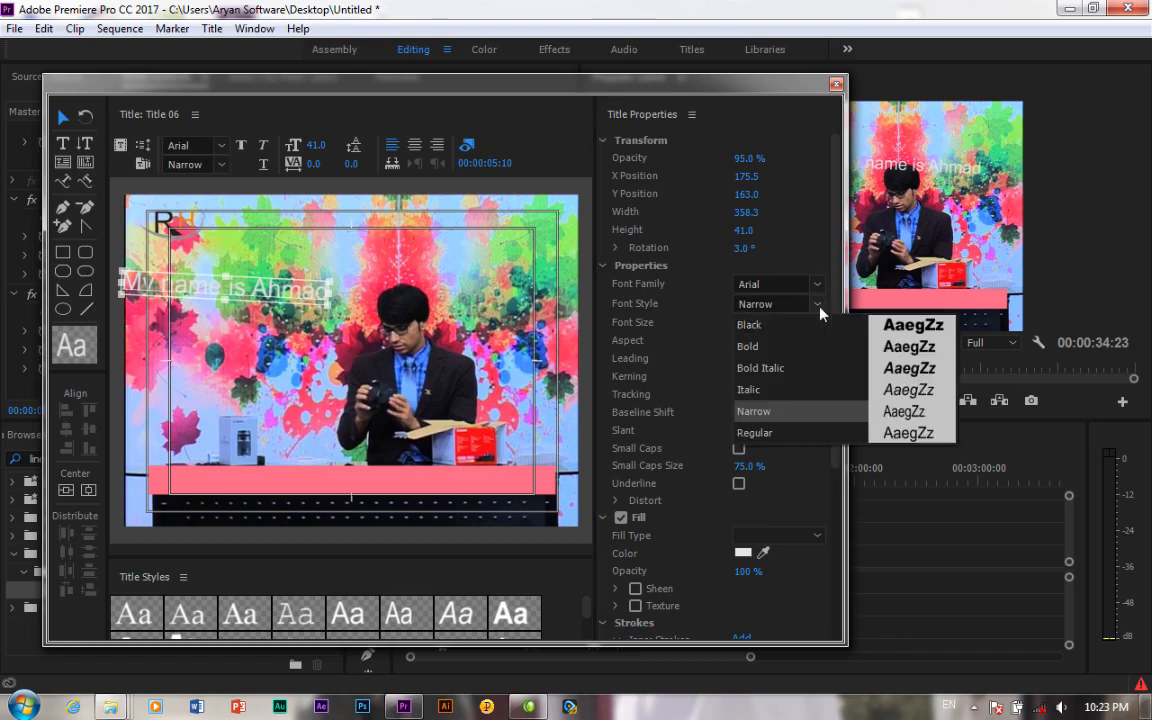
pyautogui.click(762, 349)
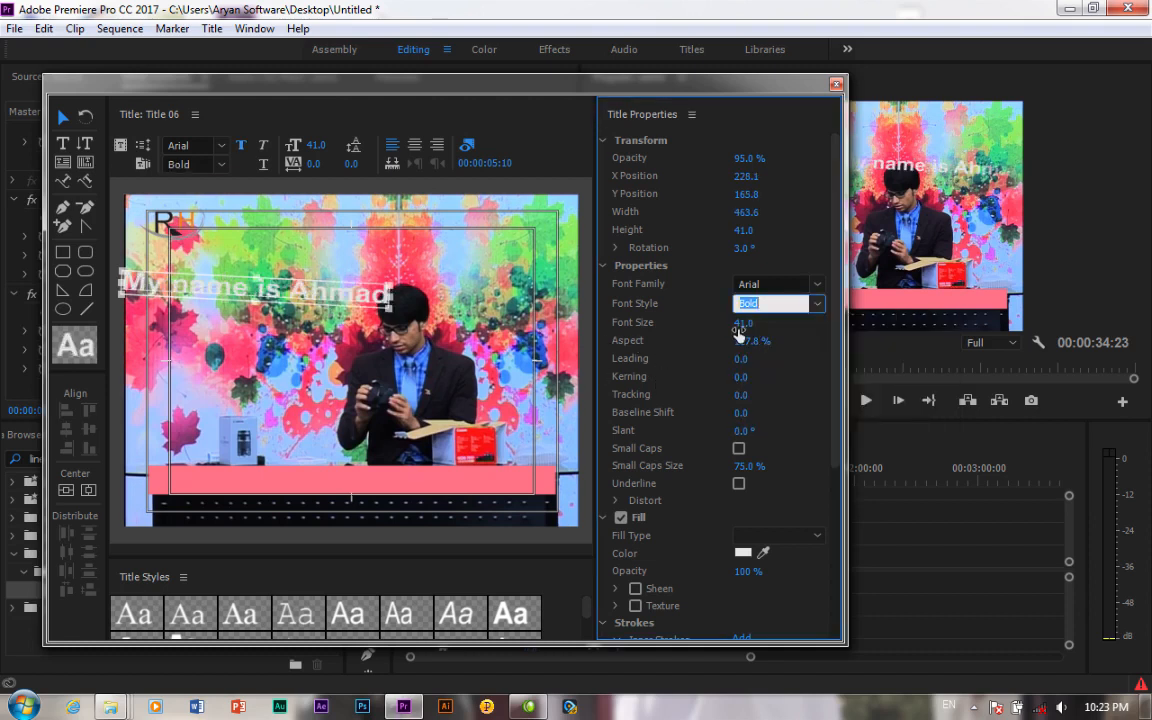
pyautogui.moveTo(740, 324)
pyautogui.mouseDown()
pyautogui.moveTo(720, 329)
pyautogui.moveTo(750, 322)
pyautogui.mouseUp()
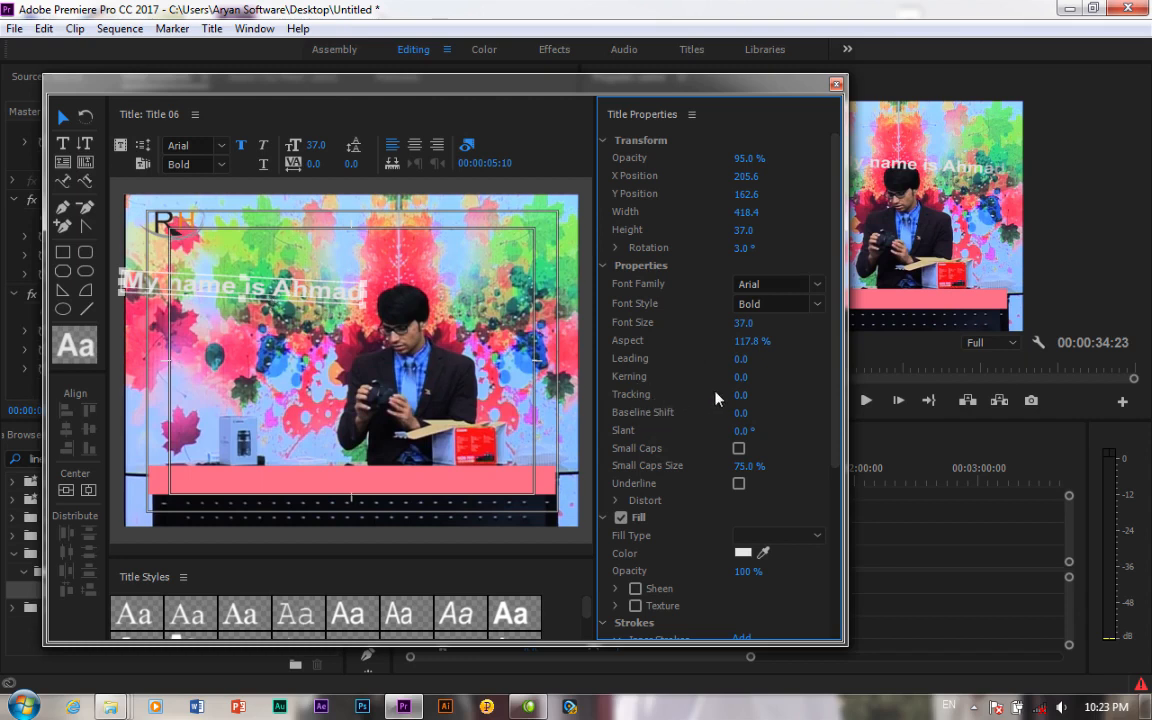
# Try the Shadow and Background options on the title text, switching each one on and off again.
pyautogui.moveTo(833, 419); pyautogui.dragTo(826, 590)
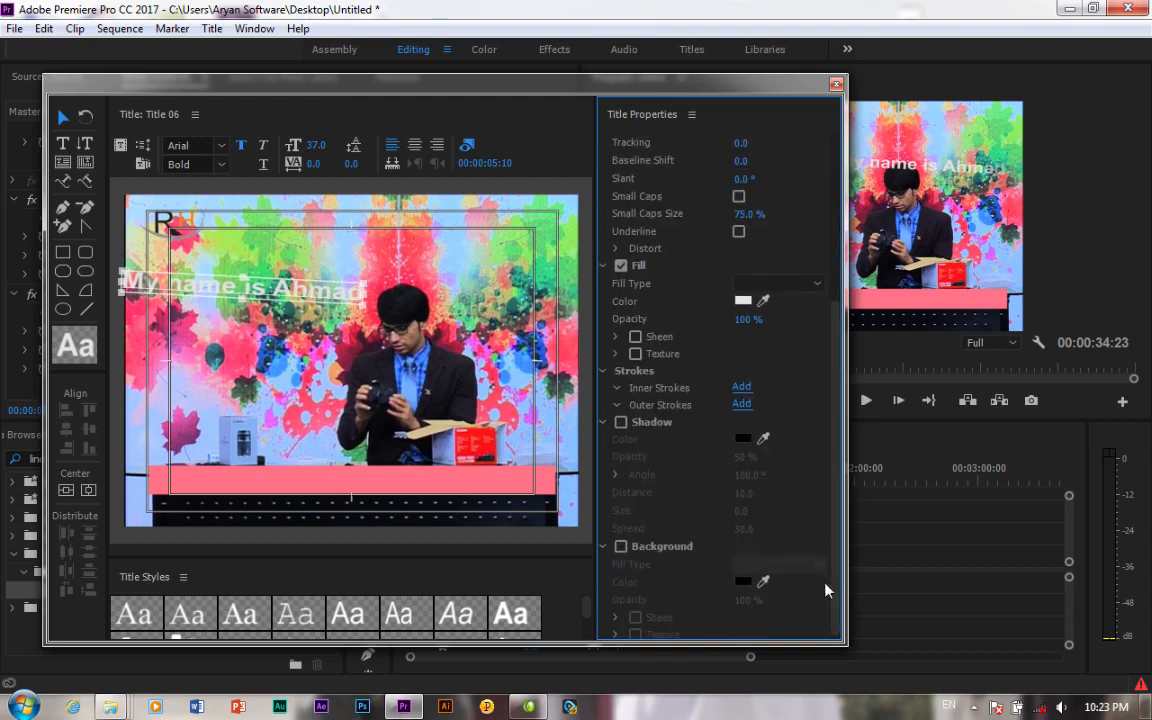
pyautogui.click(620, 424)
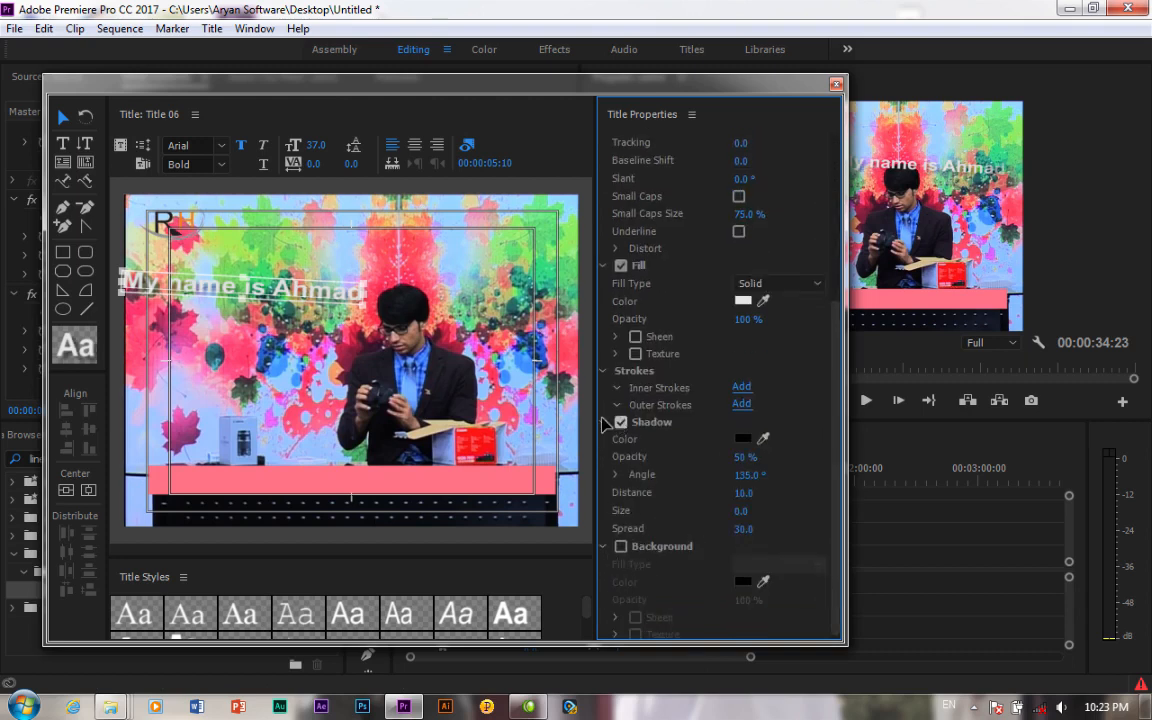
pyautogui.click(620, 422)
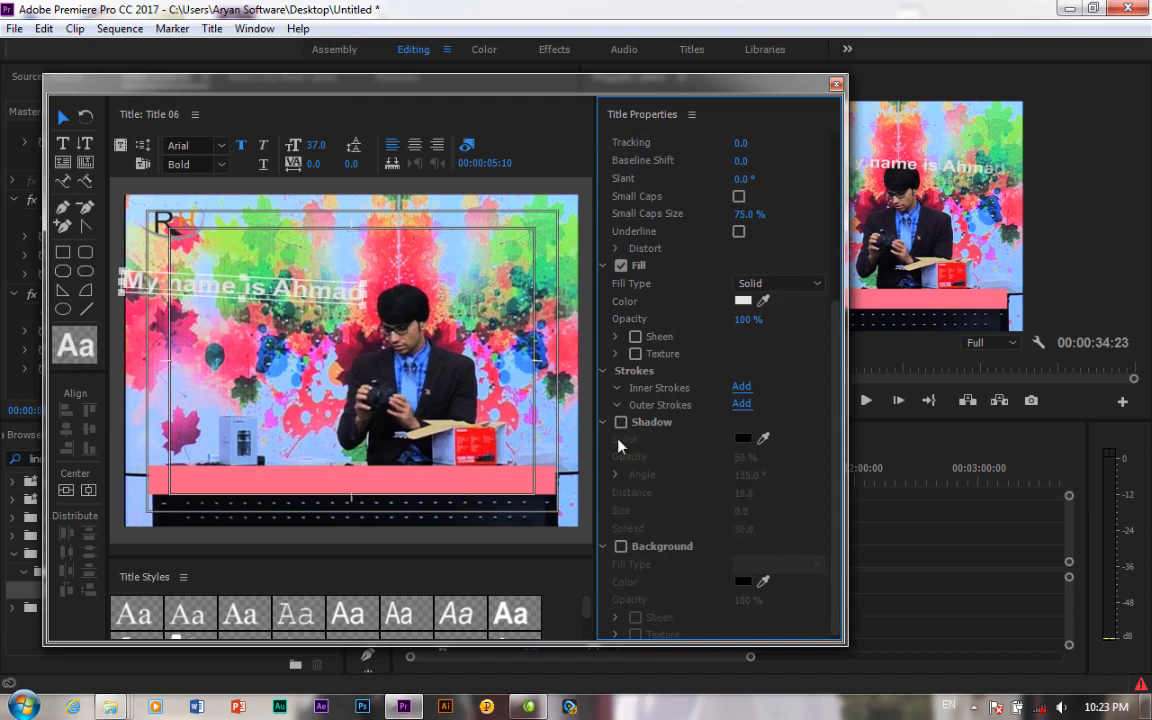
pyautogui.click(620, 547)
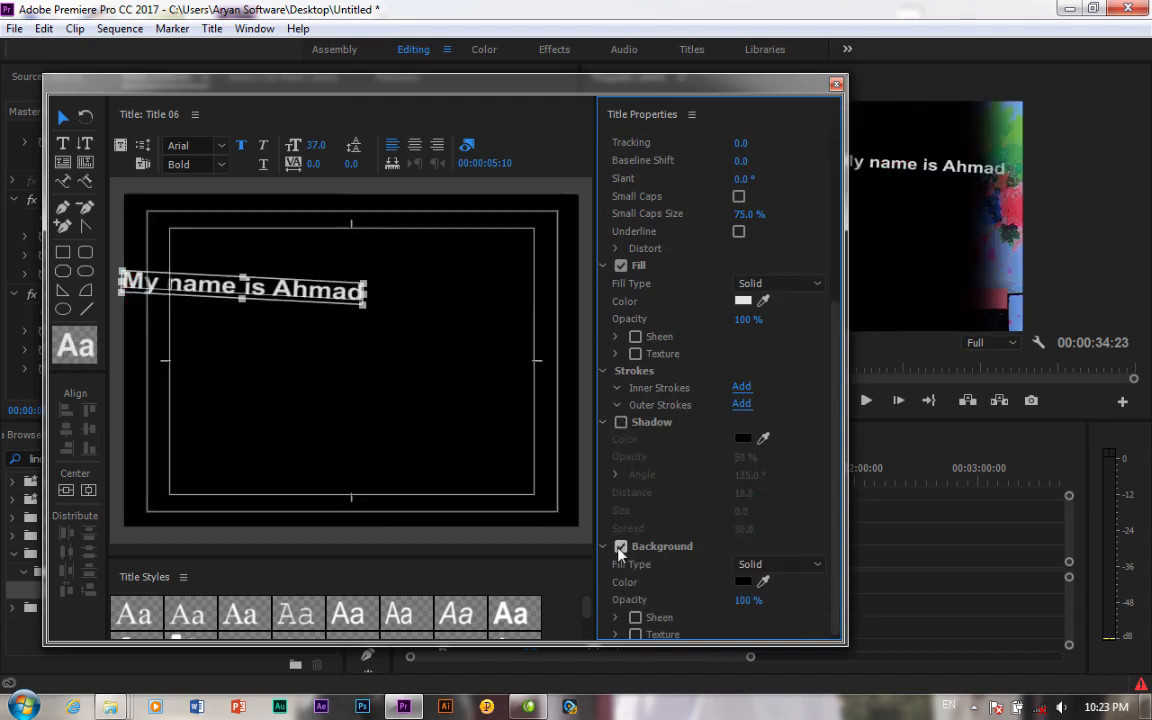
pyautogui.click(620, 547)
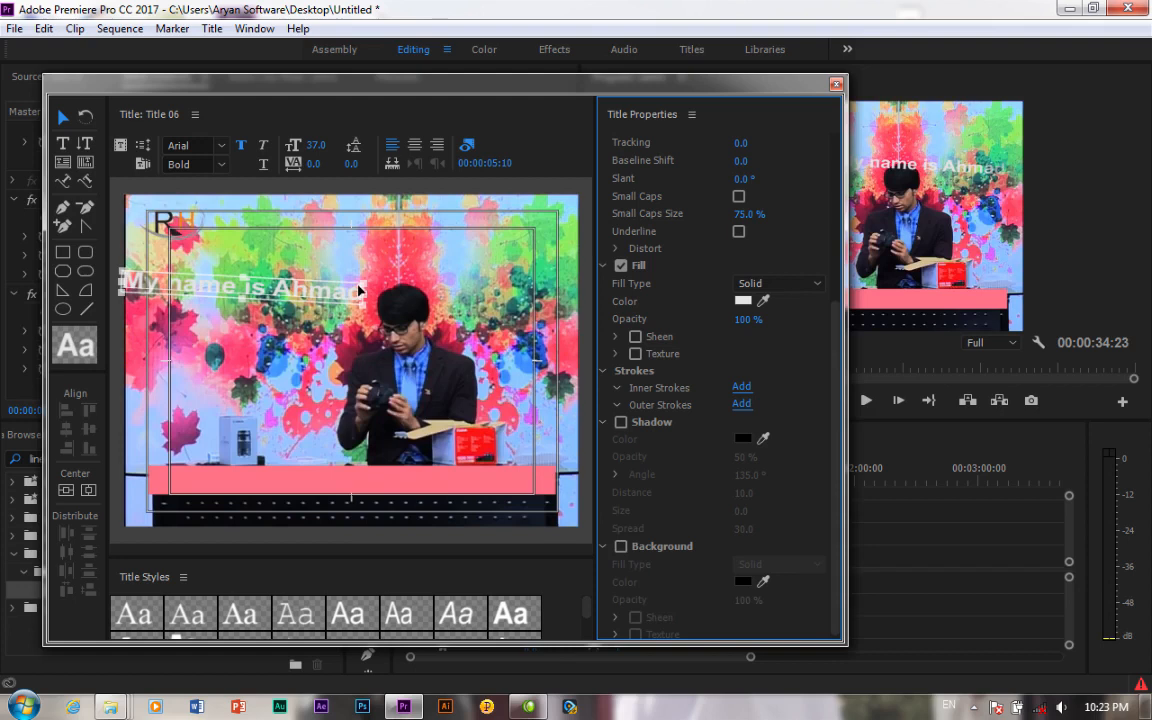
# Move the title text to the middle of the frame and toggle the background video display off and on.
pyautogui.moveTo(287, 290); pyautogui.dragTo(393, 347)
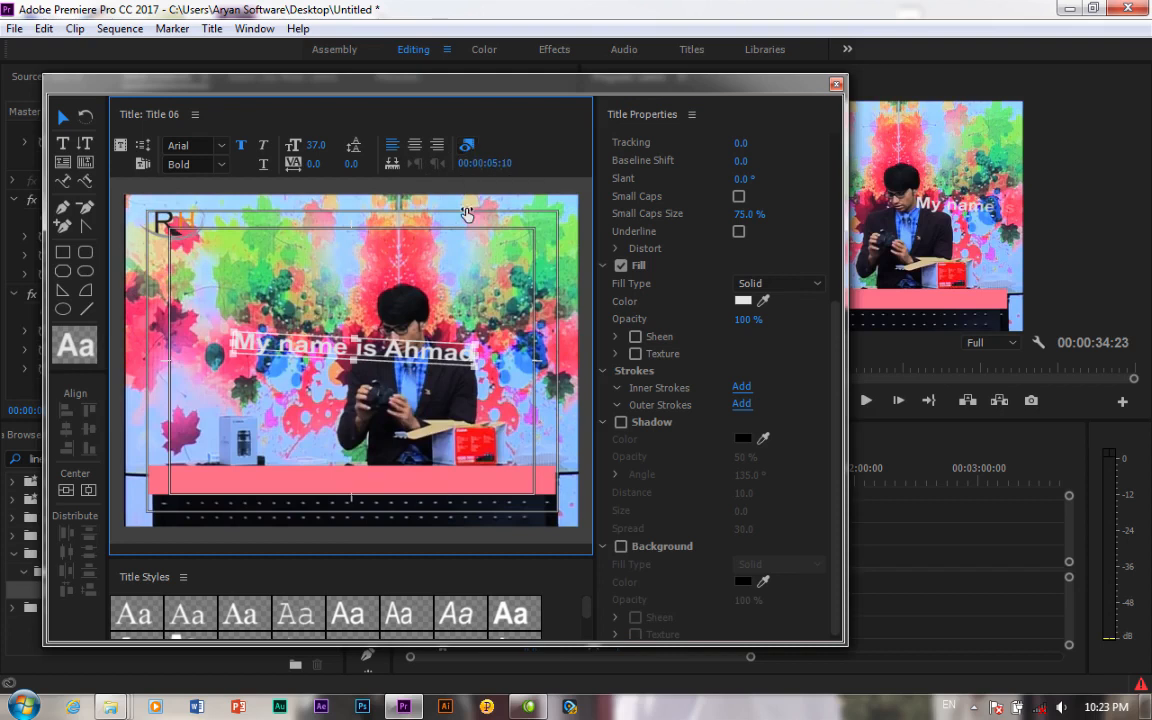
pyautogui.click(467, 146)
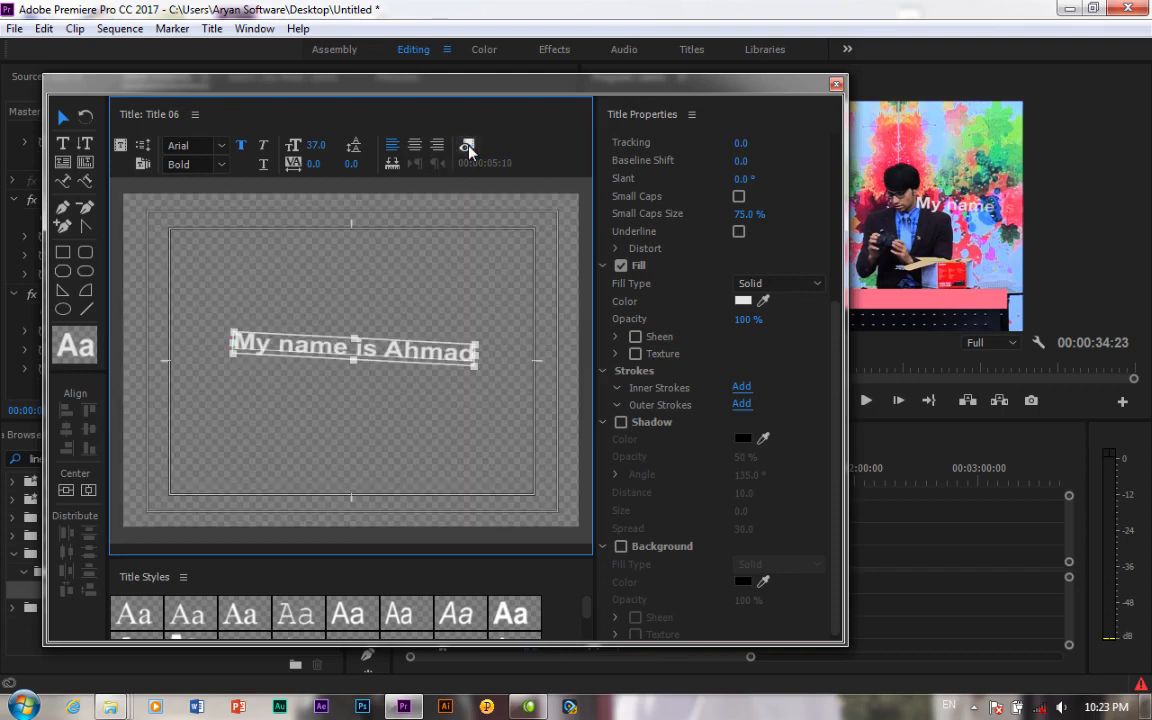
pyautogui.click(467, 147)
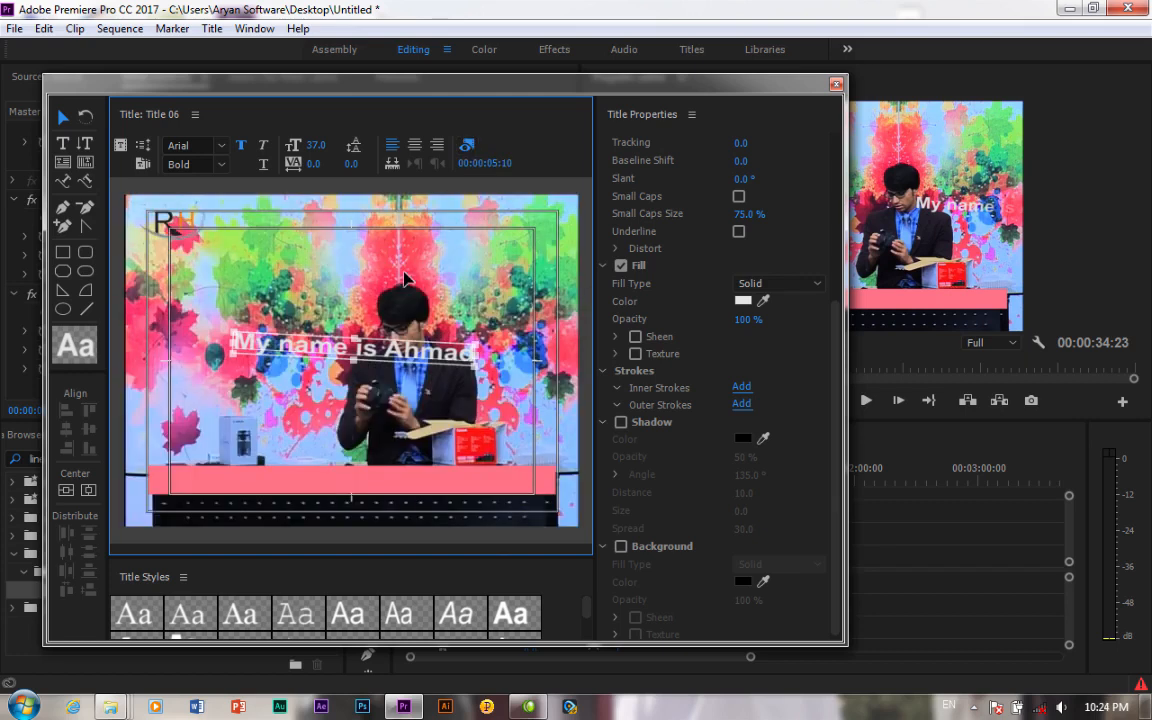
# Add a second line reading "sdfdsfsd" beneath the name text with the Type tool.
pyautogui.click(415, 148)
pyautogui.click(63, 145)
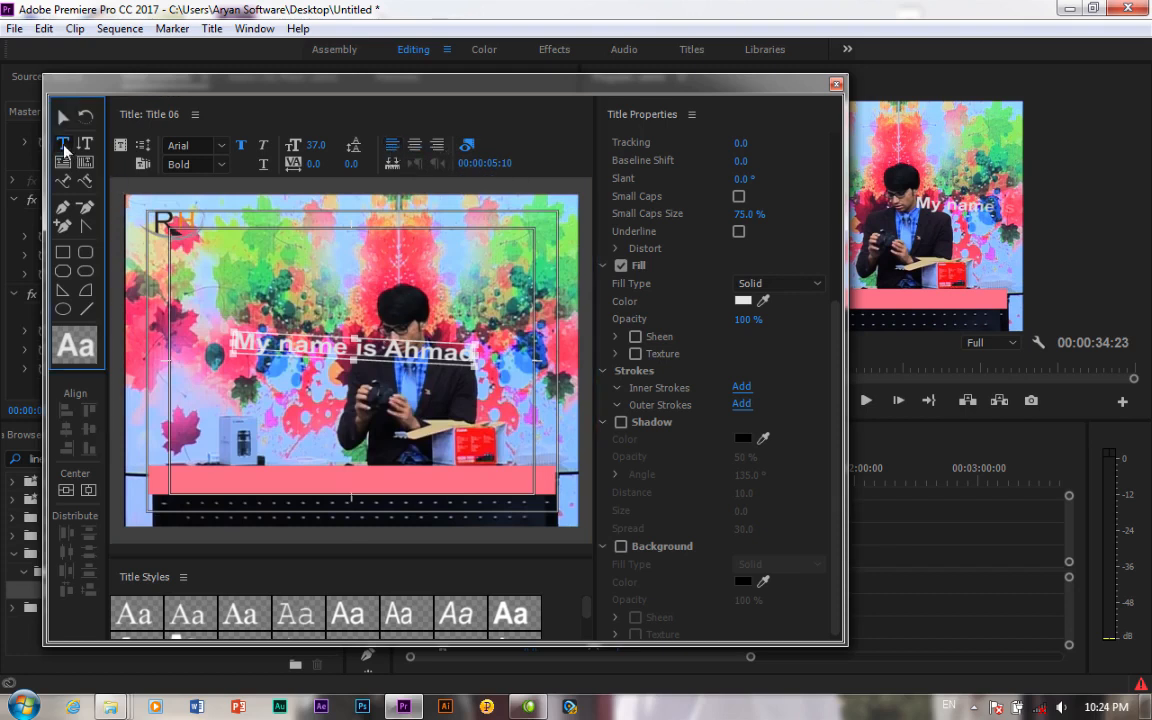
pyautogui.click(471, 357)
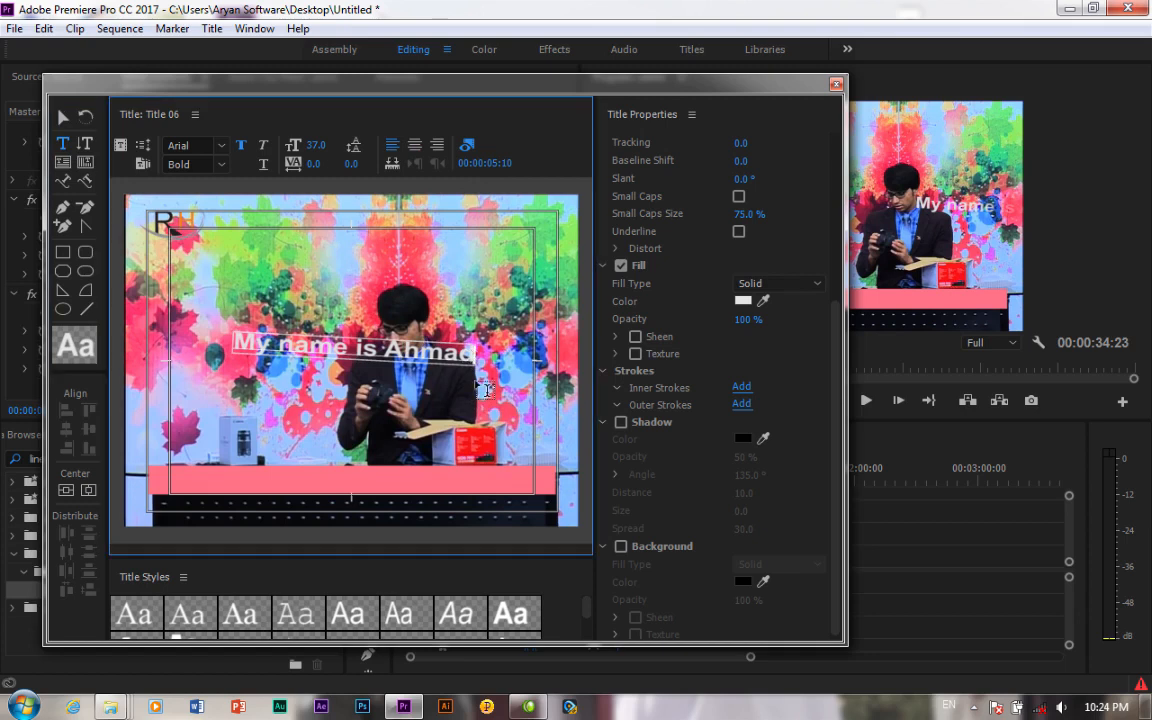
pyautogui.press('Return')
pyautogui.write('sdfdsfsd')
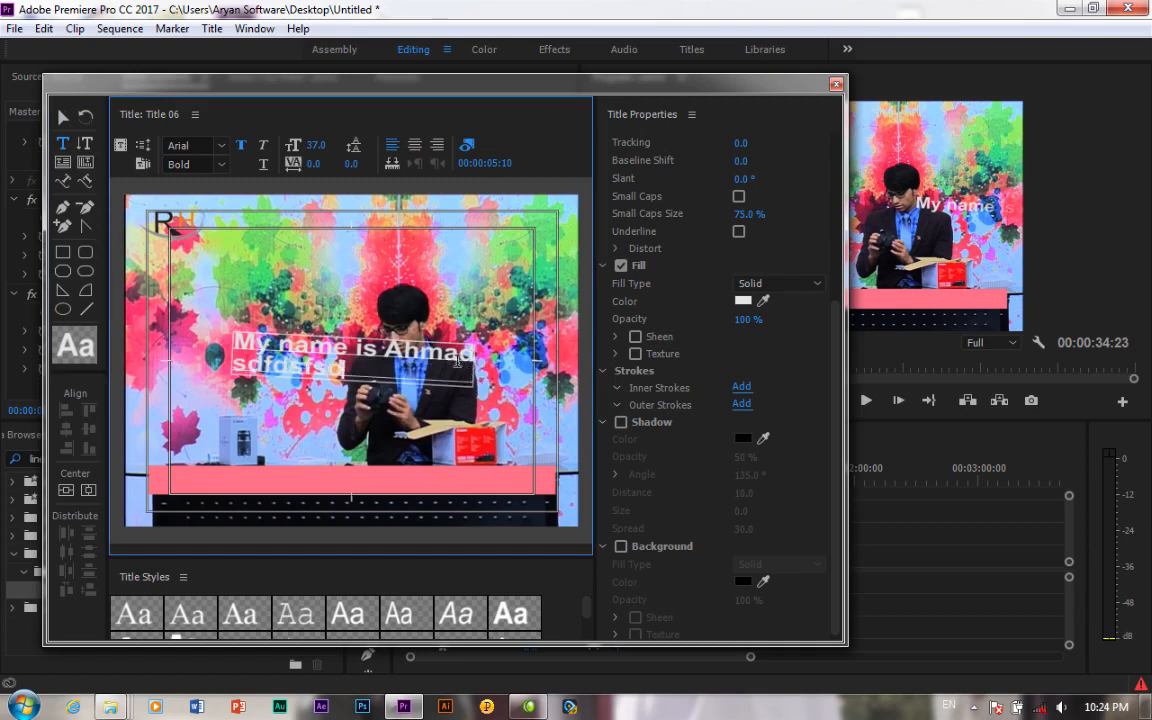
# Compare the text alignments and keep the two lines centred, with font size 45 and leading 1.
pyautogui.click(414, 146)
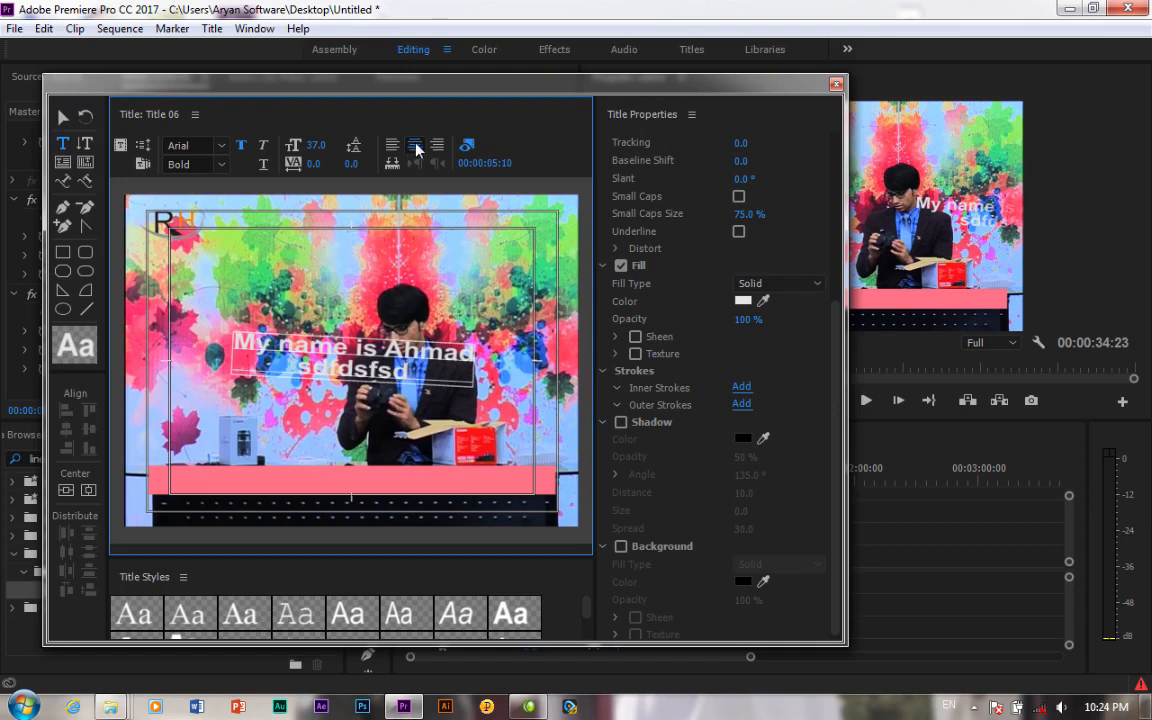
pyautogui.click(437, 146)
pyautogui.click(391, 146)
pyautogui.click(414, 146)
pyautogui.moveTo(319, 150); pyautogui.dragTo(340, 172)
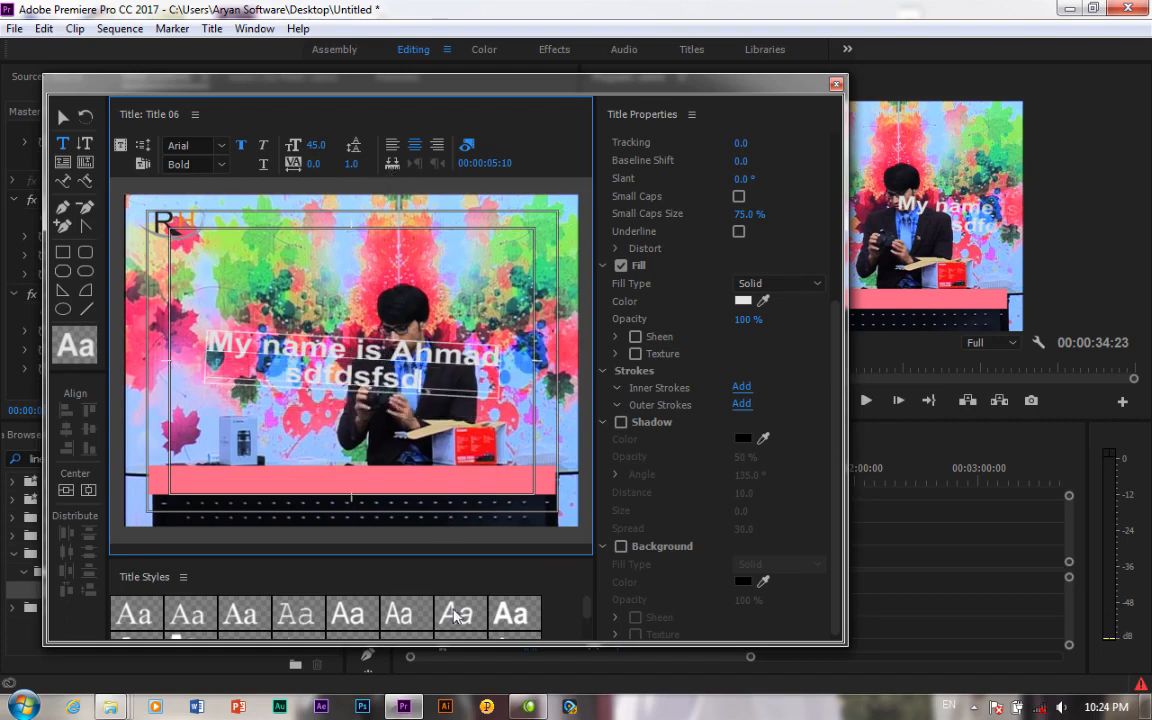
# Try the bold red title style on the text and settle on the yellow Arial Regular style with a black shadow.
pyautogui.scroll(-5, 583, 614)
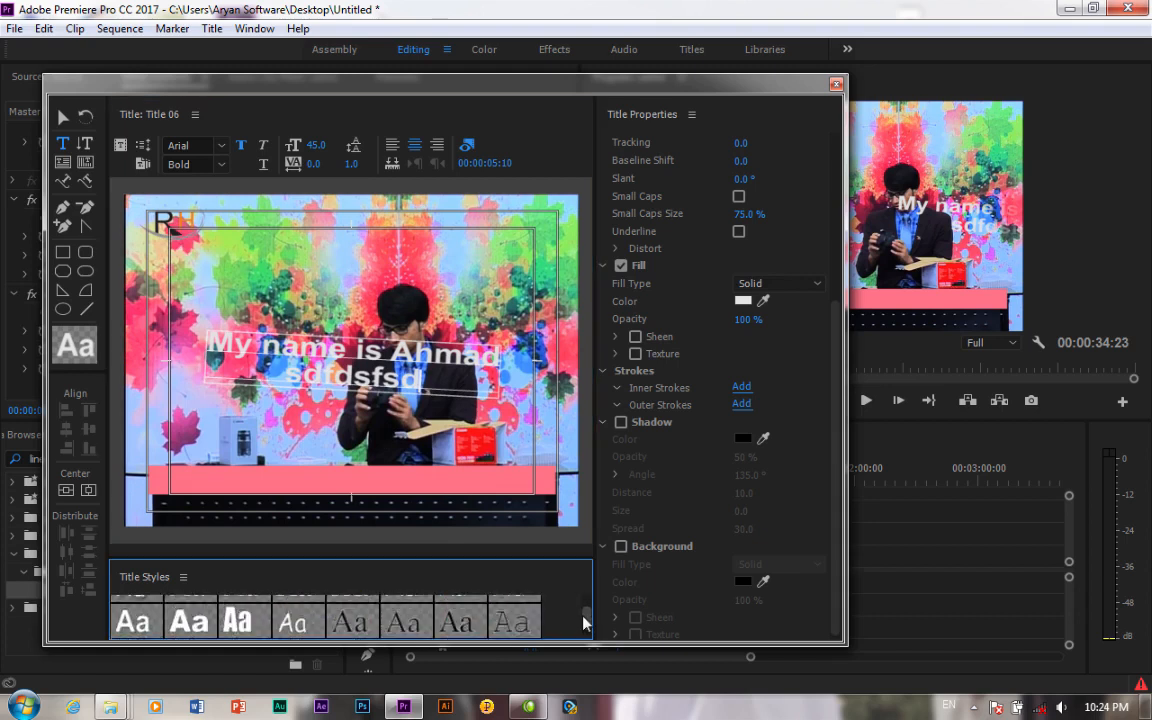
pyautogui.click(199, 634)
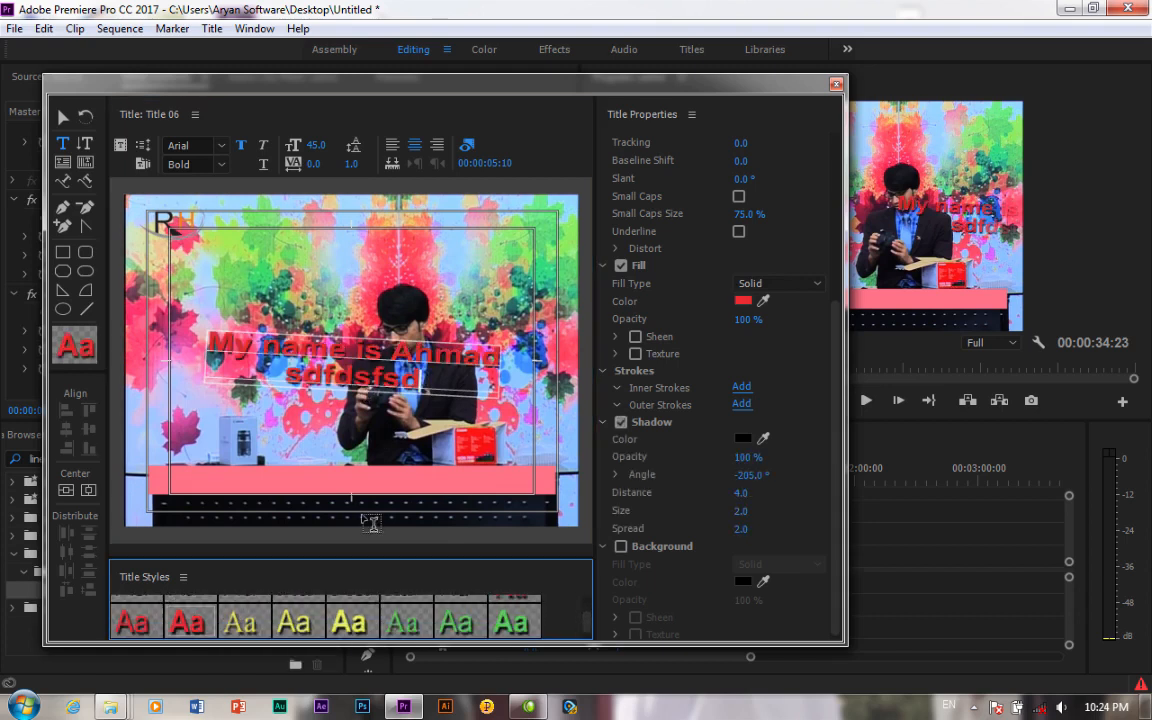
pyautogui.click(303, 628)
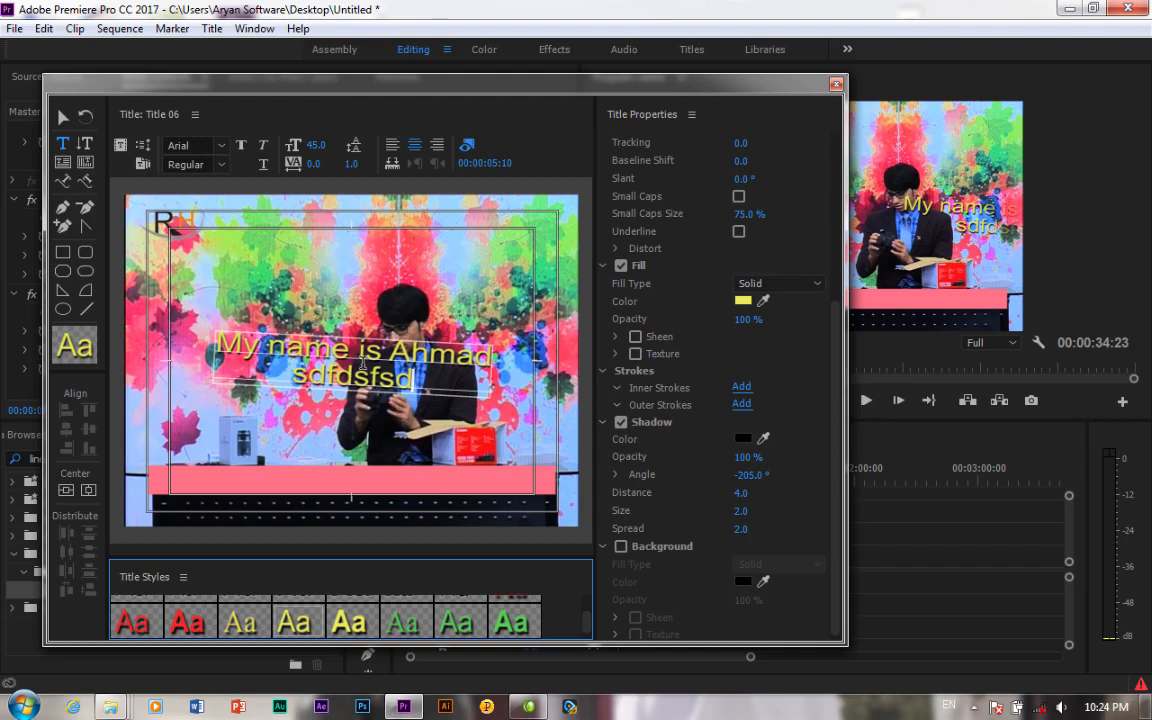
pyautogui.click(830, 85)
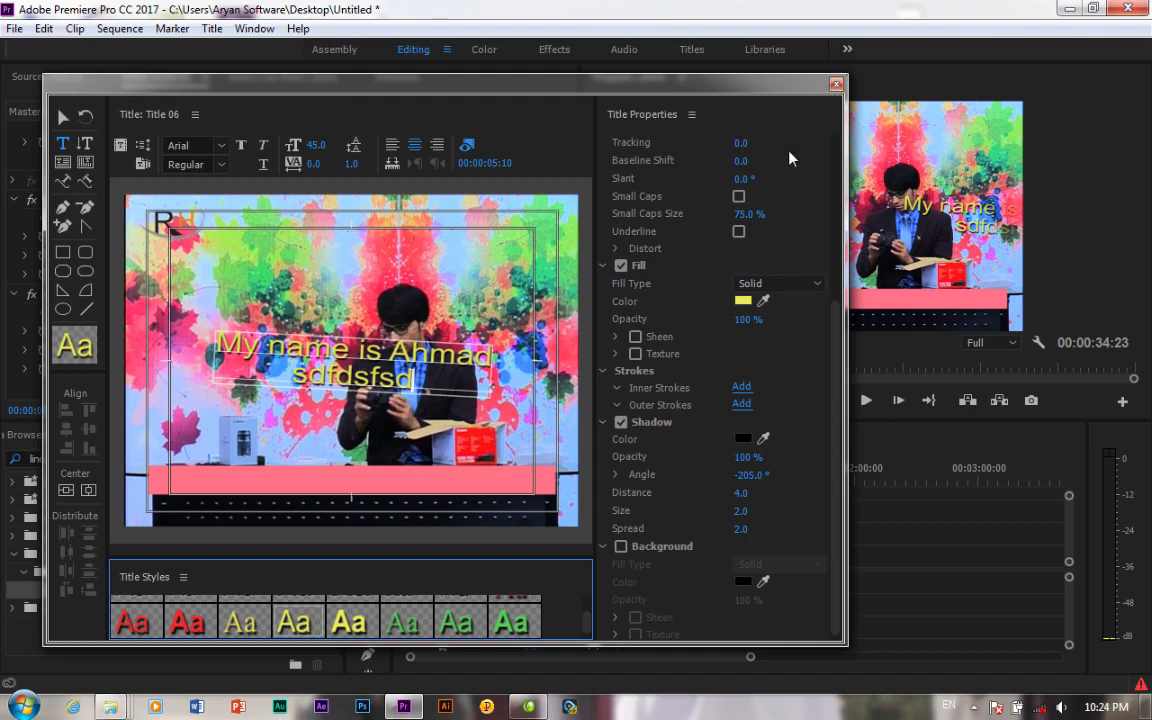